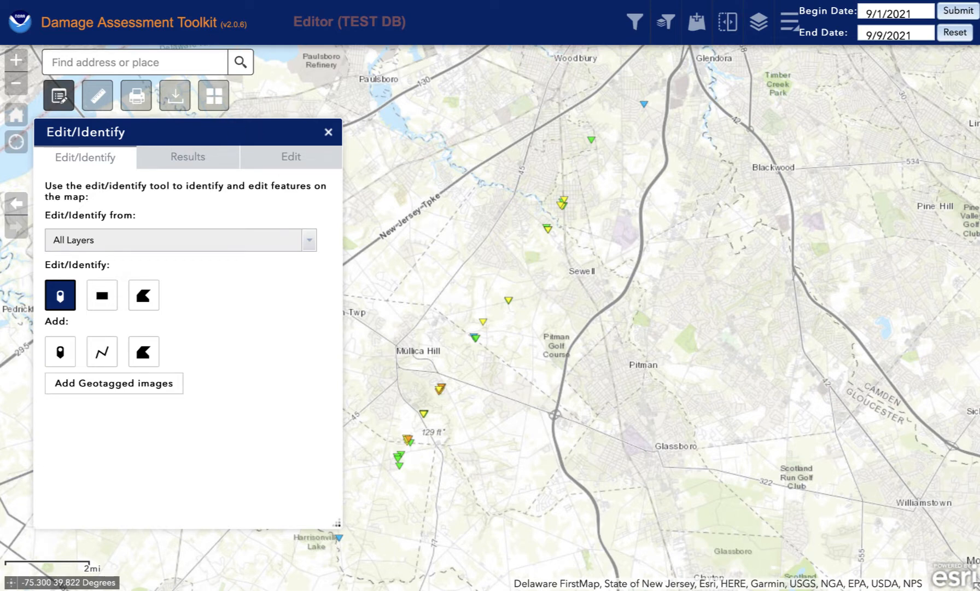
# Search ArcGIS Online for gray_sky_2021 data within the map area.
pyautogui.click(688, 26)
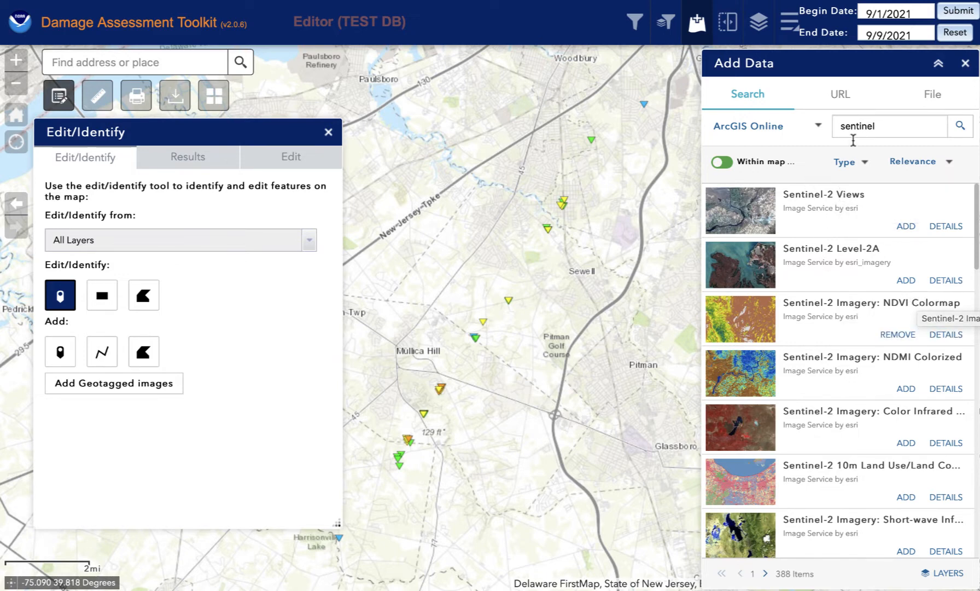
pyautogui.moveTo(886, 128); pyautogui.dragTo(822, 116)
pyautogui.write('y_')
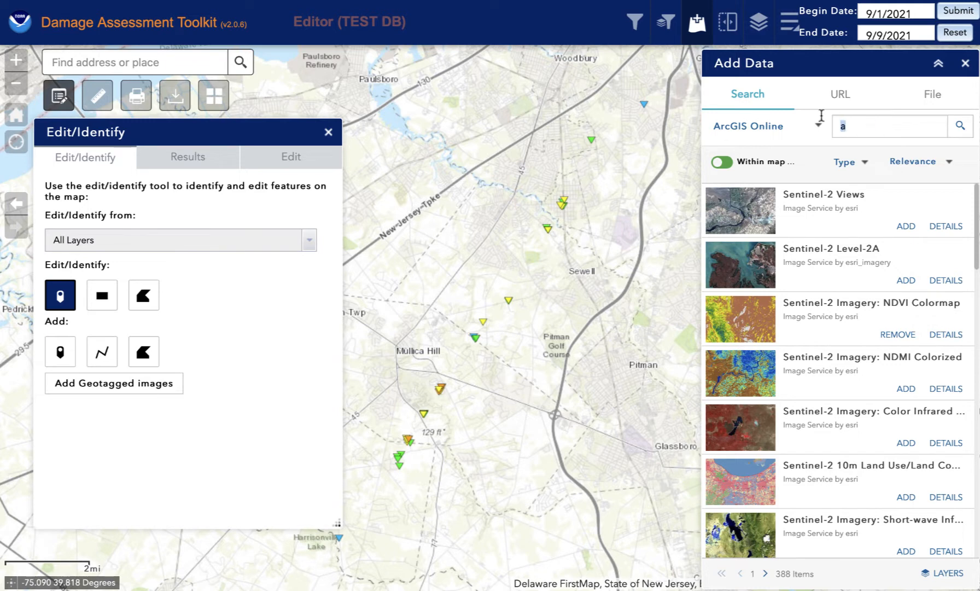
pyautogui.write('sh')
pyautogui.press('BackSpace')
pyautogui.press('BackSpace')
pyautogui.press('BackSpace')
pyautogui.press('BackSpace')
pyautogui.write('gray_sky_2021')
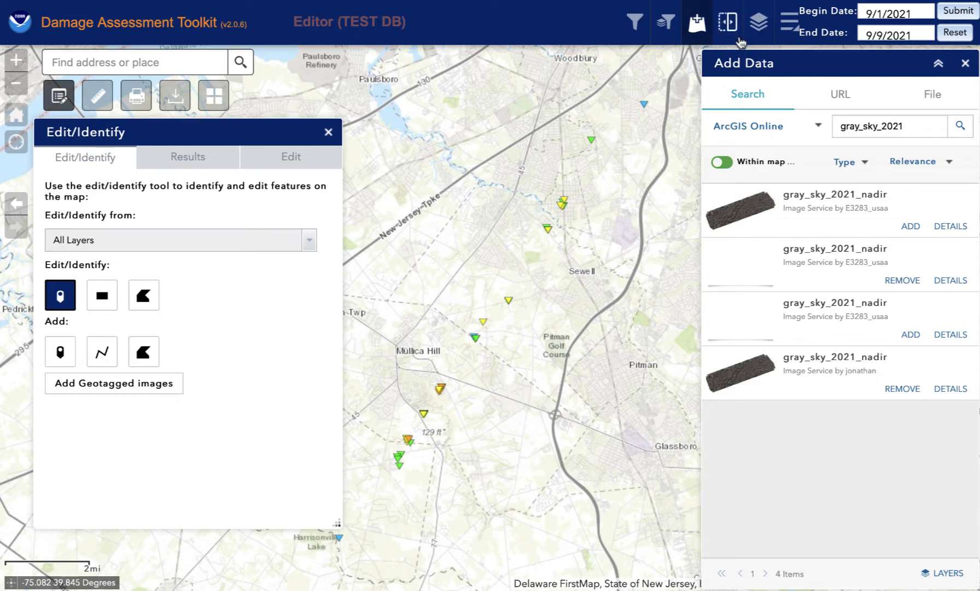
# Preview the Sentinel-2 Imagery: NDVI Colormap and first gray_sky_2021_nadir layers on the map, switching both off again.
pyautogui.click(757, 27)
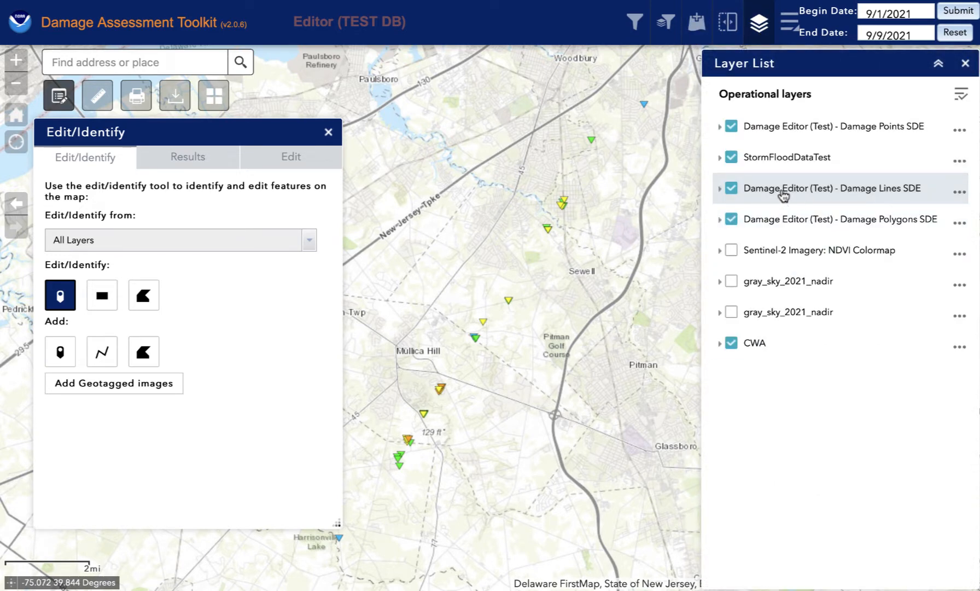
pyautogui.click(732, 252)
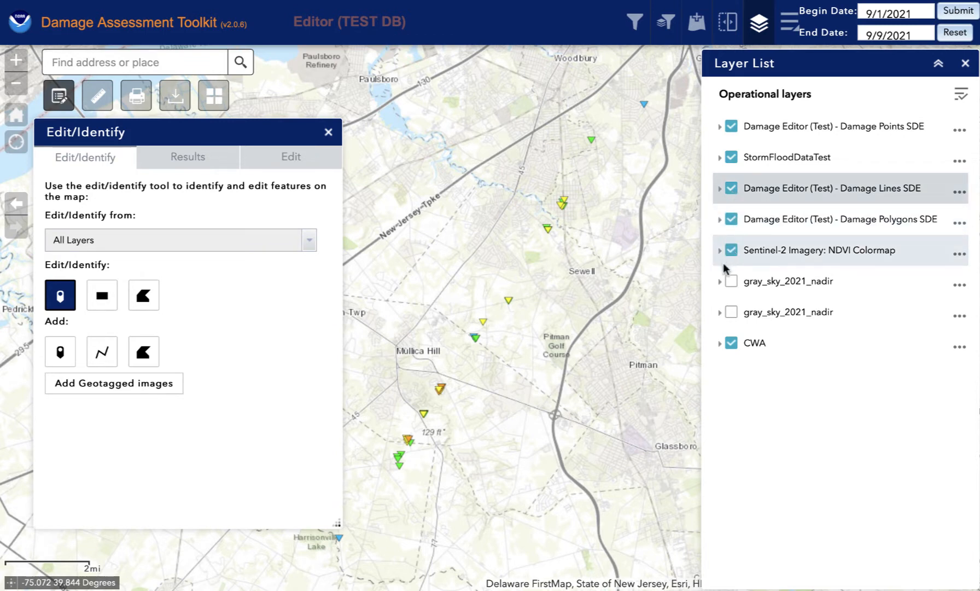
pyautogui.click(732, 282)
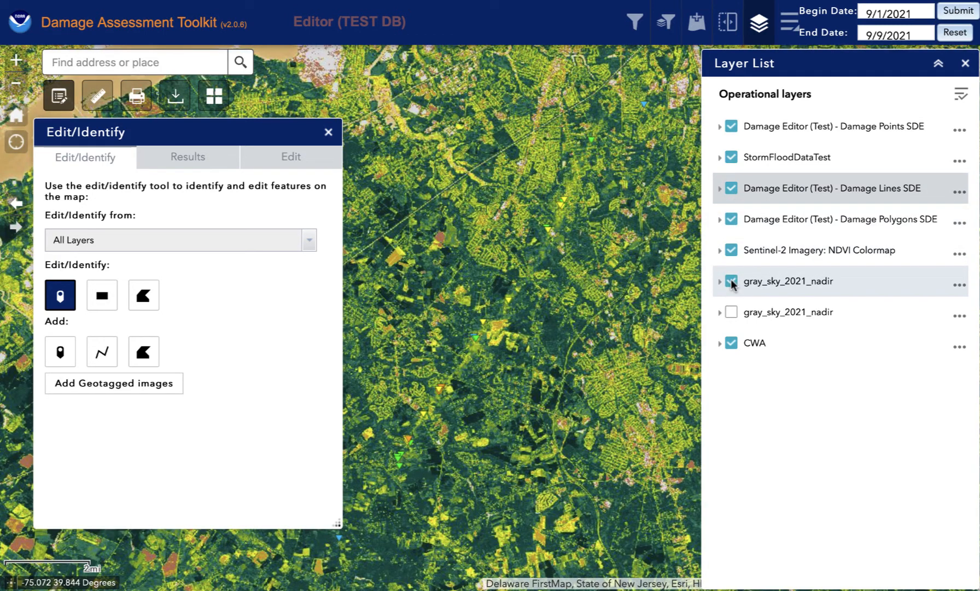
pyautogui.click(732, 250)
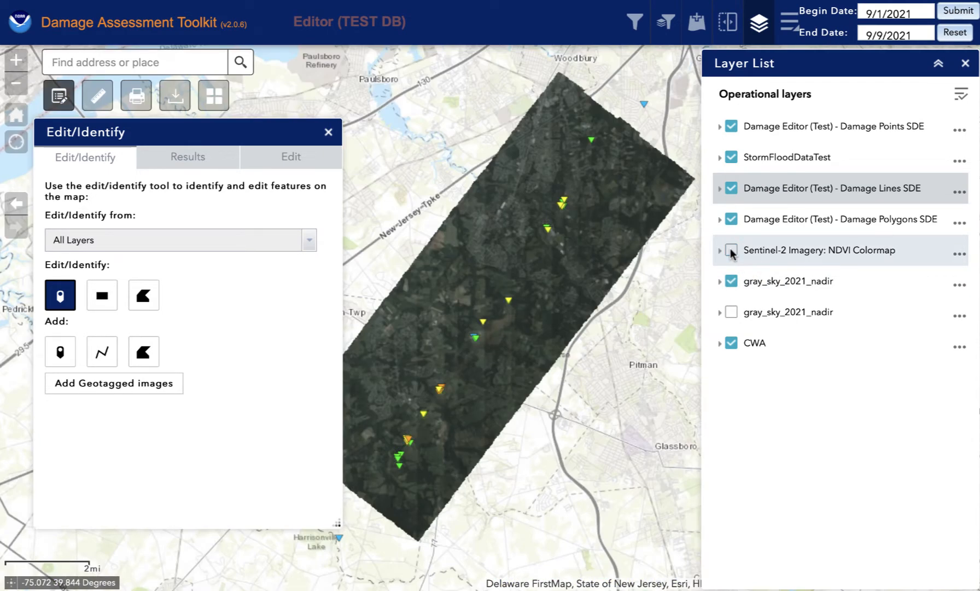
pyautogui.click(731, 283)
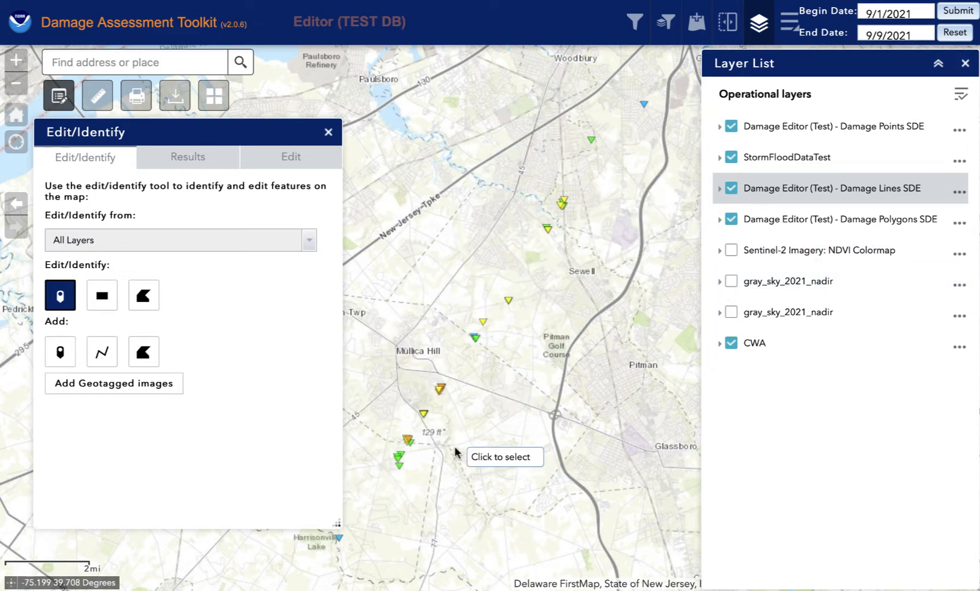
# Identify the blue damage points near Harrisonville Lake and southeast of Woodbury to read their track comments.
pyautogui.click(104, 362)
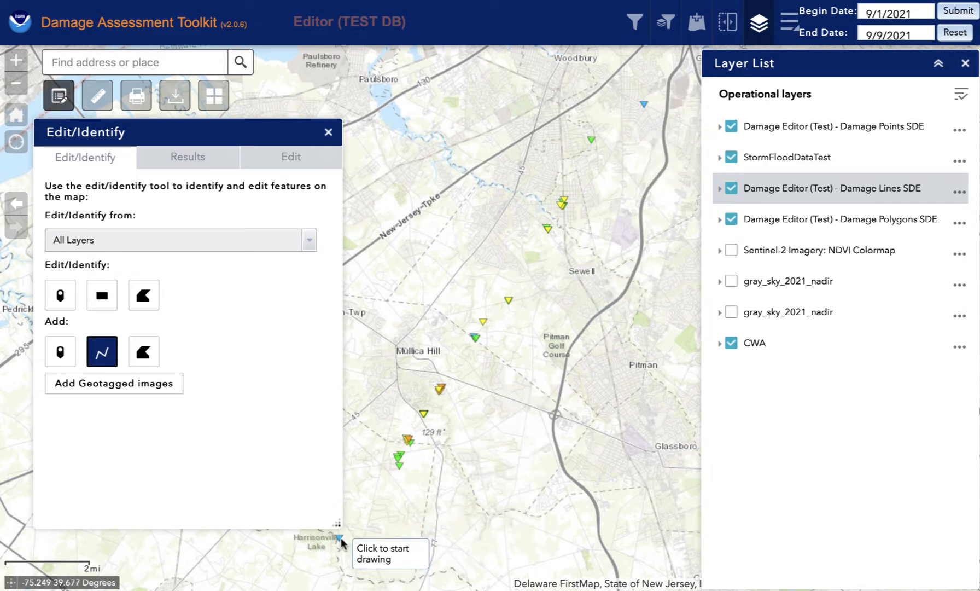
pyautogui.click(67, 296)
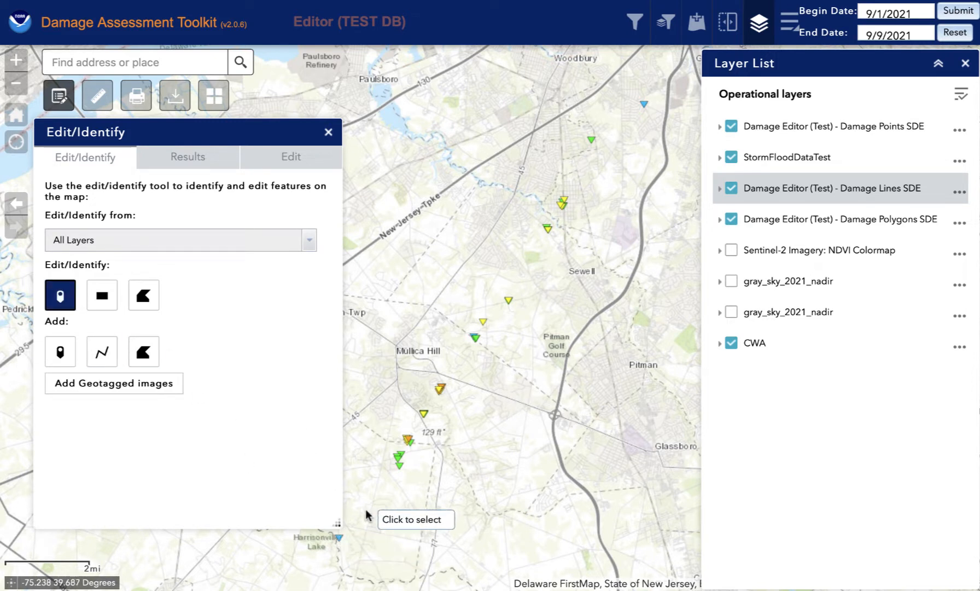
pyautogui.click(338, 539)
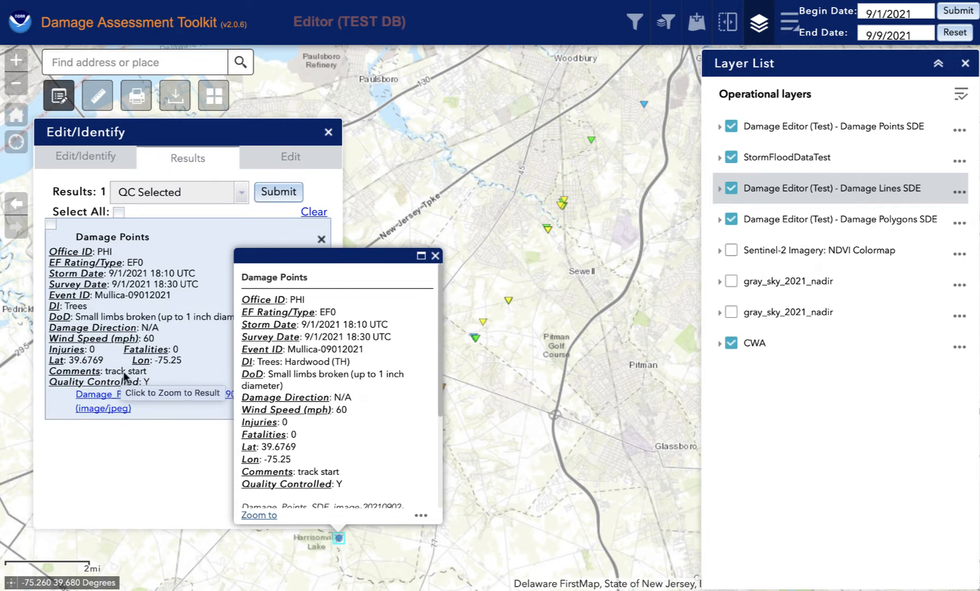
pyautogui.click(643, 104)
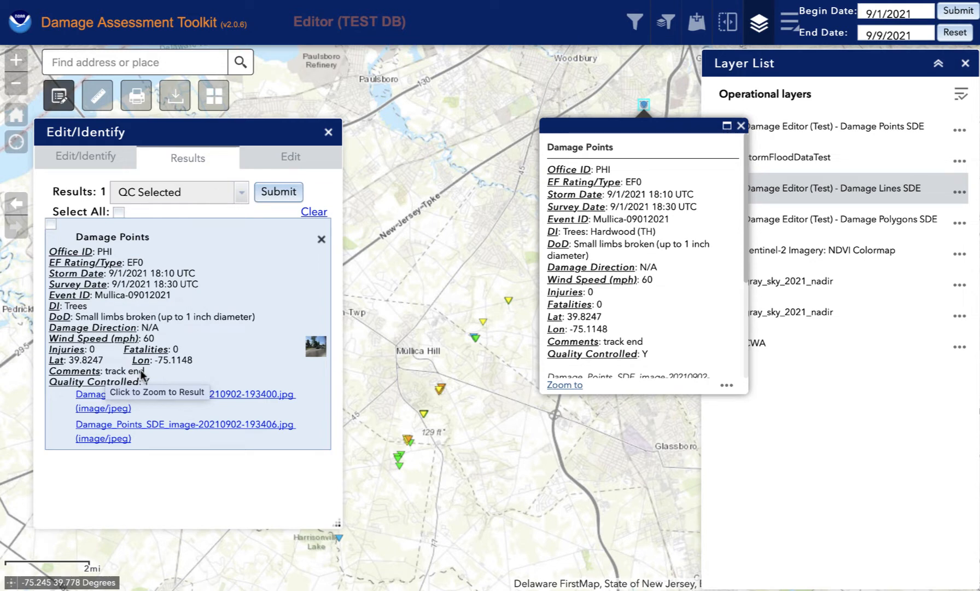
pyautogui.click(741, 127)
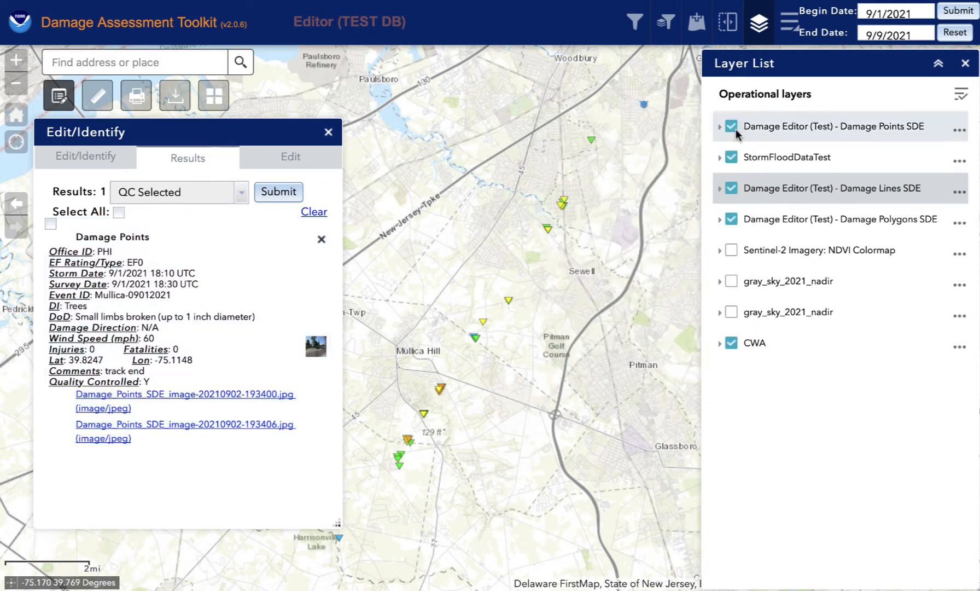
pyautogui.click(355, 407)
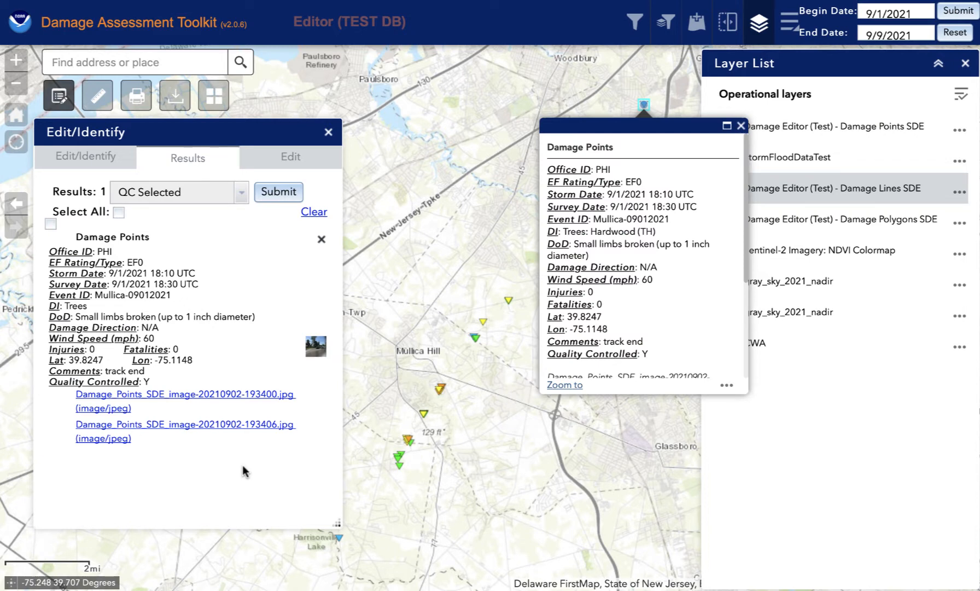
# Add a damage line about 12.5 miles long from the Harrisonville Lake damage point through the Mullica Hill points to the point southeast of Woodbury.
pyautogui.click(85, 163)
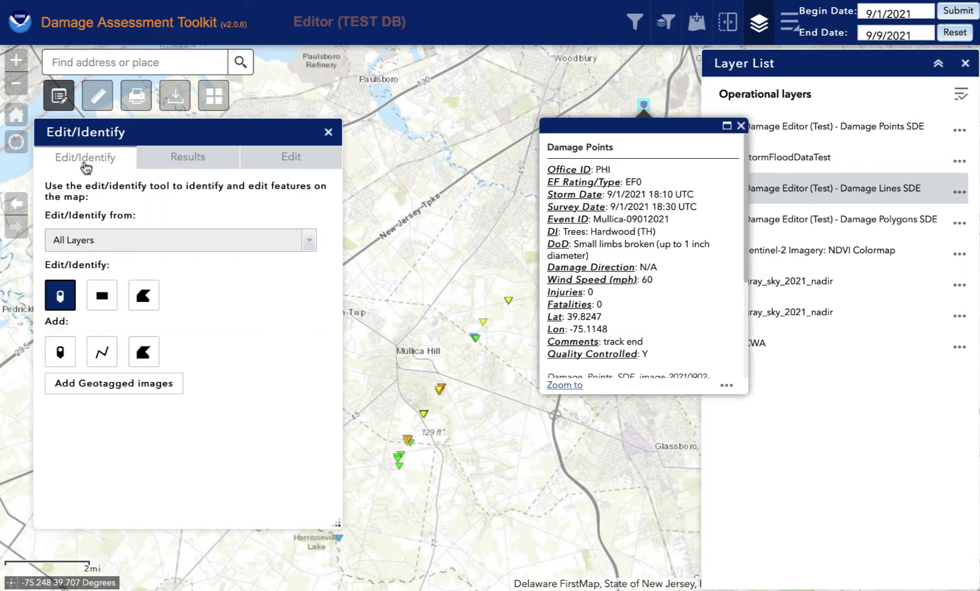
pyautogui.click(104, 359)
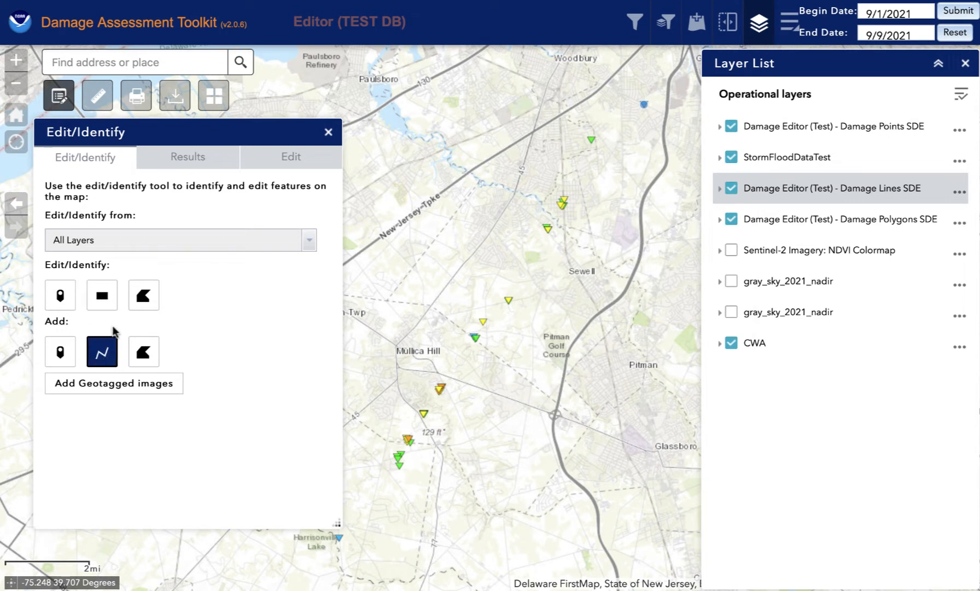
pyautogui.click(339, 539)
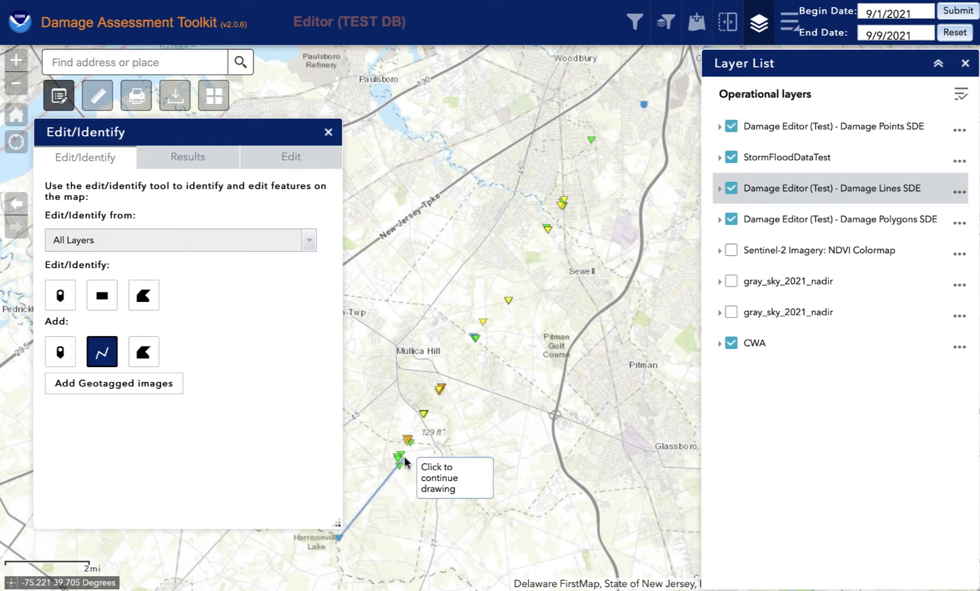
pyautogui.click(438, 399)
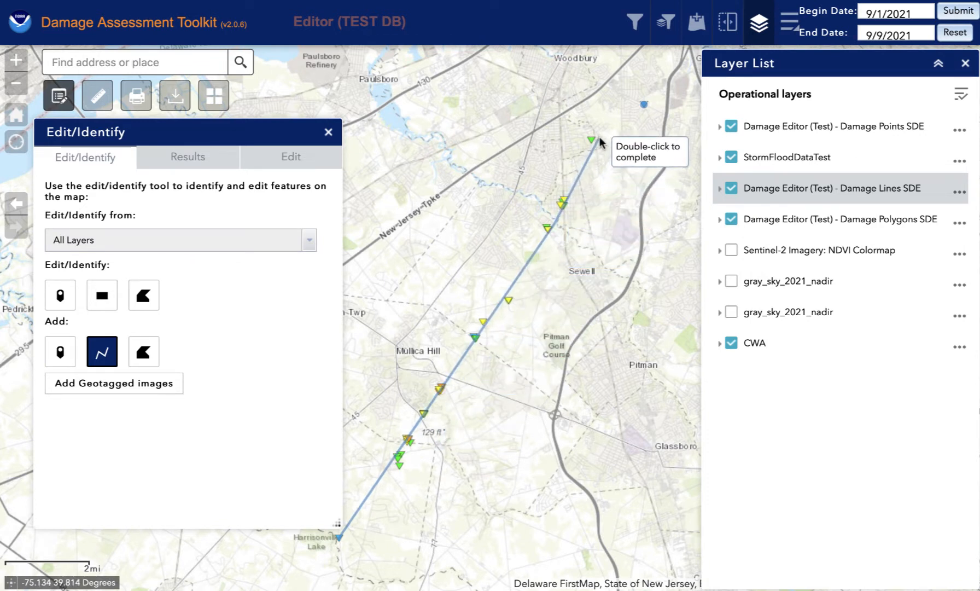
pyautogui.doubleClick(643, 105)
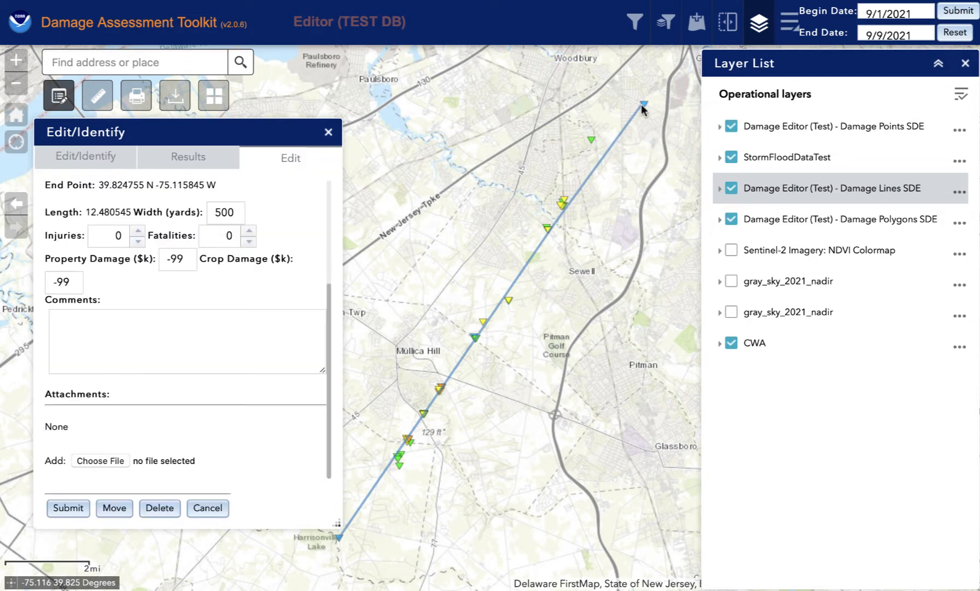
# Set the new line's Event ID to 20210901-MullicaHill and mark it as QC'd.
pyautogui.scroll(2, 151, 251)
pyautogui.scroll(1, 147, 249)
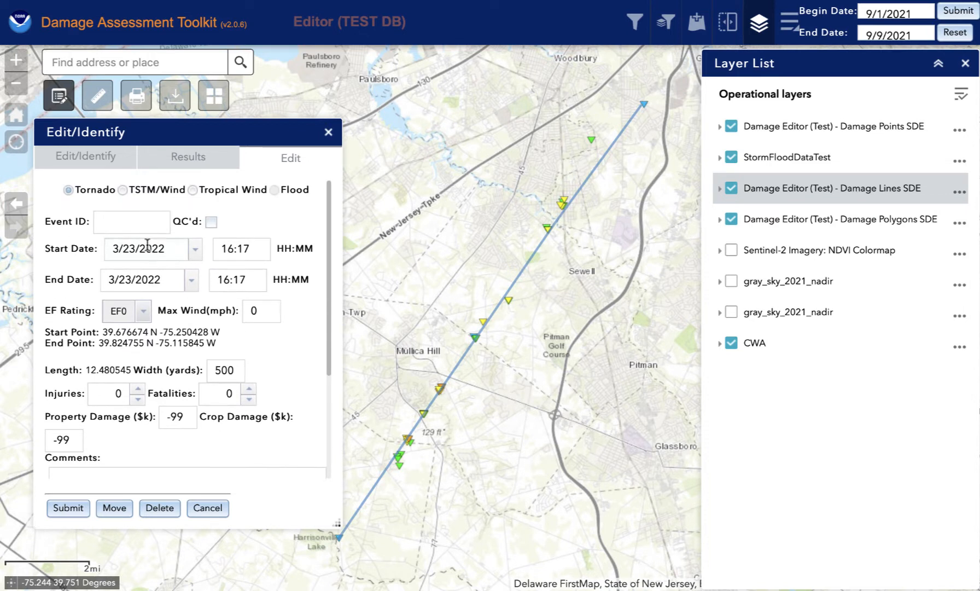
pyautogui.click(124, 221)
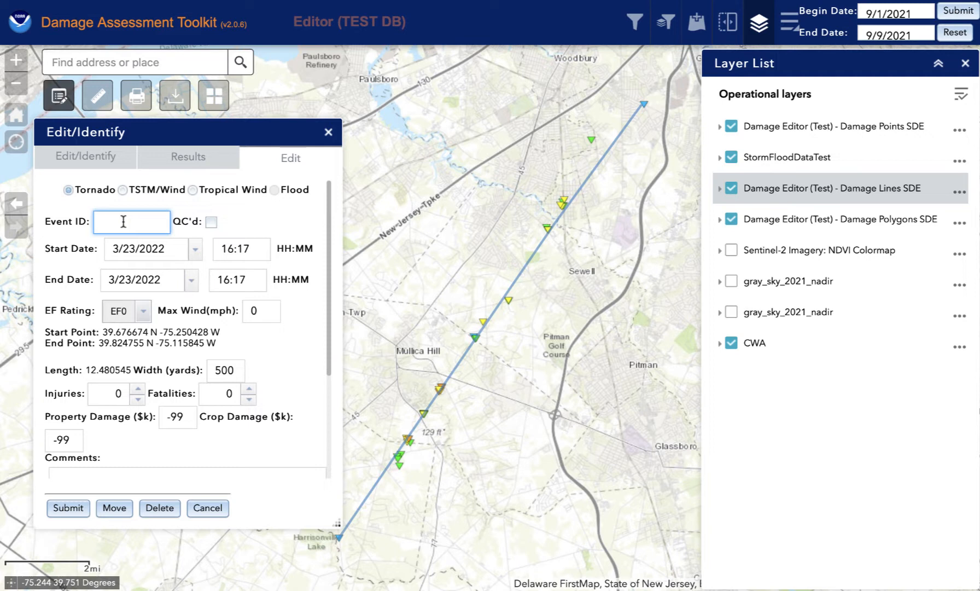
pyautogui.write('202')
pyautogui.write('1')
pyautogui.write('0901')
pyautogui.write('-')
pyautogui.write('Mullica')
pyautogui.write('Hill')
pyautogui.click(210, 223)
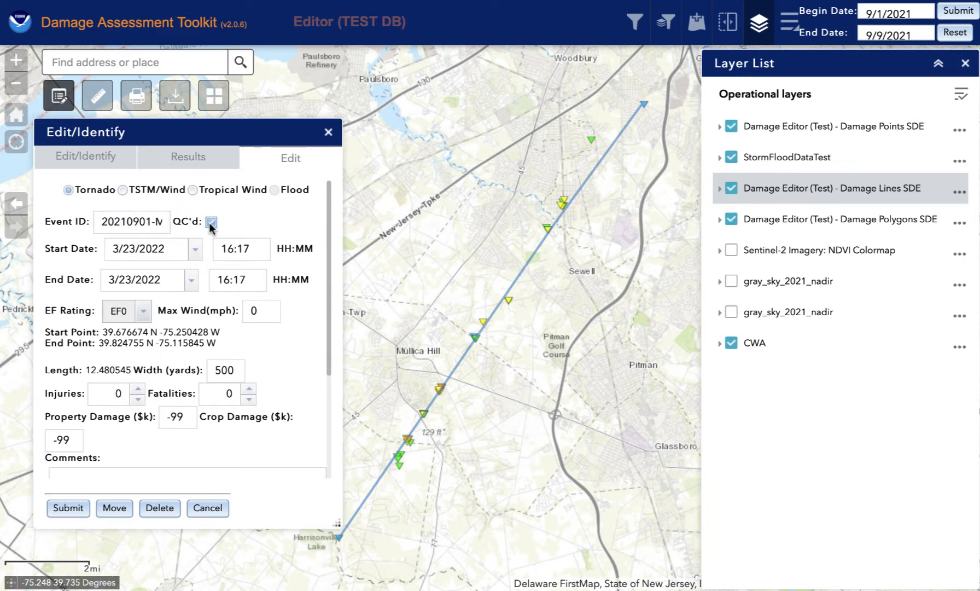
# Set the damage line's start date to 9/1/2021 and its start time to 20:35.
pyautogui.click(142, 248)
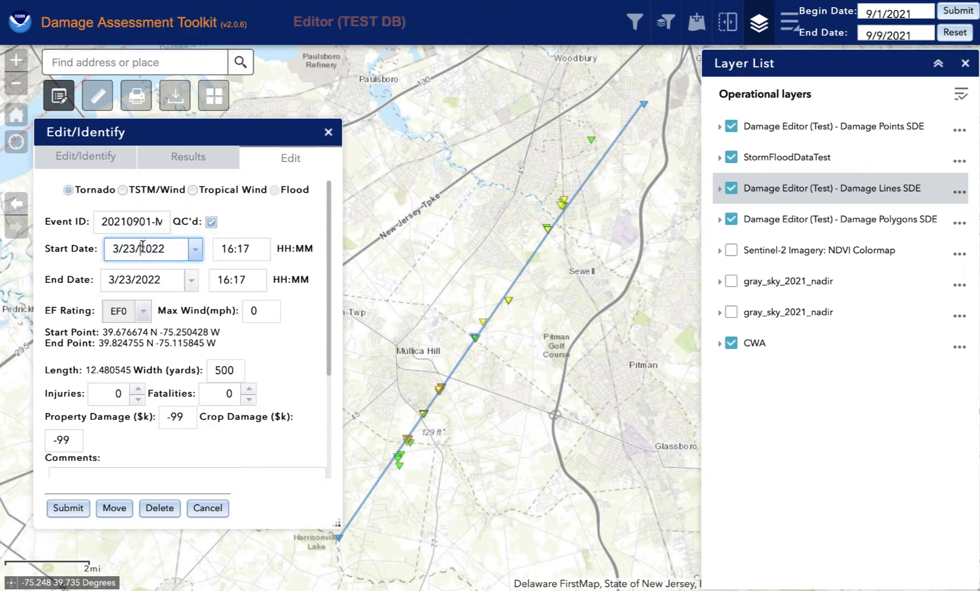
pyautogui.click(173, 249)
pyautogui.click(194, 250)
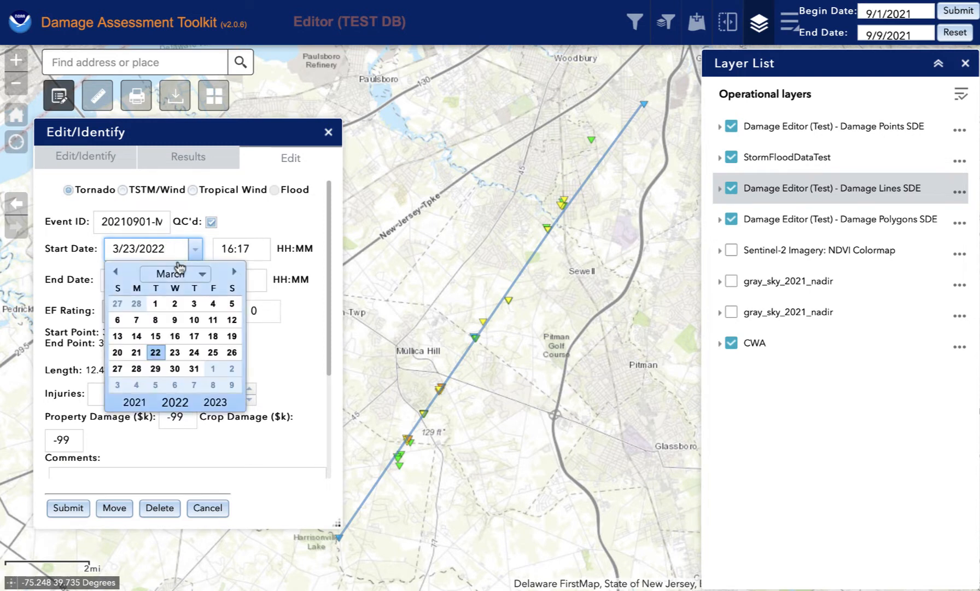
pyautogui.click(170, 273)
pyautogui.click(168, 420)
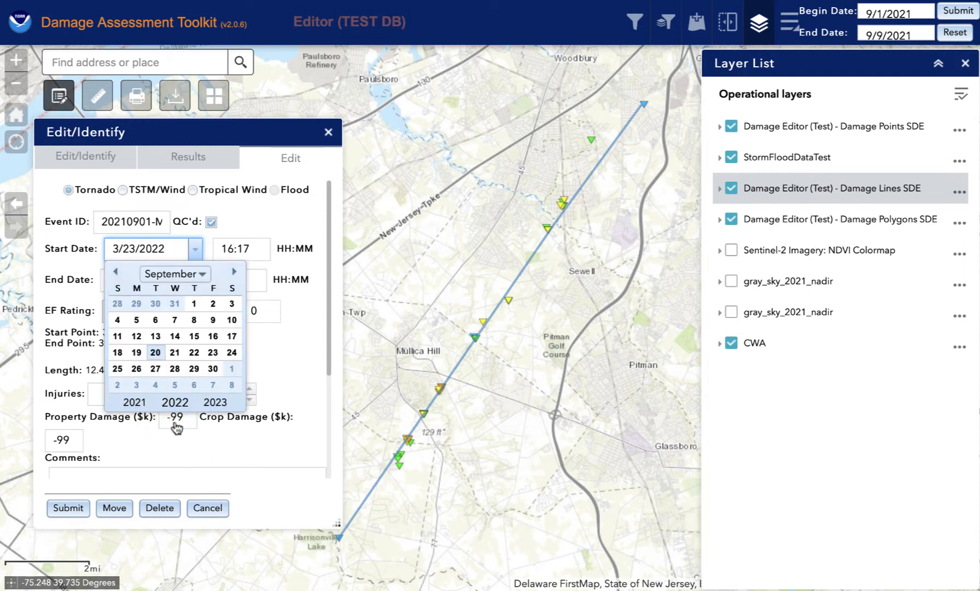
pyautogui.click(137, 405)
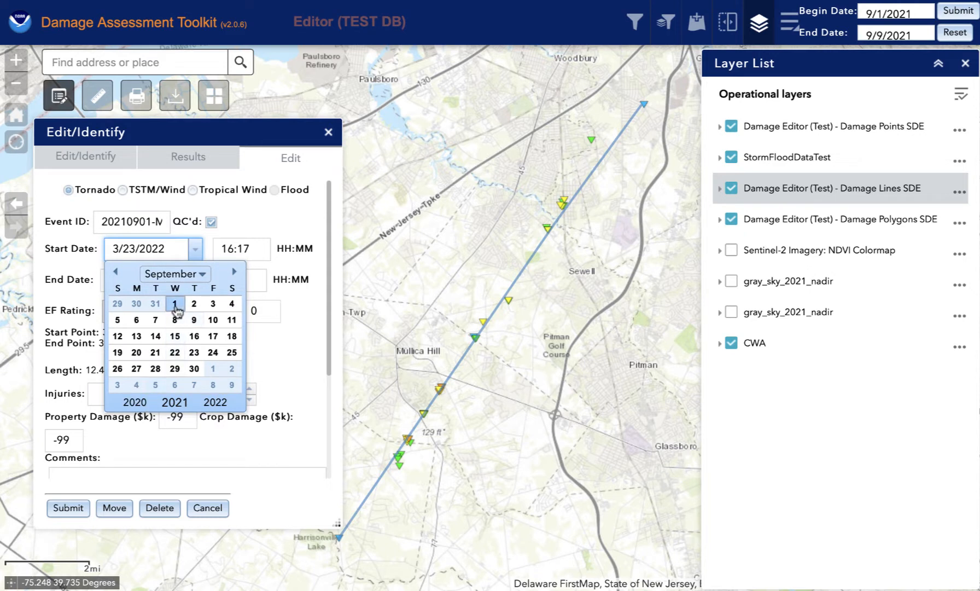
pyautogui.click(175, 304)
pyautogui.click(223, 249)
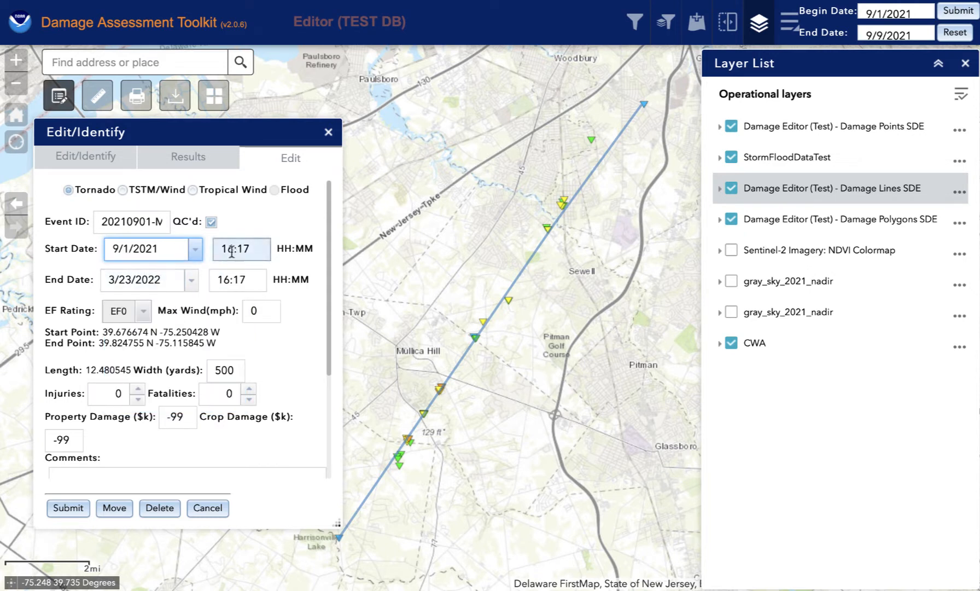
pyautogui.moveTo(222, 249); pyautogui.dragTo(249, 249)
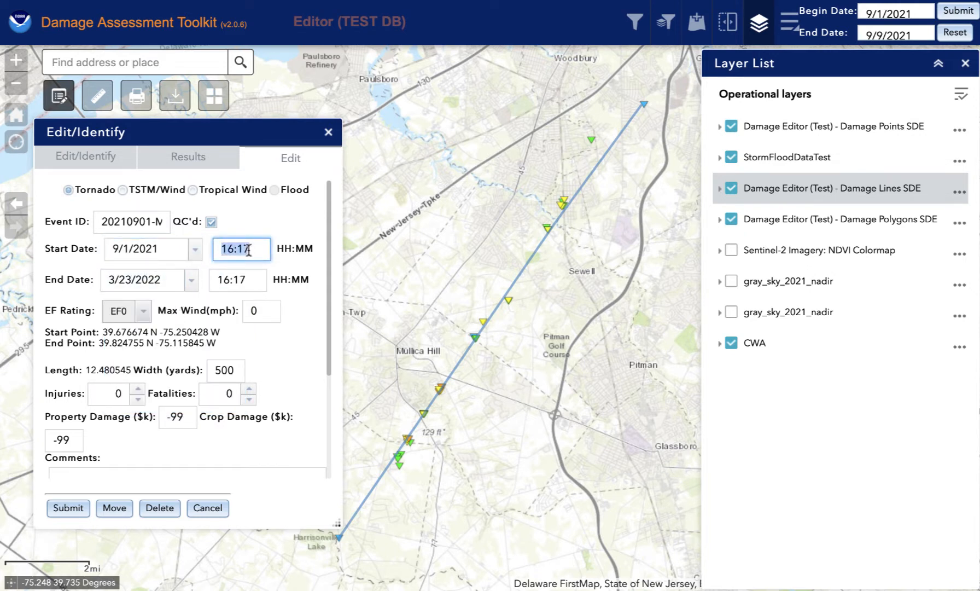
pyautogui.write('20:35')
# Set the damage line's end date to 9/1/2021.
pyautogui.click(120, 277)
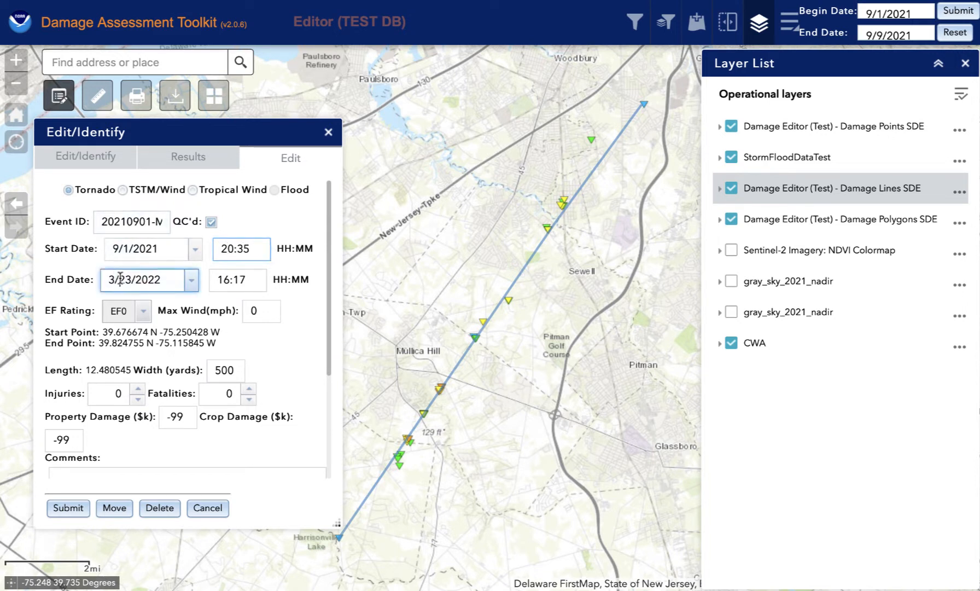
pyautogui.click(191, 280)
pyautogui.click(168, 306)
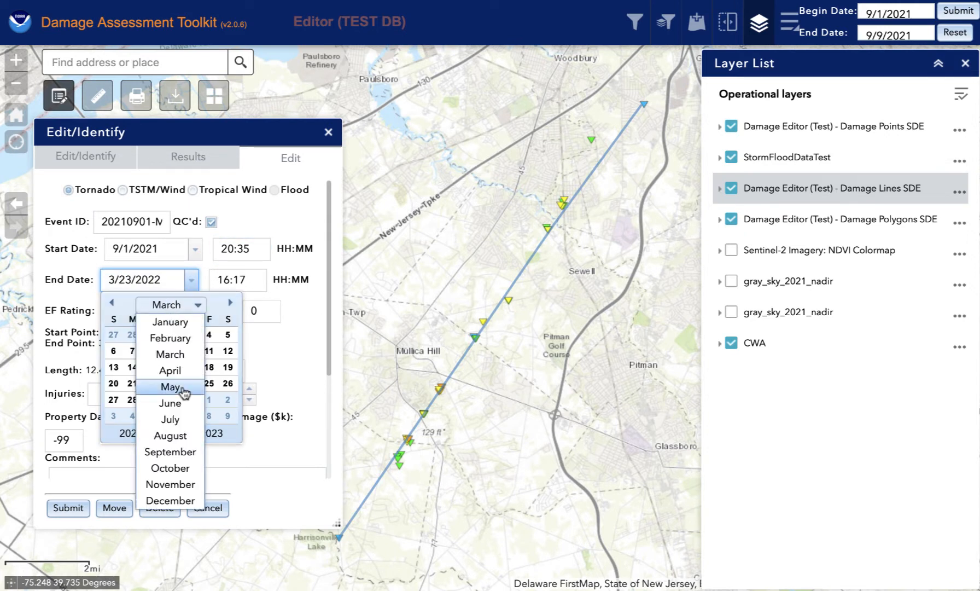
pyautogui.click(170, 451)
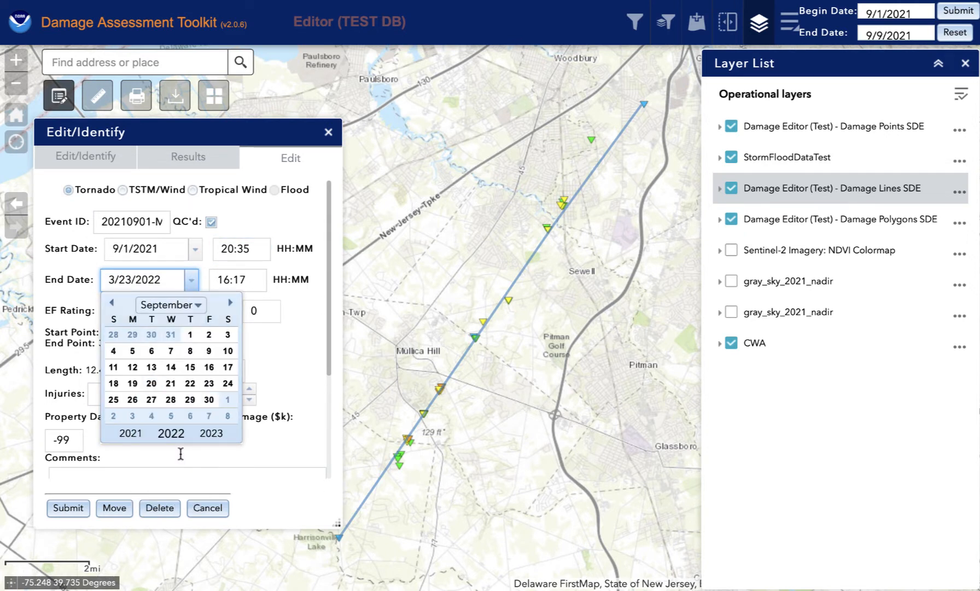
pyautogui.click(189, 334)
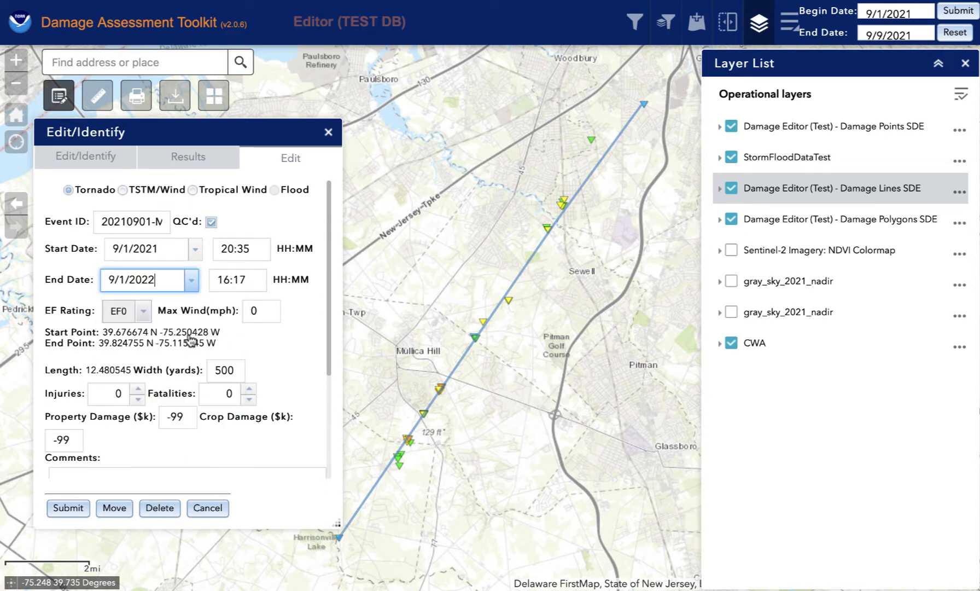
pyautogui.click(161, 280)
pyautogui.press('BackSpace')
pyautogui.write('1')
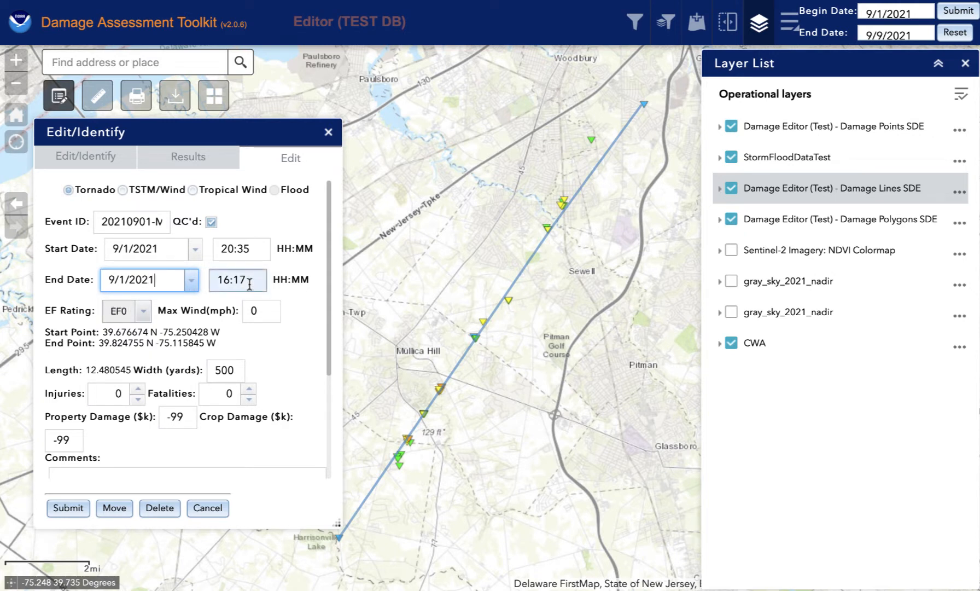
# Set the damage line's end time to 20:55.
pyautogui.moveTo(249, 280); pyautogui.dragTo(216, 280)
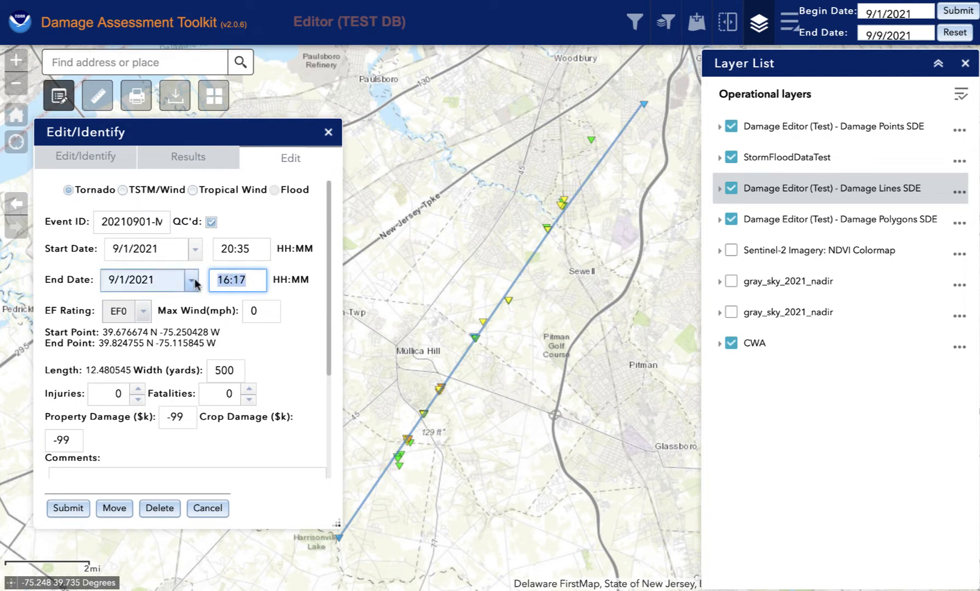
pyautogui.write('20:')
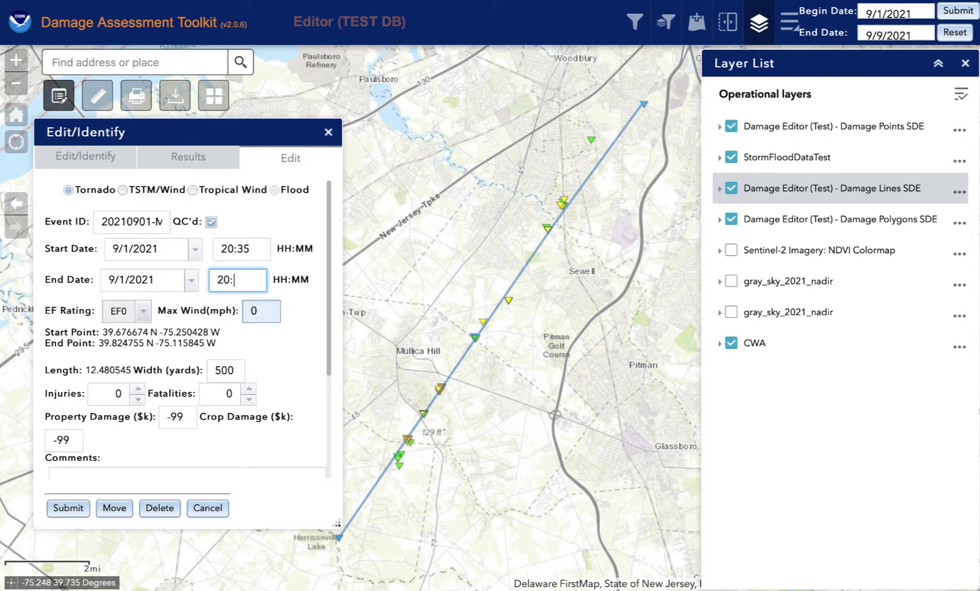
pyautogui.write('55')
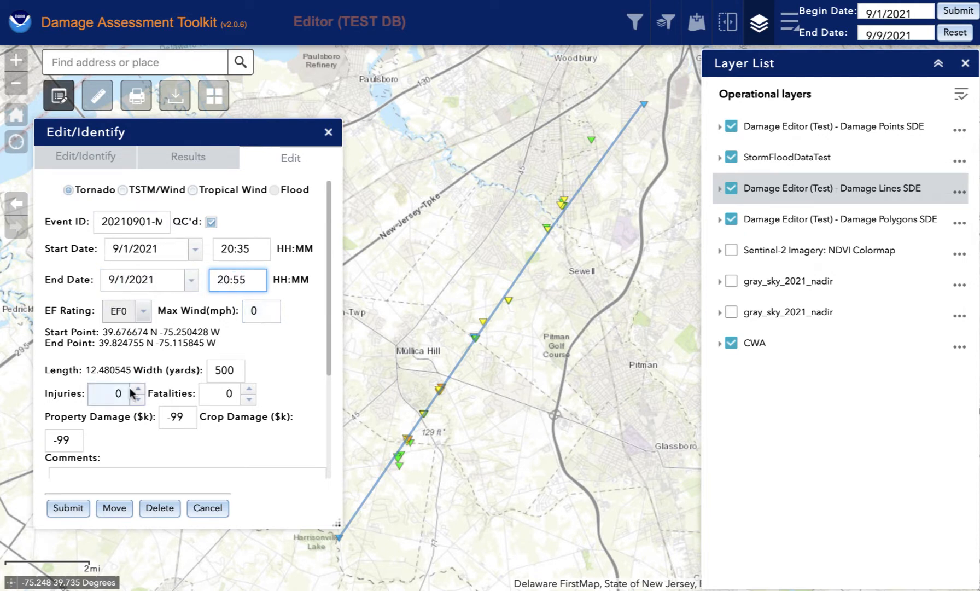
pyautogui.click(195, 305)
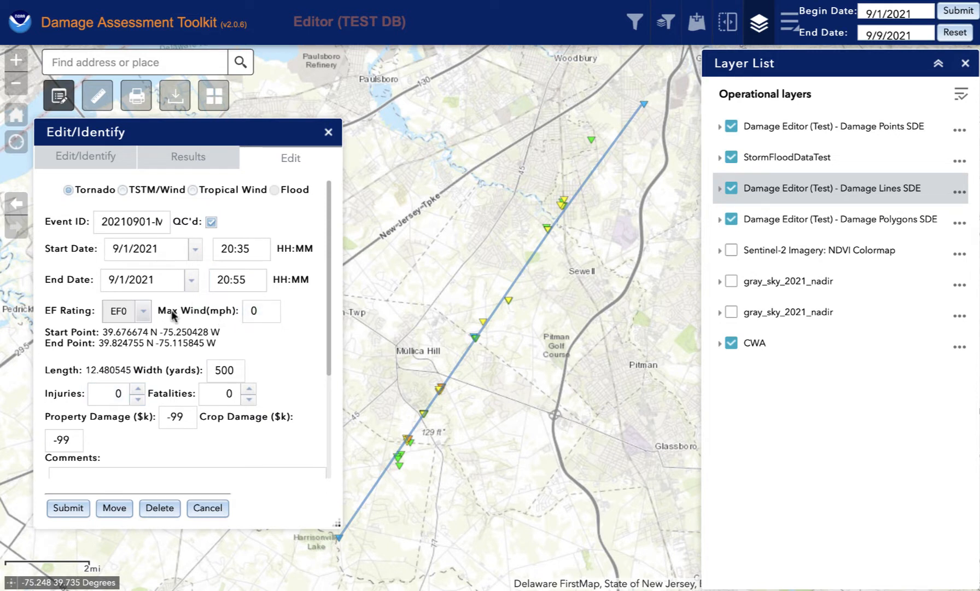
# Rate the damage line EF3 and set its maximum wind to 150 mph.
pyautogui.click(142, 311)
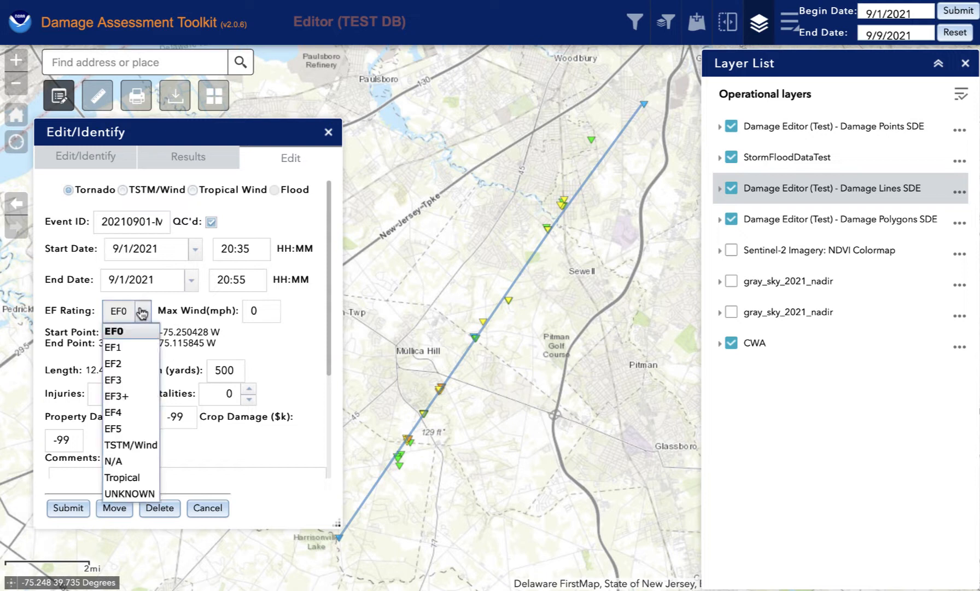
pyautogui.click(123, 380)
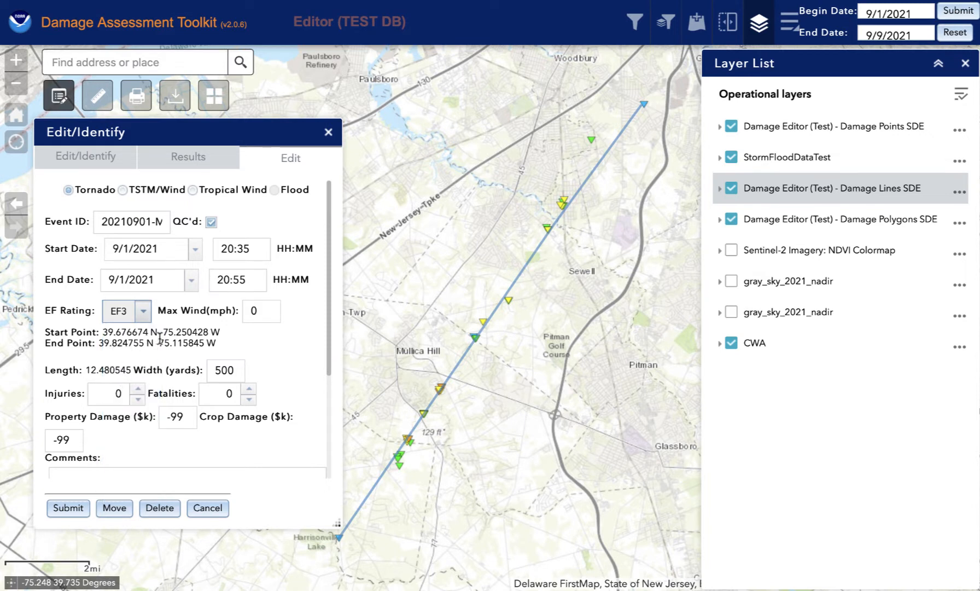
pyautogui.click(252, 311)
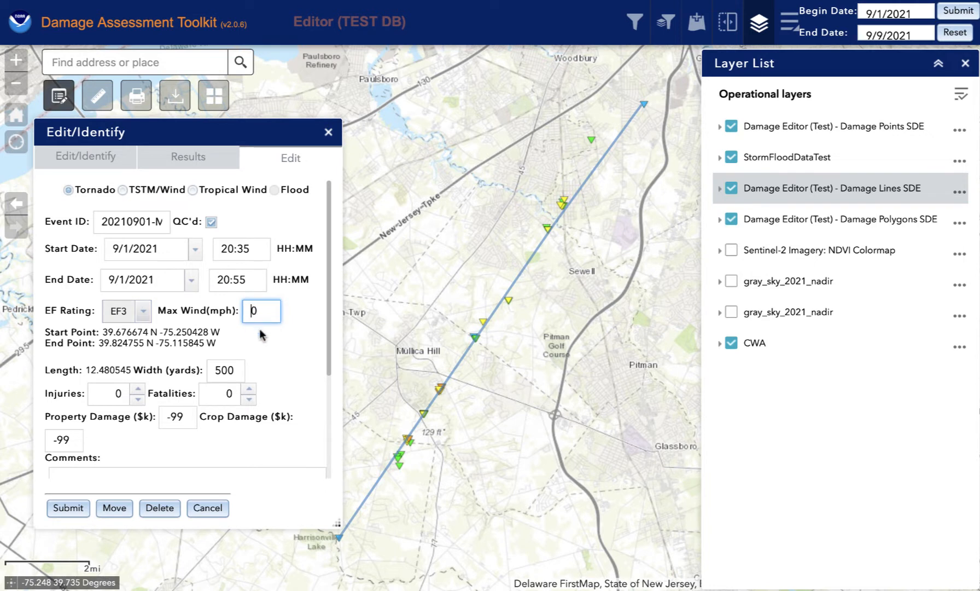
pyautogui.write('15')
pyautogui.click(82, 375)
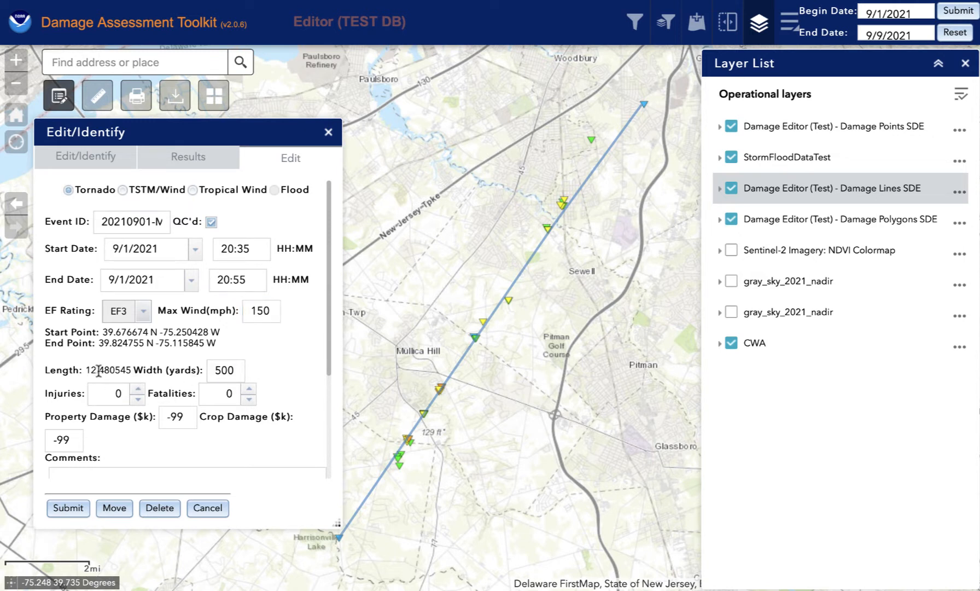
# Set the damage line's number of injuries to 10.
pyautogui.click(227, 372)
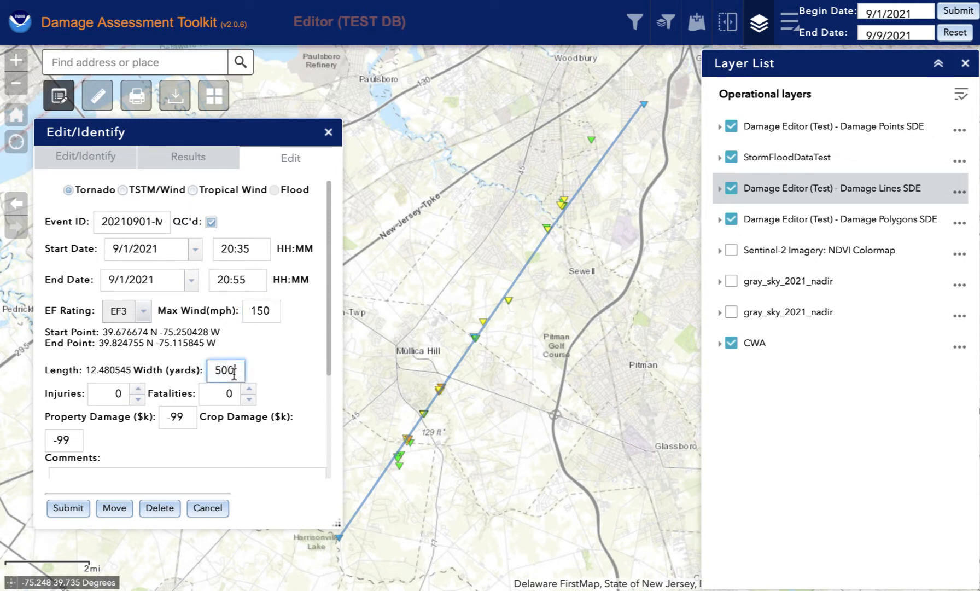
pyautogui.moveTo(235, 374); pyautogui.dragTo(212, 373)
pyautogui.click(180, 395)
pyautogui.click(137, 400)
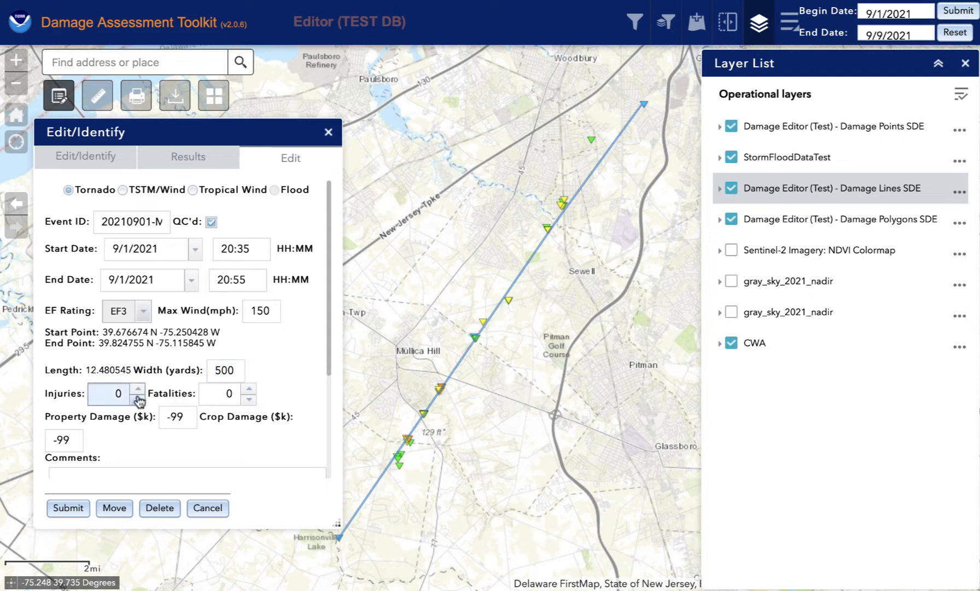
pyautogui.click(112, 397)
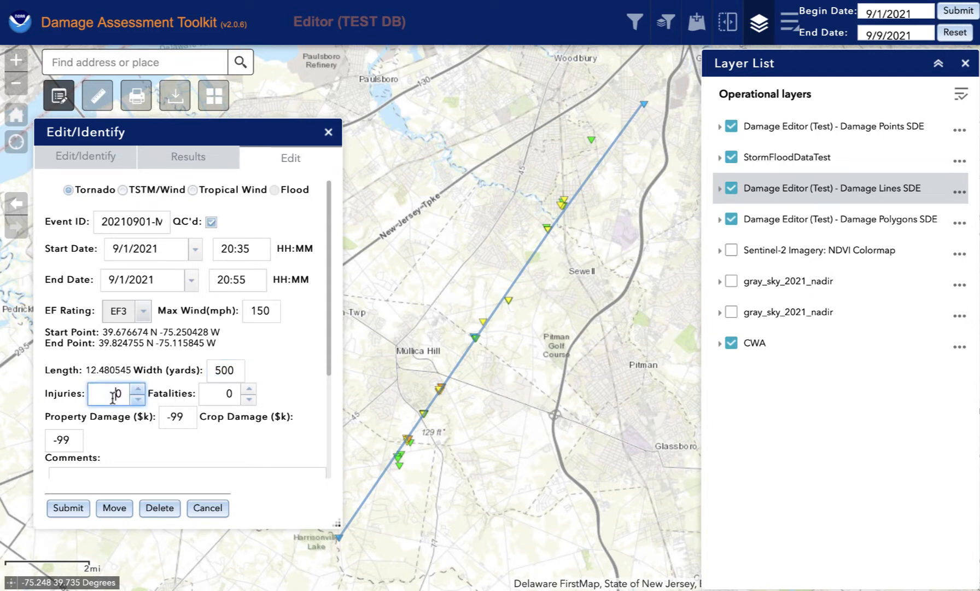
pyautogui.write('1')
pyautogui.click(225, 394)
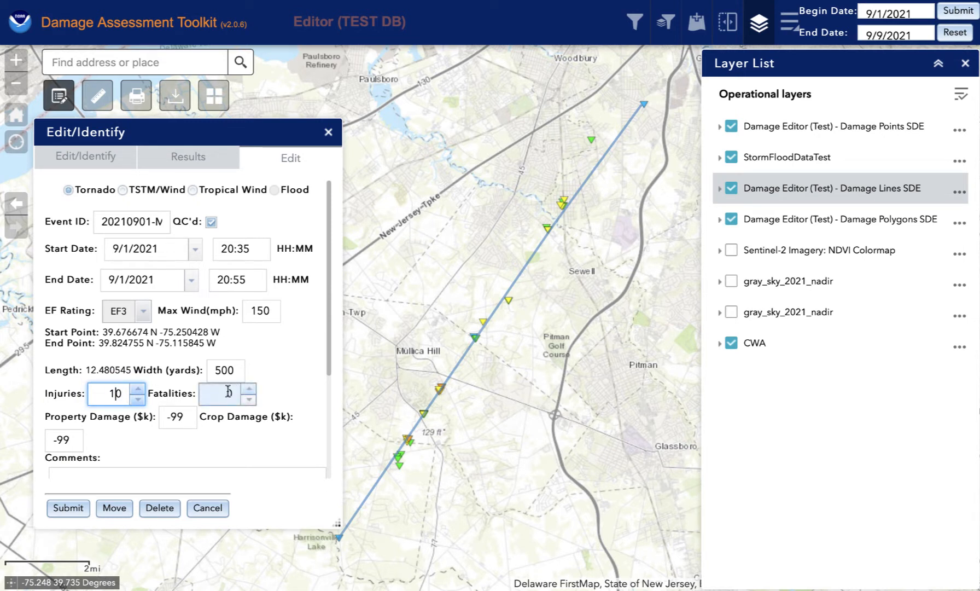
# Submit the new damage line, confirming that it contains no personally identifiable information.
pyautogui.scroll(-3, 153, 438)
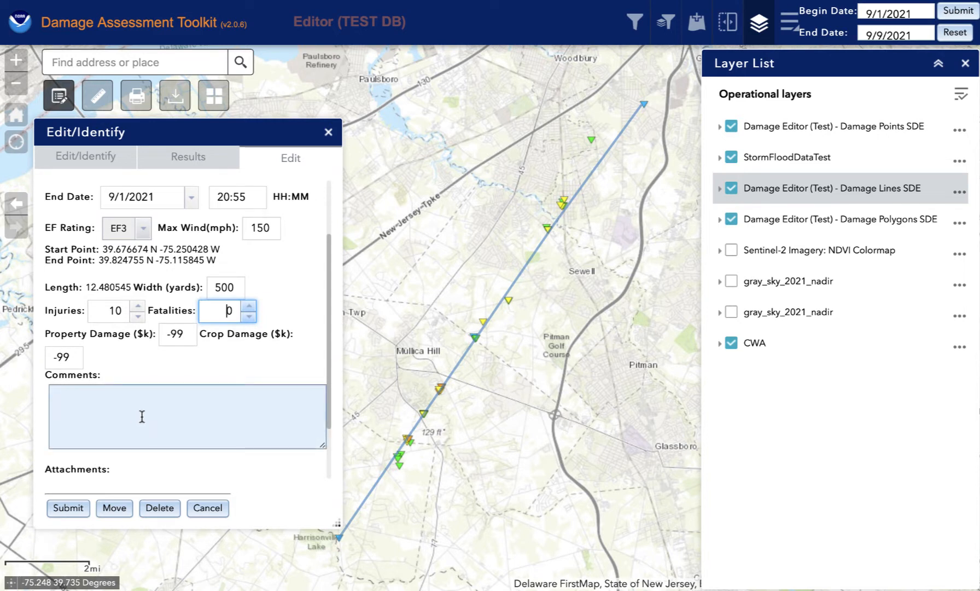
pyautogui.scroll(-3, 142, 416)
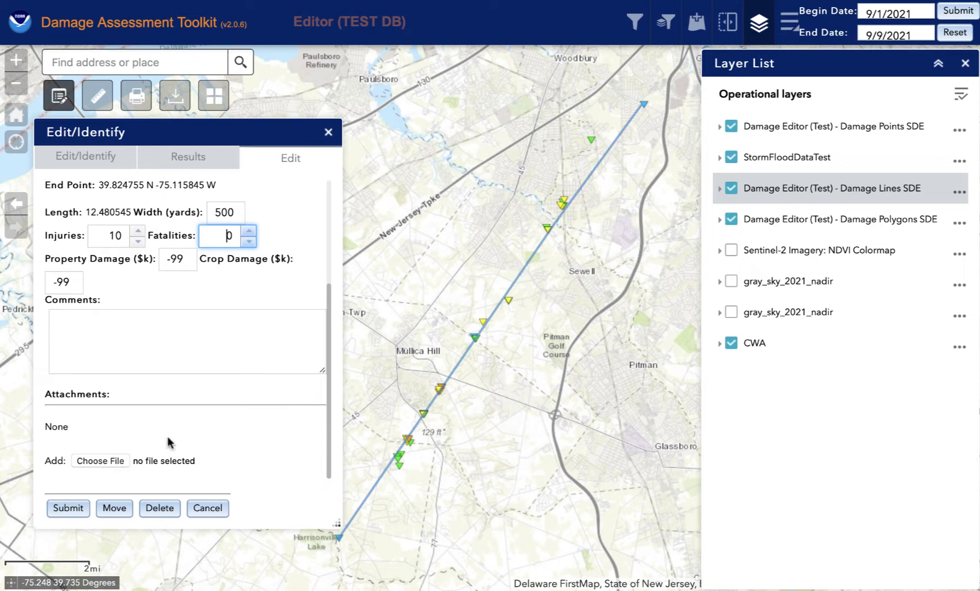
pyautogui.click(68, 509)
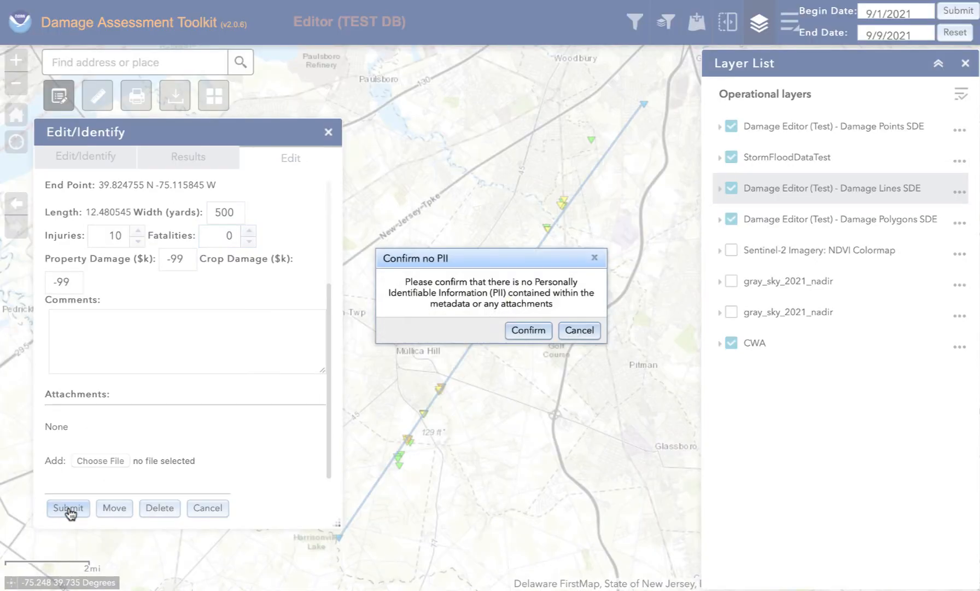
pyautogui.click(518, 330)
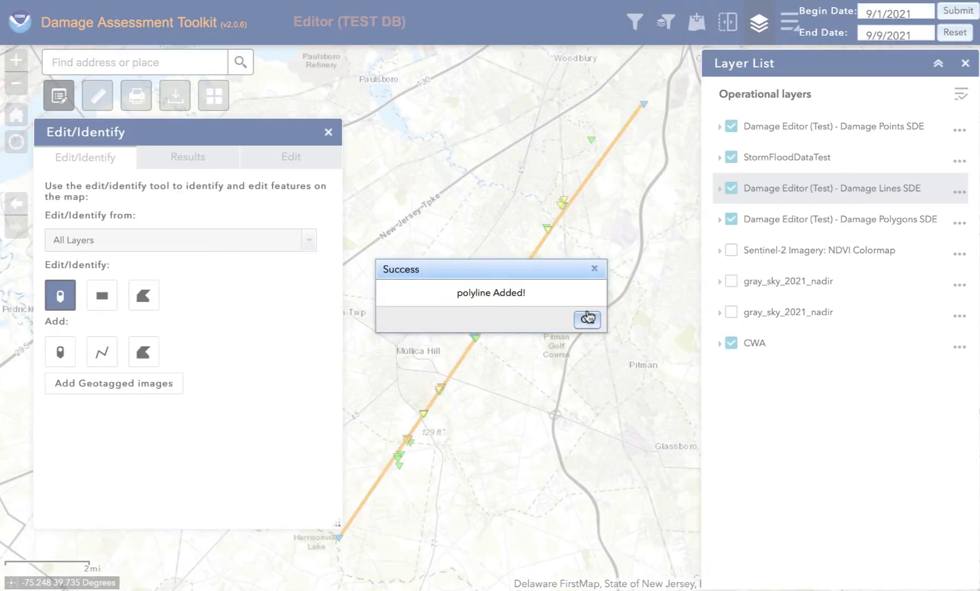
pyautogui.click(590, 320)
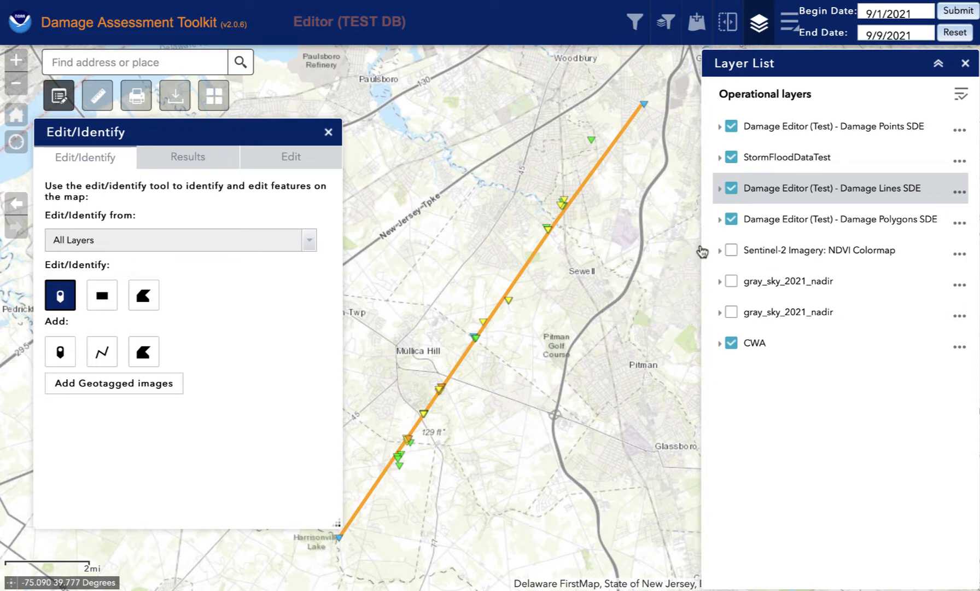
# Show the Sentinel-2 Imagery: NDVI Colormap layer and toggle the Damage Lines layer off and on to compare the track with the imagery.
pyautogui.click(732, 251)
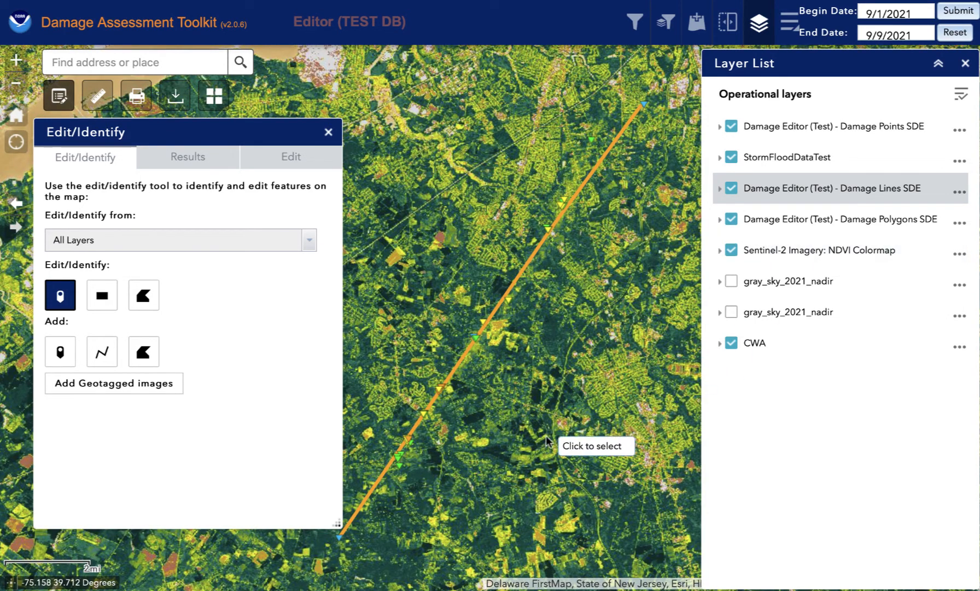
pyautogui.click(731, 189)
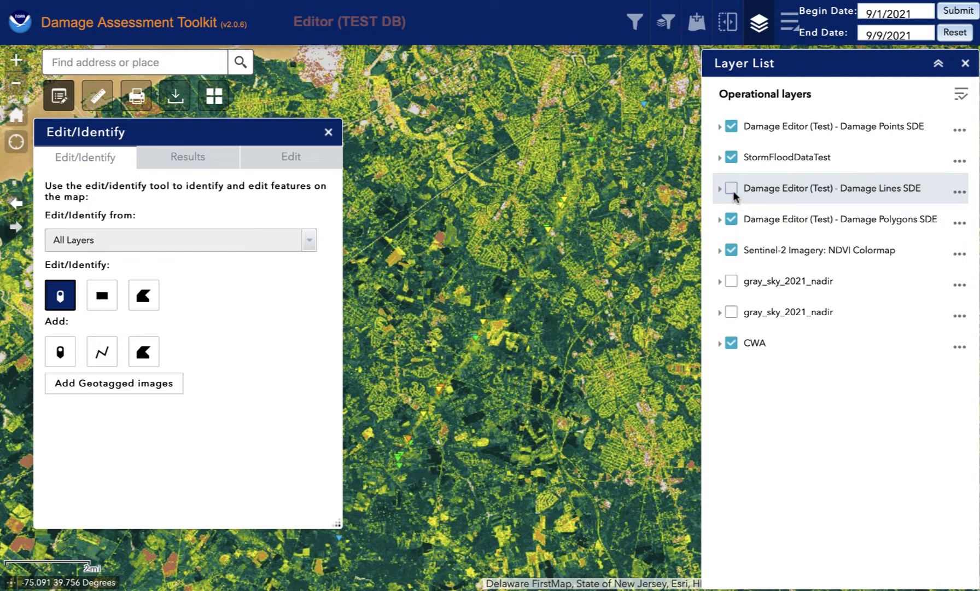
pyautogui.click(731, 189)
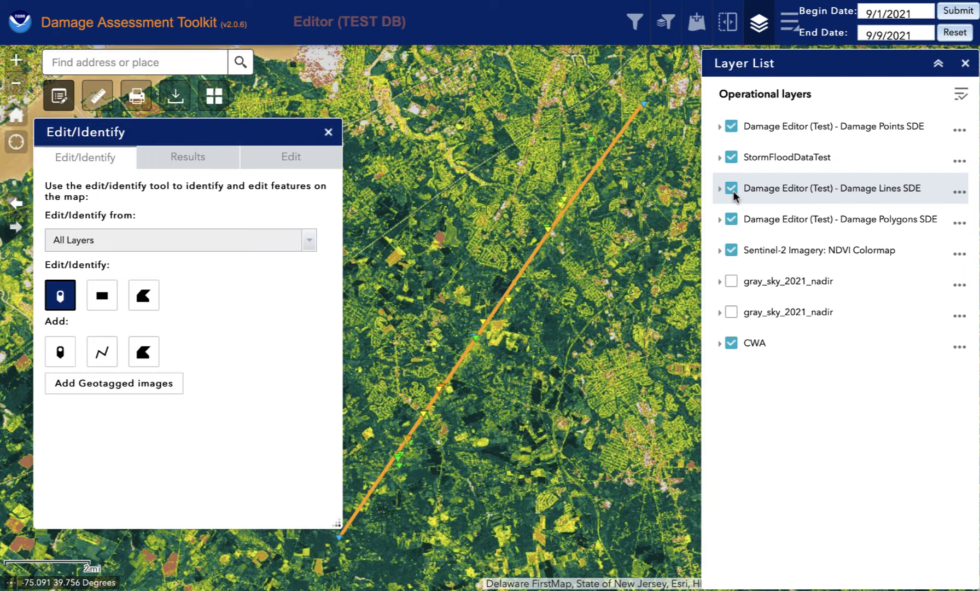
pyautogui.click(731, 189)
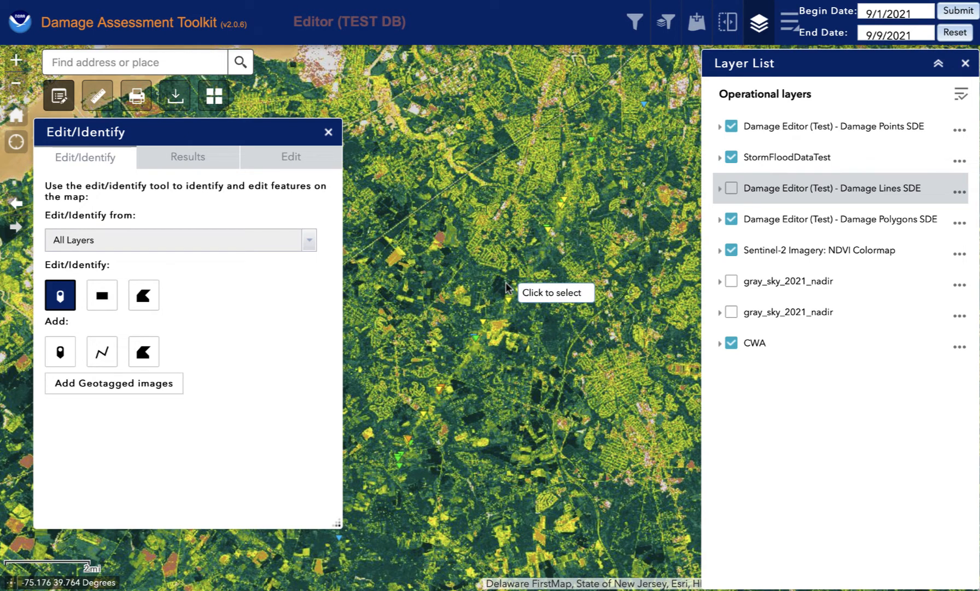
pyautogui.click(733, 189)
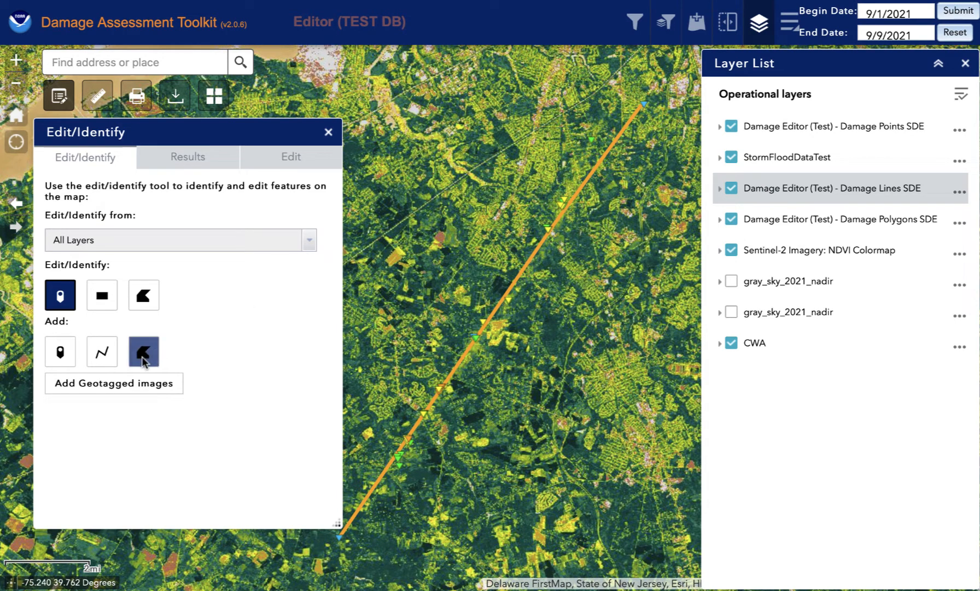
# Open the Mullica Hill damage line for geometry editing and shift its middle point slightly southeast onto the damage scar in the NDVI imagery.
pyautogui.click(526, 267)
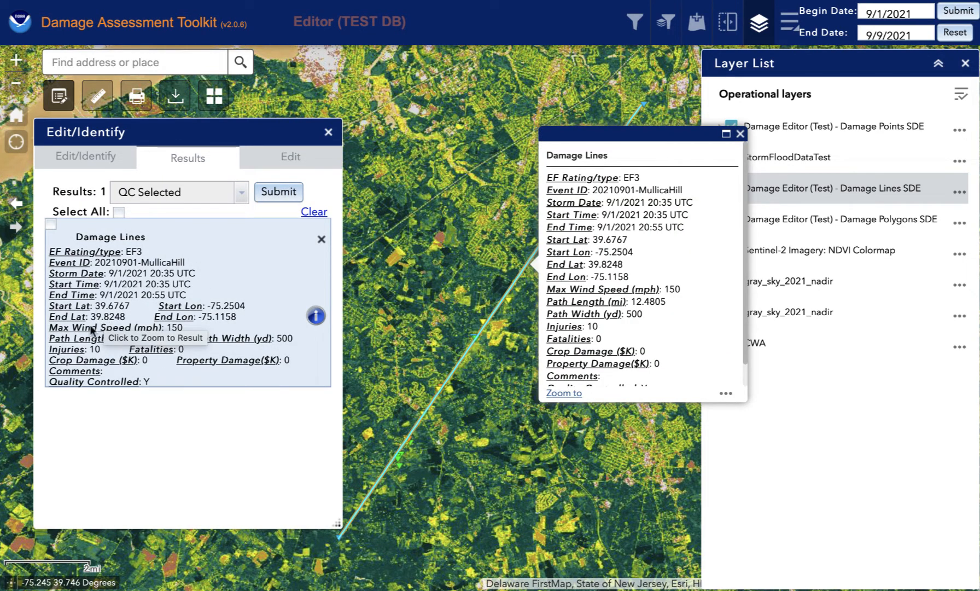
pyautogui.click(119, 303)
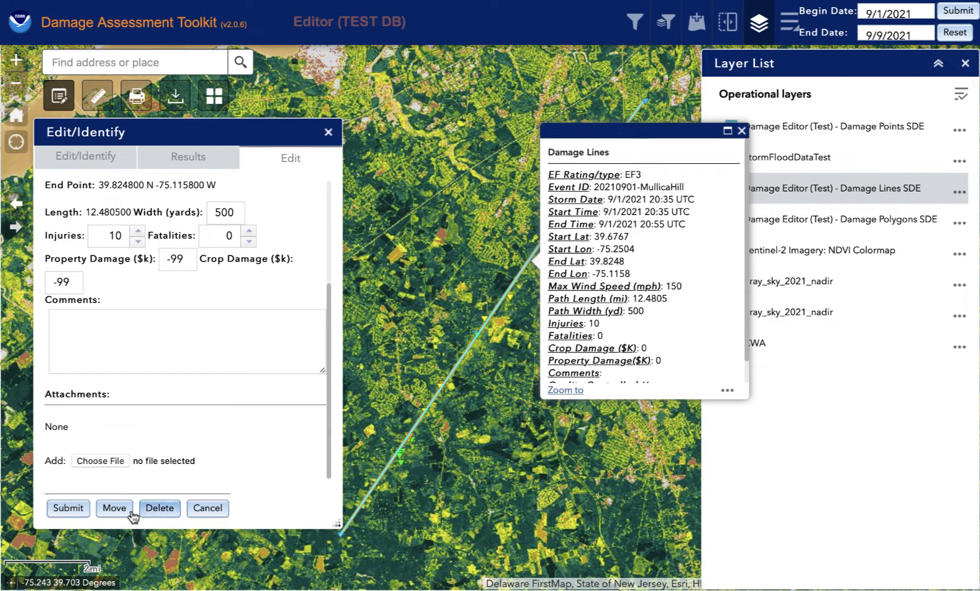
pyautogui.click(115, 510)
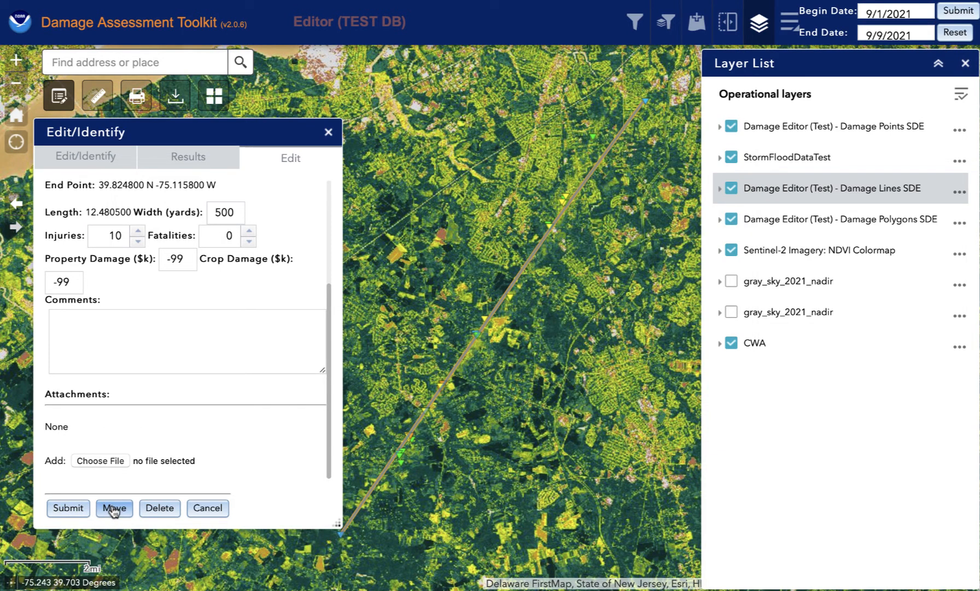
pyautogui.click(114, 509)
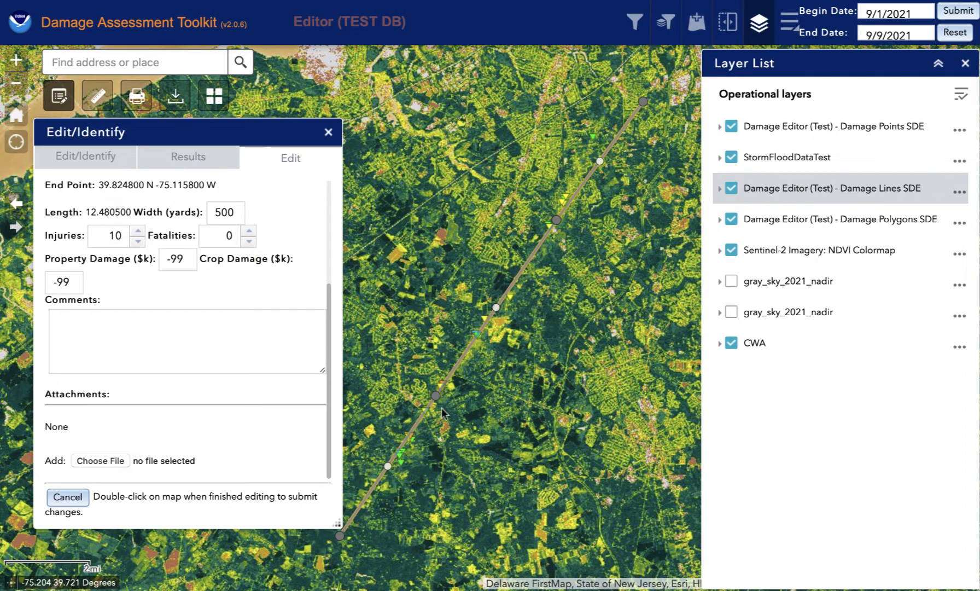
pyautogui.click(17, 65)
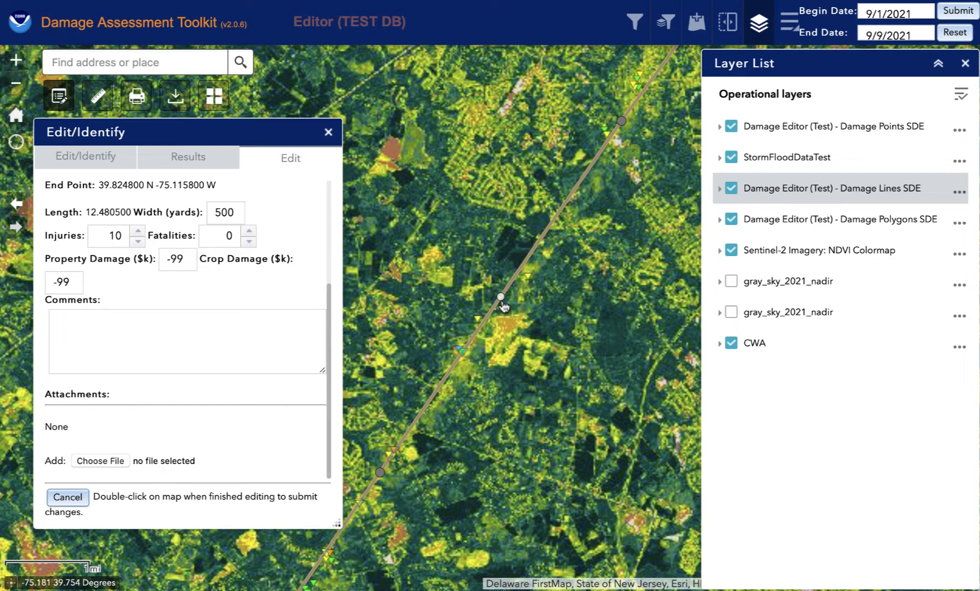
pyautogui.moveTo(501, 298); pyautogui.dragTo(508, 301)
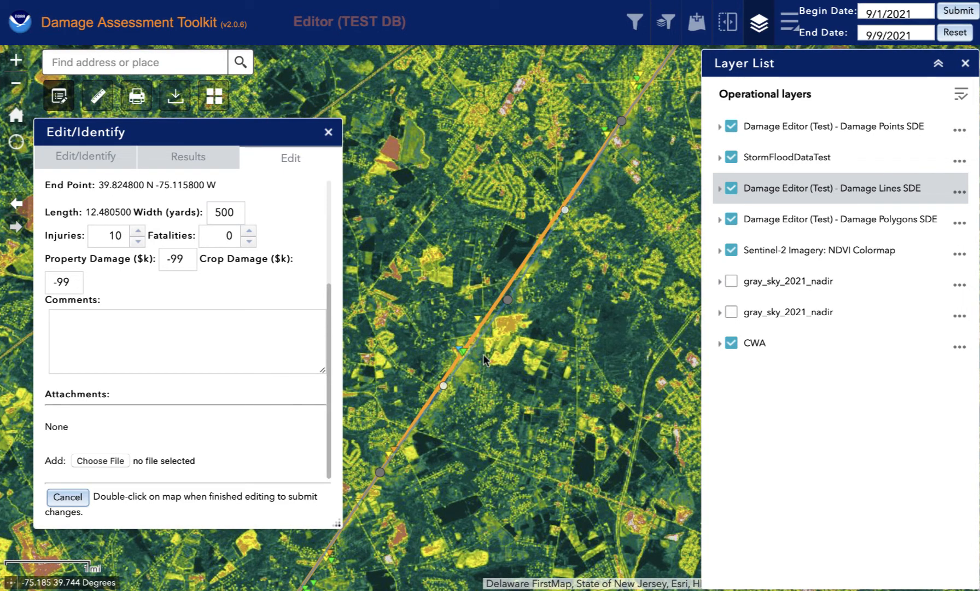
# Inspect the southwestern stretch of the damage line against the NDVI imagery, toggling the Damage Lines layer off and on.
pyautogui.moveTo(463, 433); pyautogui.dragTo(621, 204)
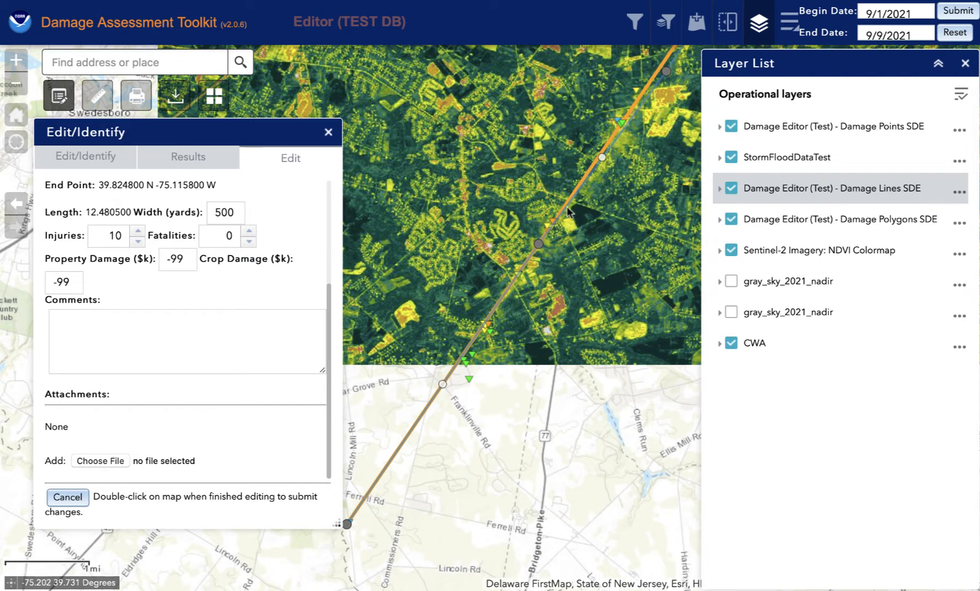
pyautogui.click(731, 188)
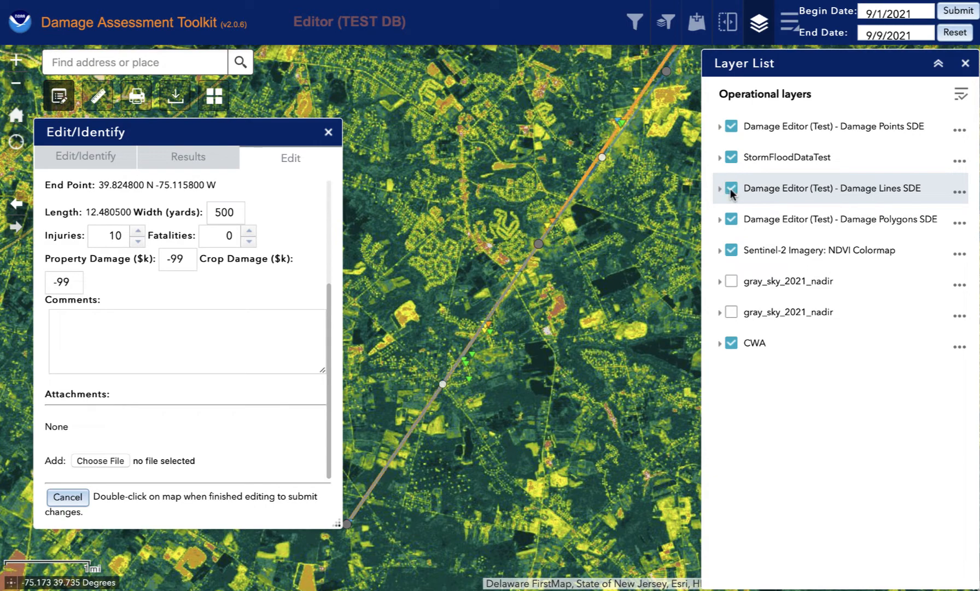
pyautogui.click(731, 189)
pyautogui.moveTo(431, 469); pyautogui.dragTo(517, 356)
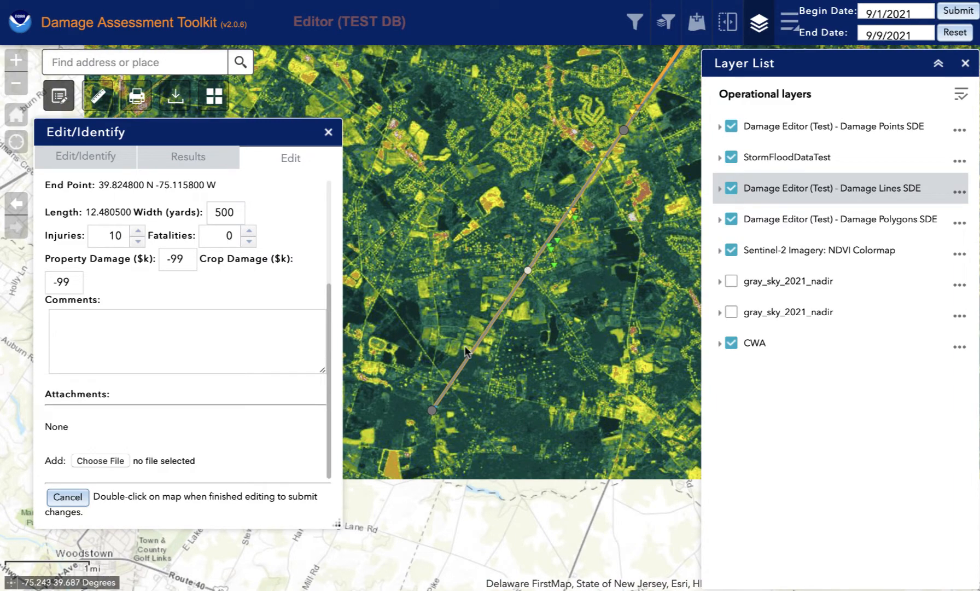
# Shift two points on the northeastern stretch of the damage line slightly northwest onto the damage scar in the NDVI imagery.
pyautogui.moveTo(560, 329); pyautogui.dragTo(385, 506)
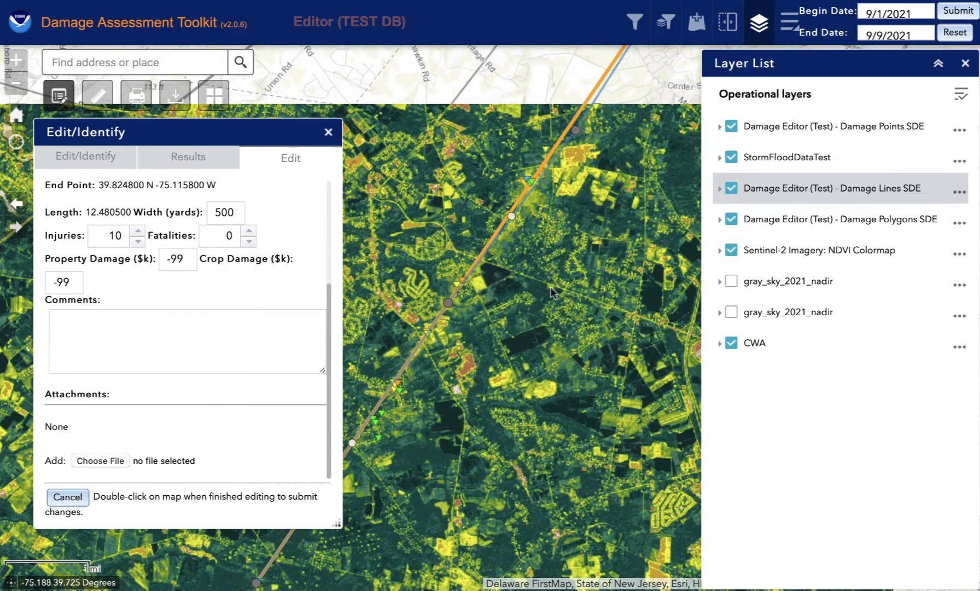
pyautogui.moveTo(586, 264); pyautogui.dragTo(456, 408)
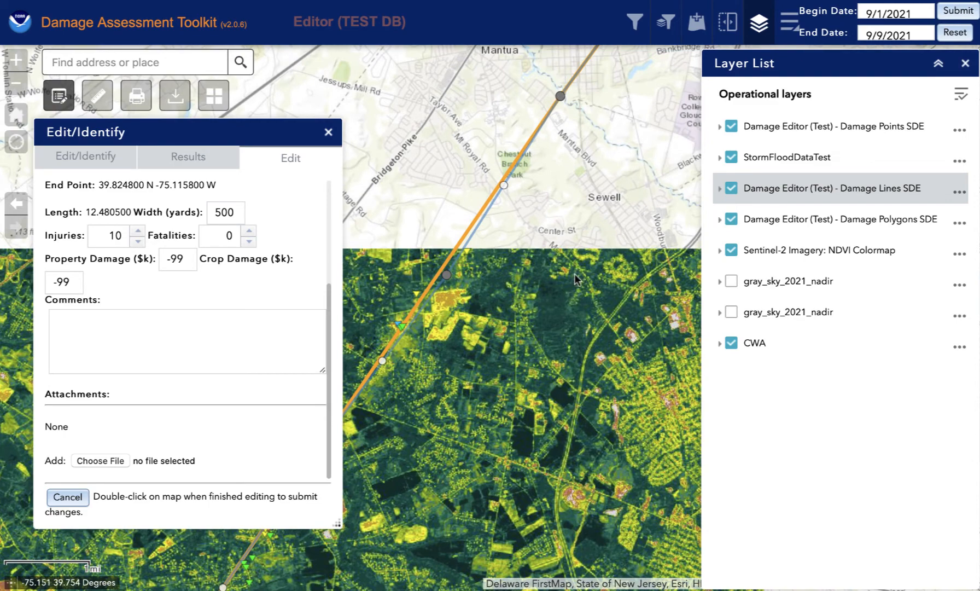
pyautogui.moveTo(575, 280); pyautogui.dragTo(474, 435)
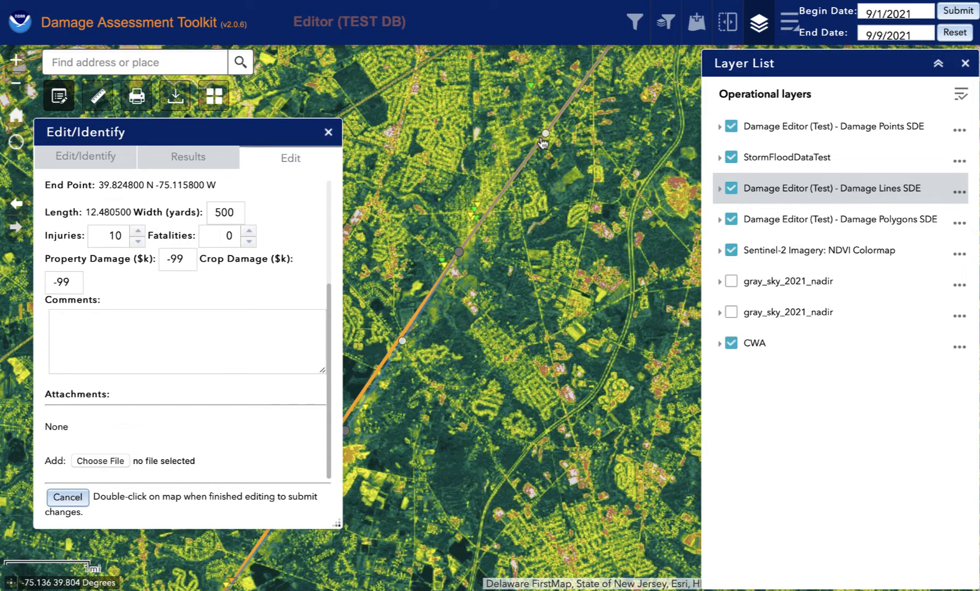
pyautogui.moveTo(546, 135); pyautogui.dragTo(527, 123)
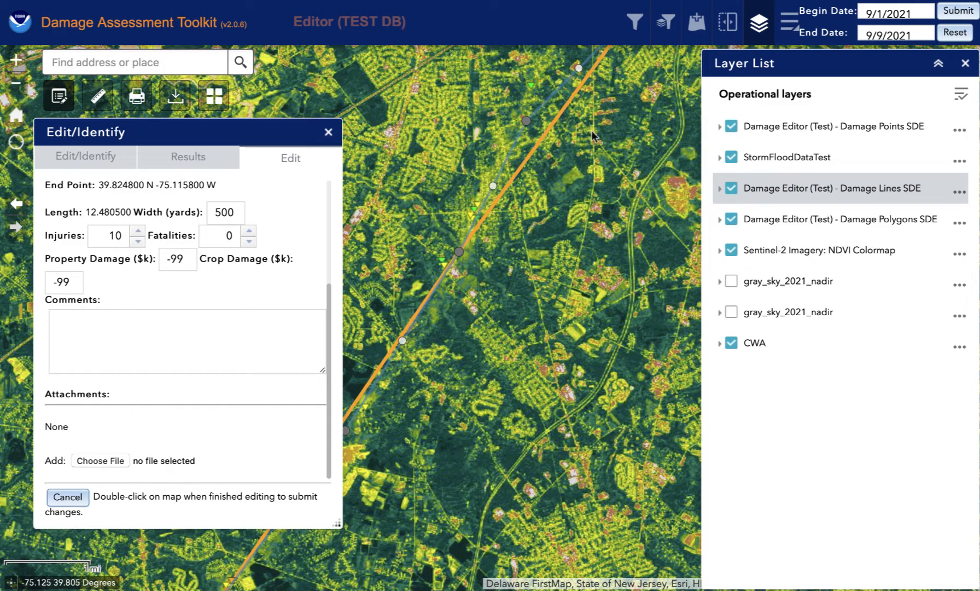
pyautogui.moveTo(590, 136); pyautogui.dragTo(503, 302)
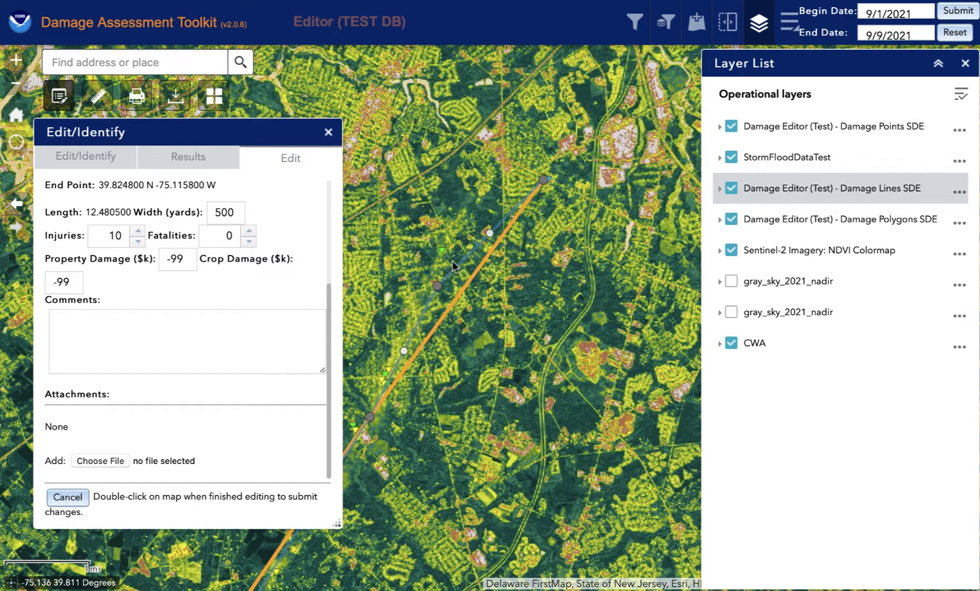
pyautogui.moveTo(490, 235); pyautogui.dragTo(467, 221)
# Finish the geometry edit and submit the updated damage line, confirming that it contains no personally identifiable information.
pyautogui.doubleClick(490, 182)
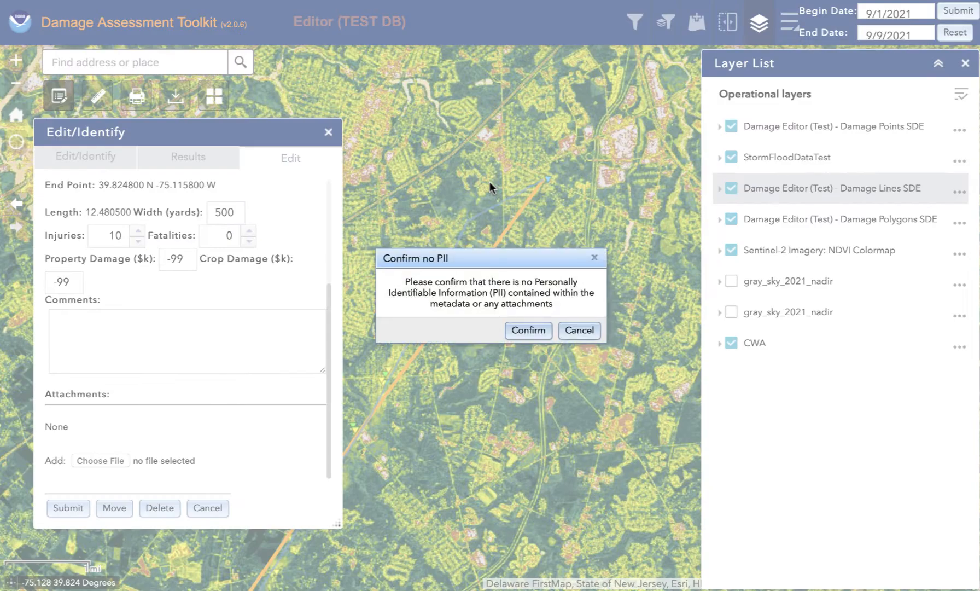
pyautogui.click(535, 332)
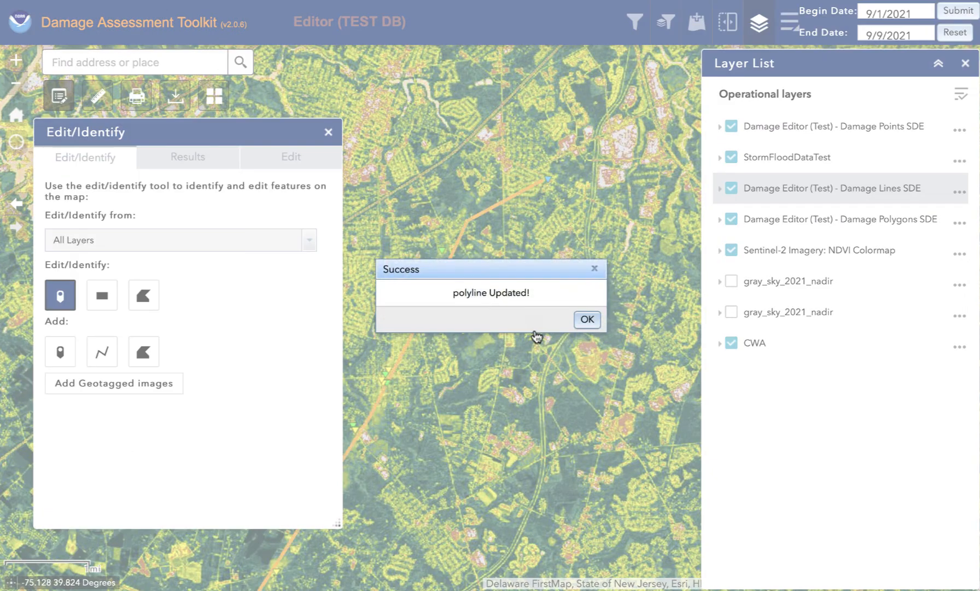
pyautogui.click(586, 320)
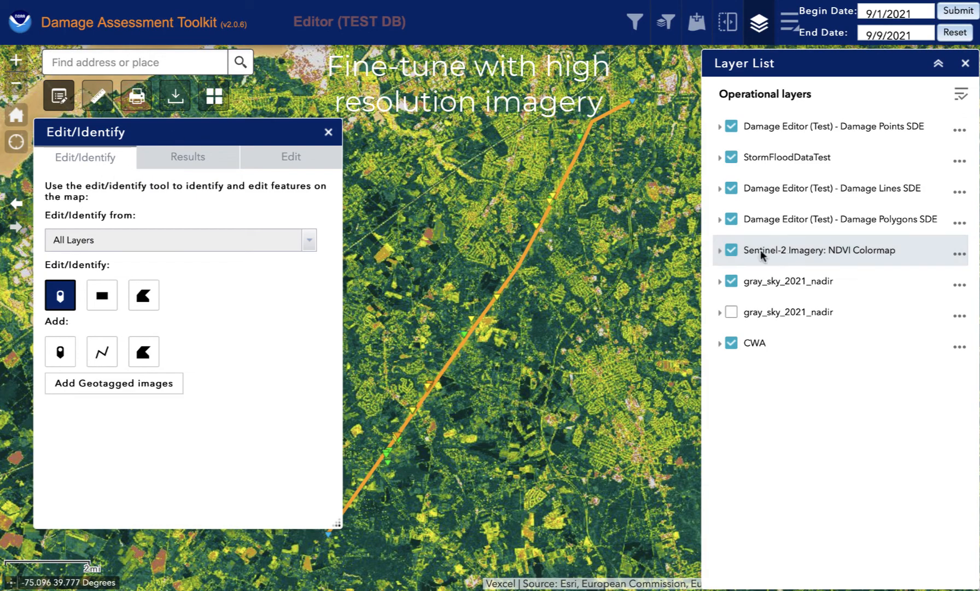
# Toggle the Damage Lines layer to compare the track with the NDVI imagery, and hide the Sentinel-2 Imagery: NDVI Colormap layer.
pyautogui.click(731, 189)
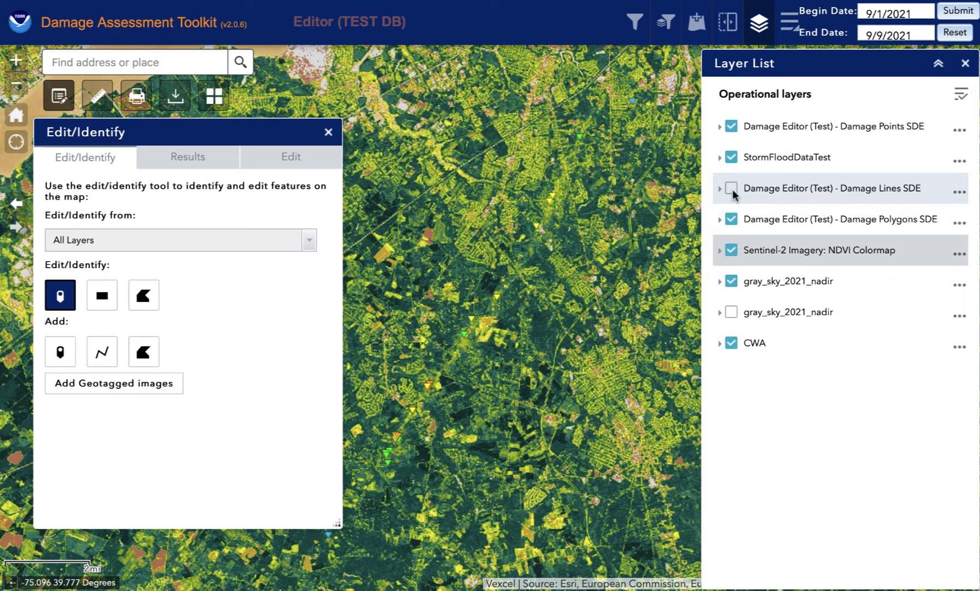
pyautogui.click(733, 189)
pyautogui.click(732, 189)
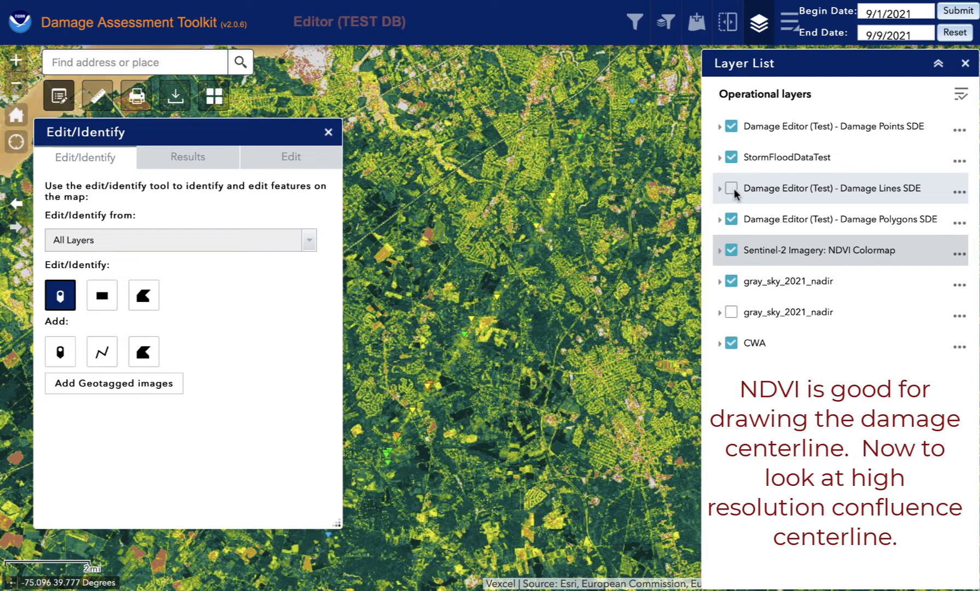
pyautogui.click(733, 189)
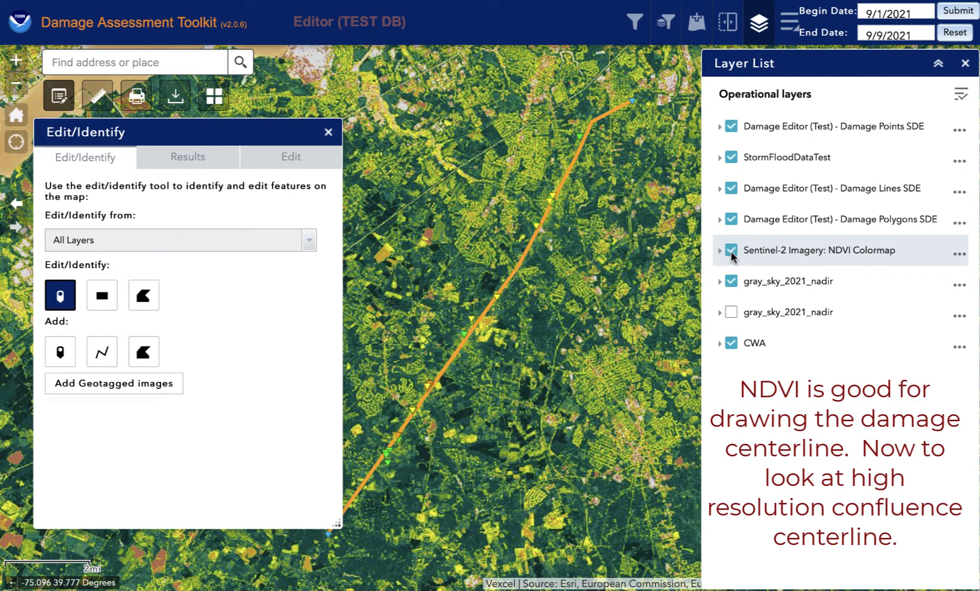
pyautogui.click(731, 250)
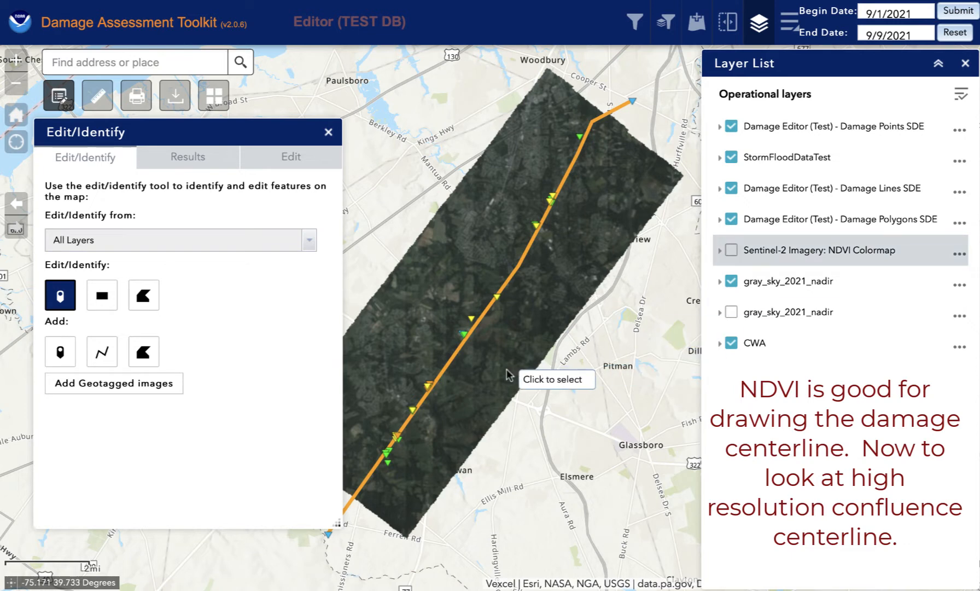
# Identify the Mullica Hill damage line over the gray_sky_2021_nadir imagery and open it for geometry editing.
pyautogui.moveTo(505, 371); pyautogui.dragTo(521, 300)
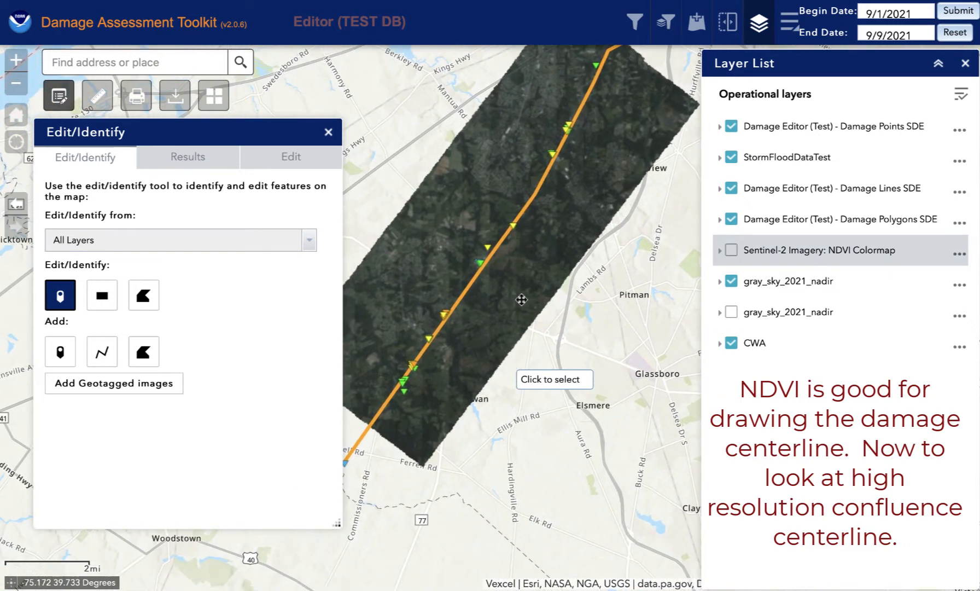
pyautogui.click(16, 63)
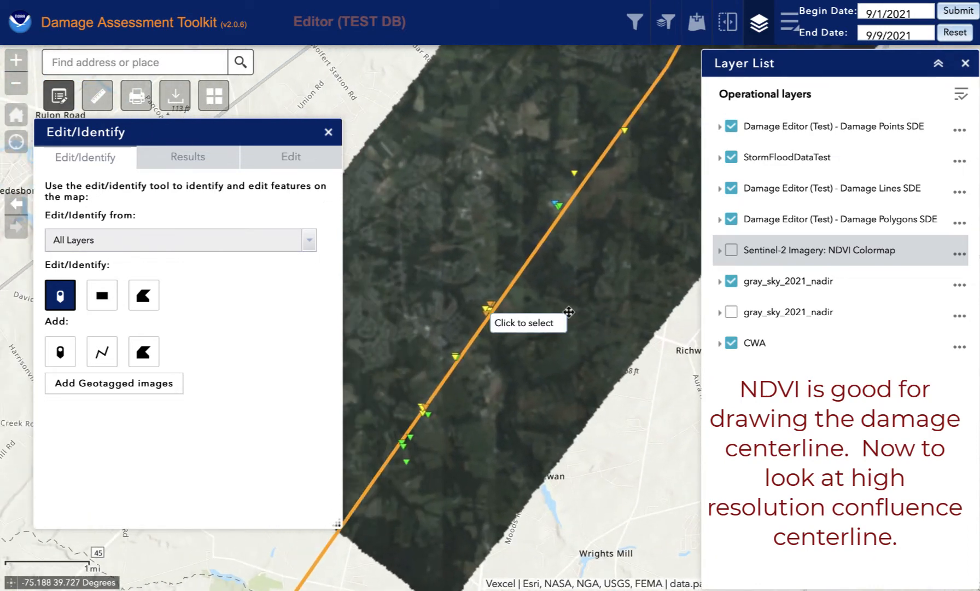
pyautogui.click(481, 330)
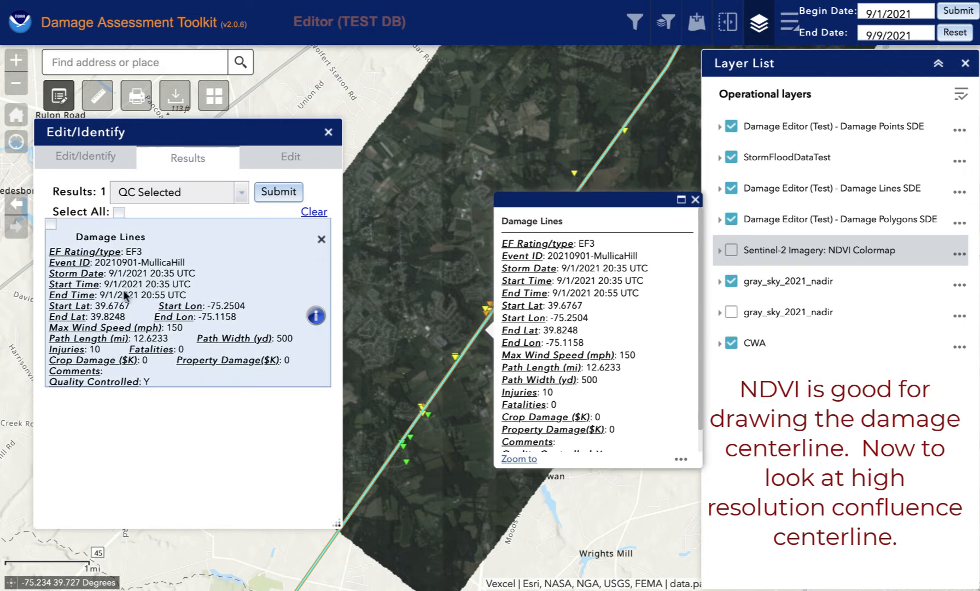
pyautogui.click(124, 291)
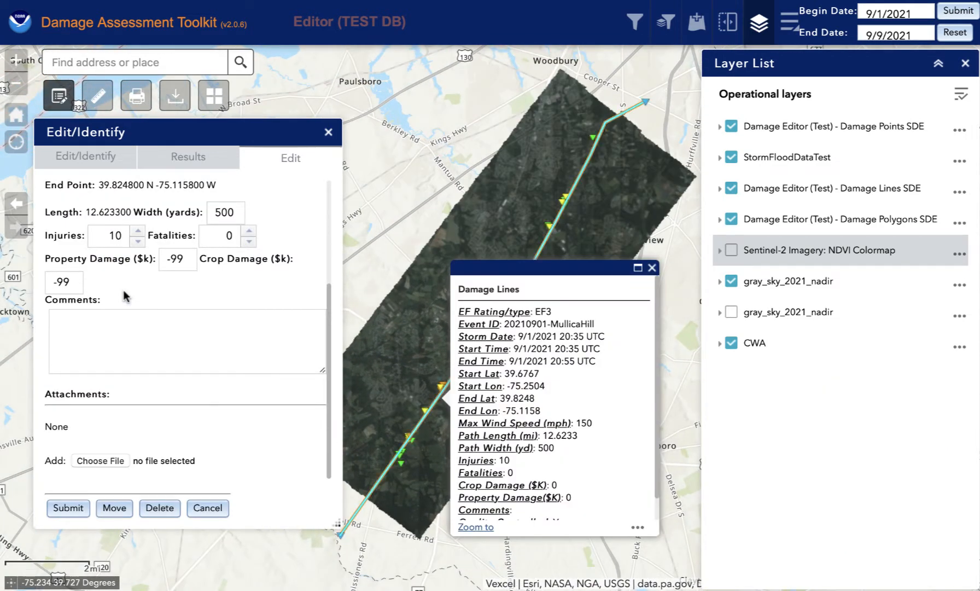
pyautogui.click(116, 509)
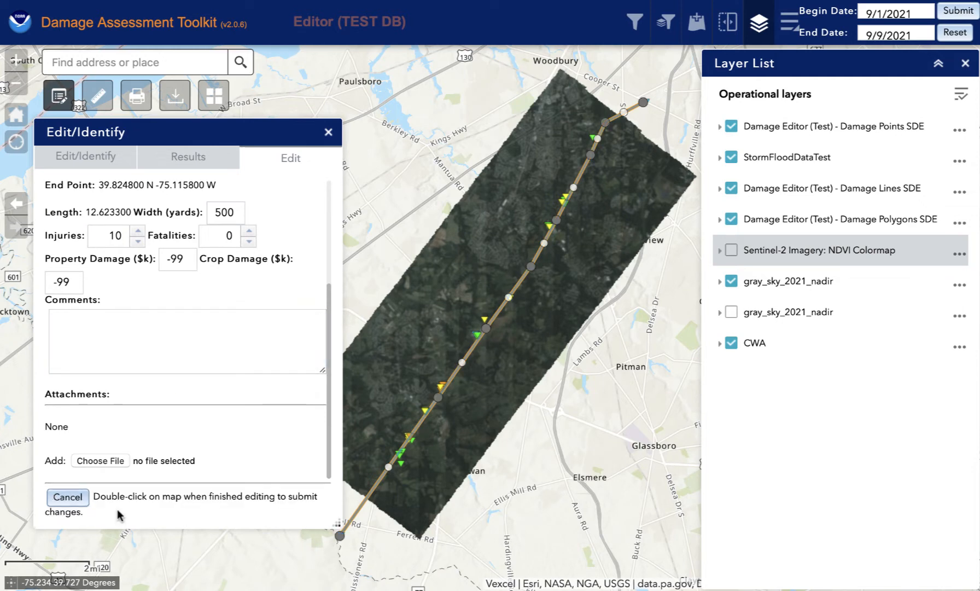
# Move the damage line vertex just southwest of the damaged subdivision north-northeast, in among the neighborhood's damage points.
pyautogui.moveTo(521, 455); pyautogui.dragTo(539, 430)
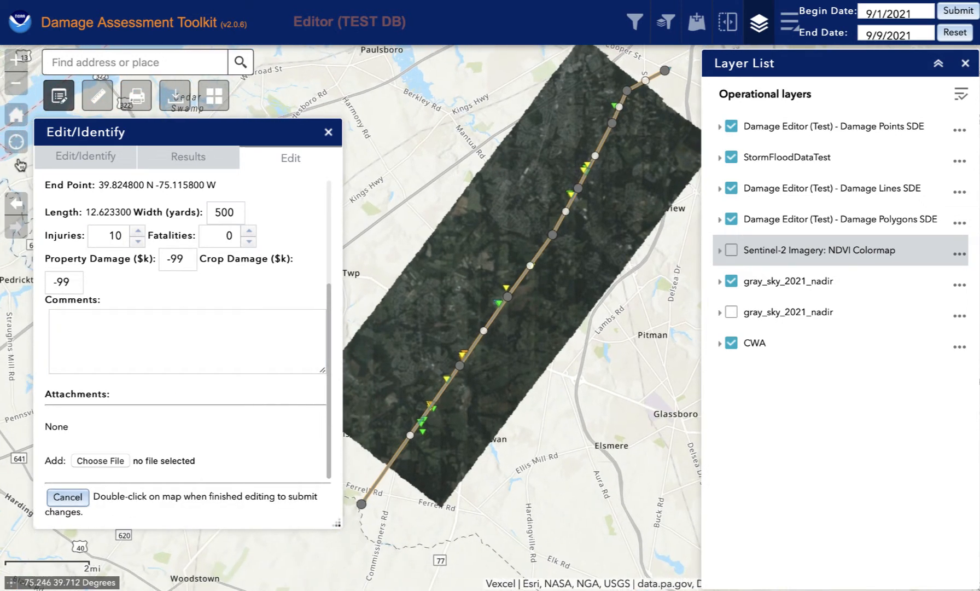
pyautogui.click(16, 61)
pyautogui.click(16, 61)
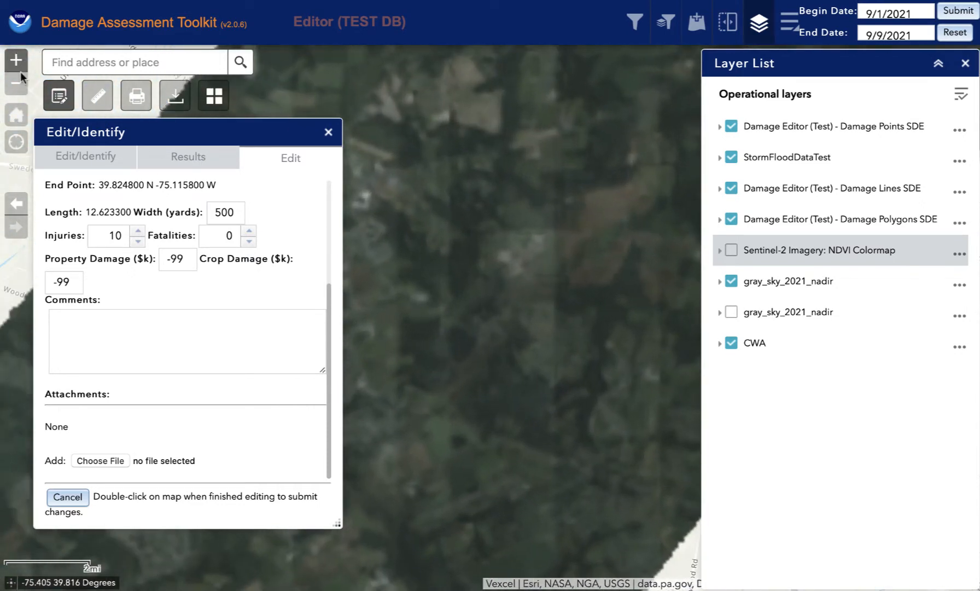
pyautogui.moveTo(420, 463); pyautogui.dragTo(529, 276)
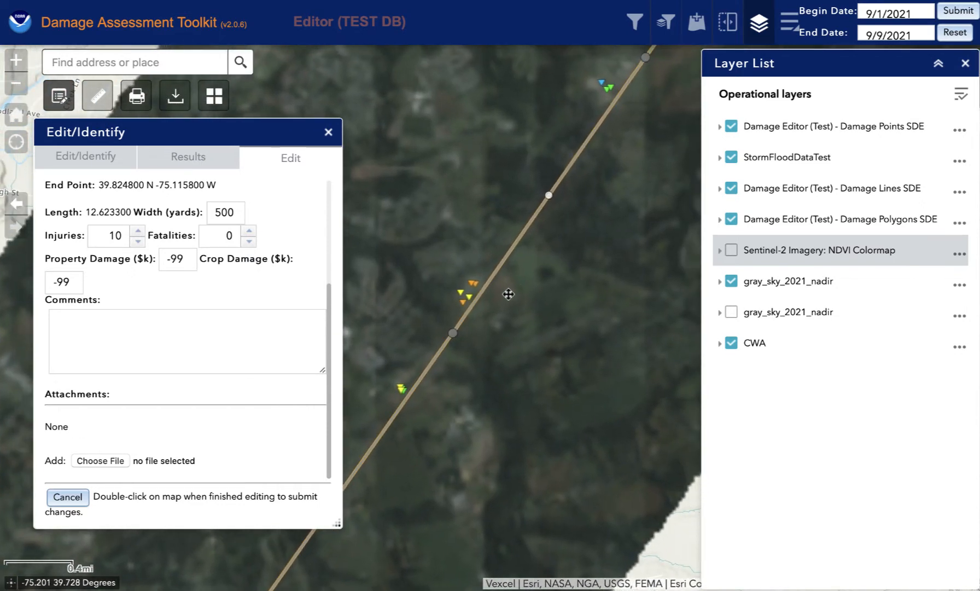
pyautogui.click(19, 63)
pyautogui.click(19, 63)
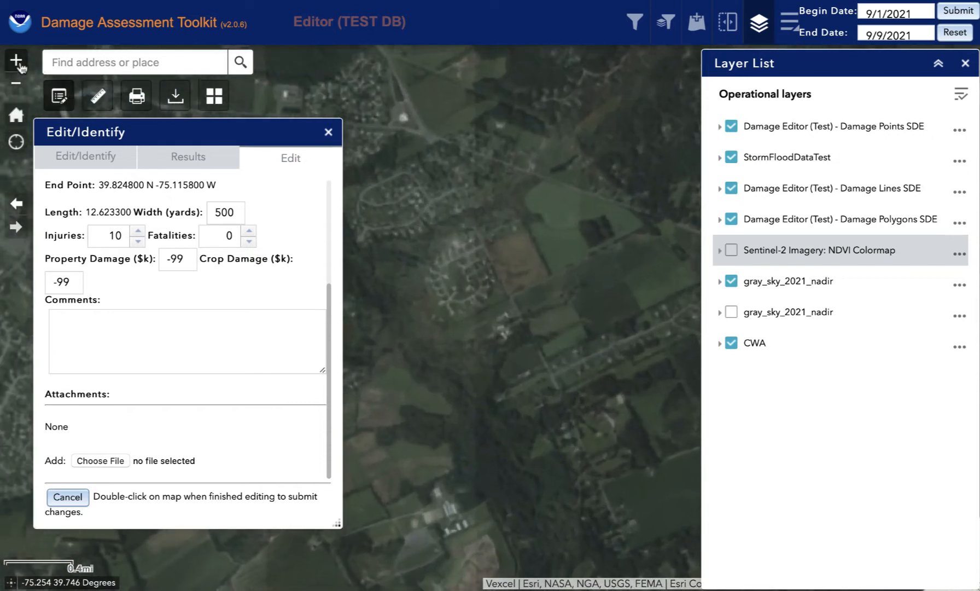
pyautogui.click(19, 63)
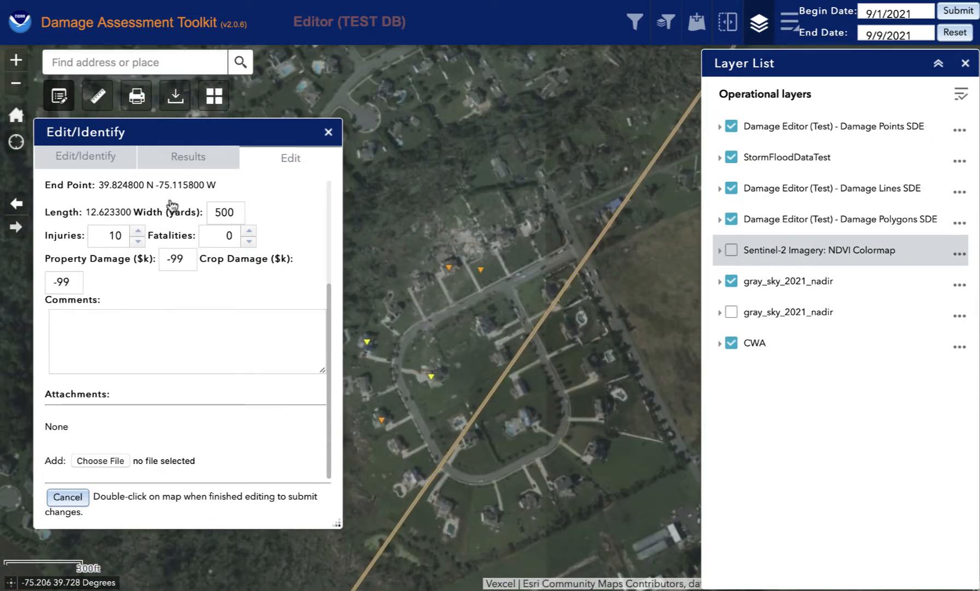
pyautogui.click(17, 63)
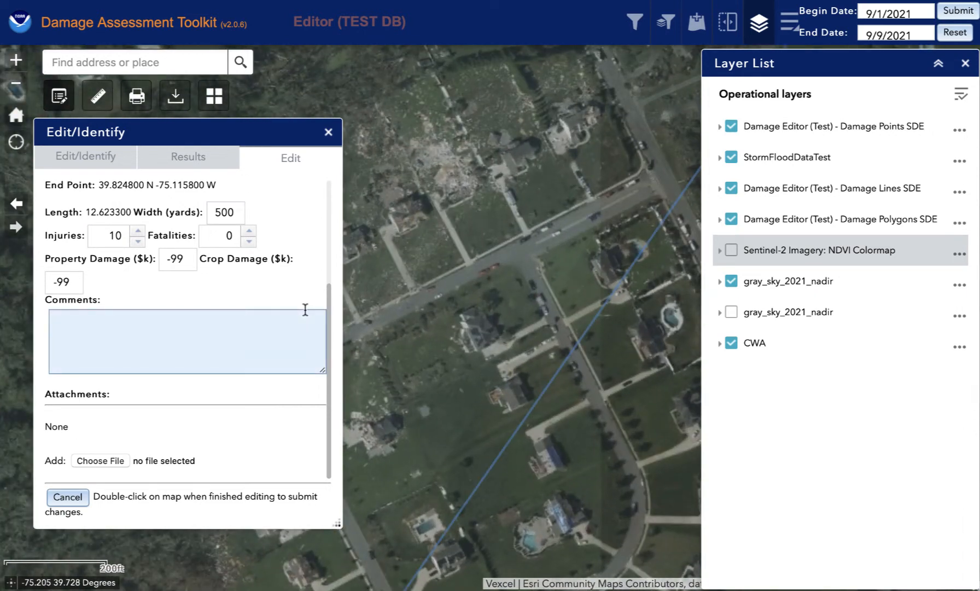
pyautogui.click(16, 84)
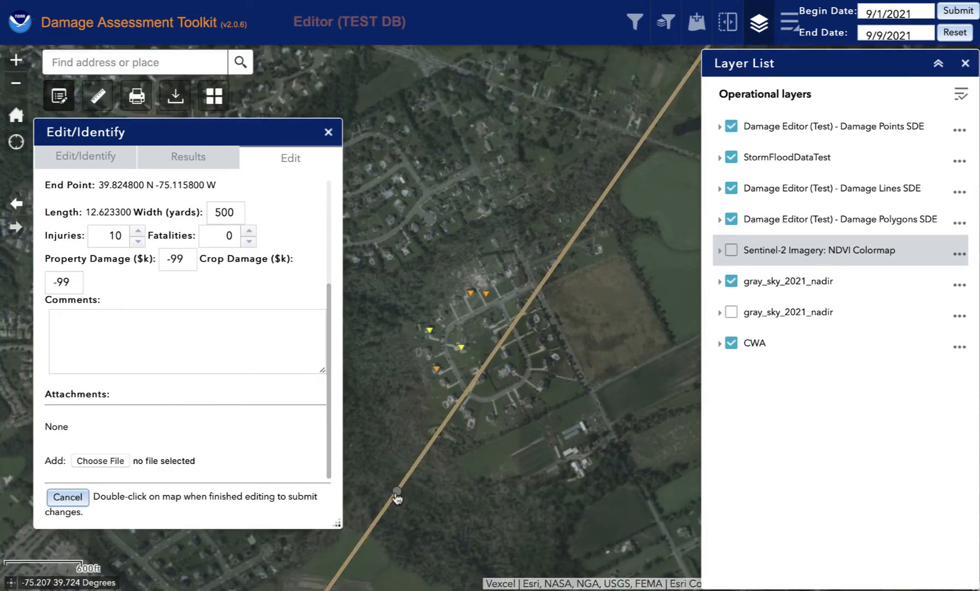
pyautogui.click(440, 354)
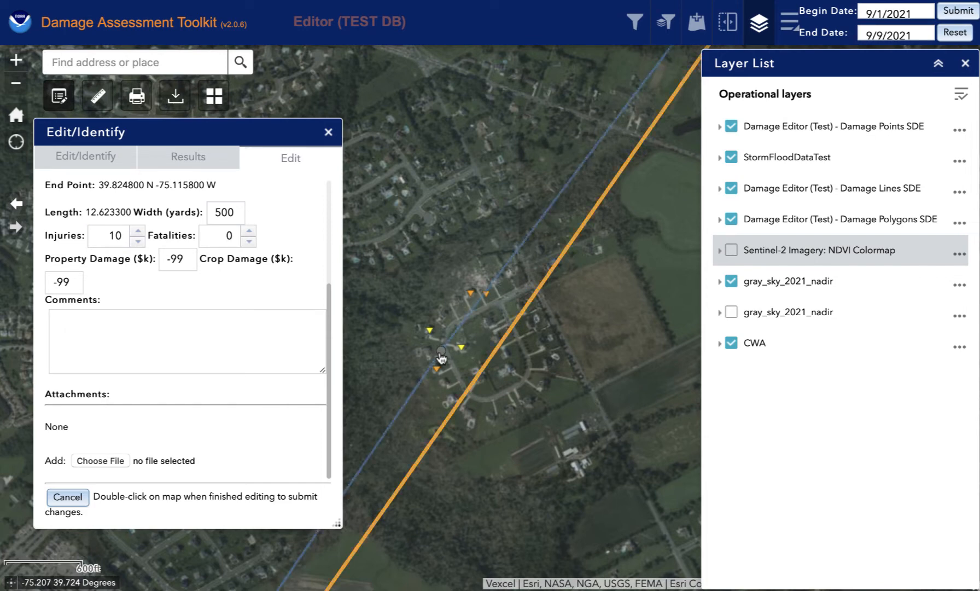
# Examine the destroyed houses and downed trees around the moved line in the high-resolution imagery, collapsing the Layer List for more room.
pyautogui.click(16, 63)
pyautogui.click(16, 61)
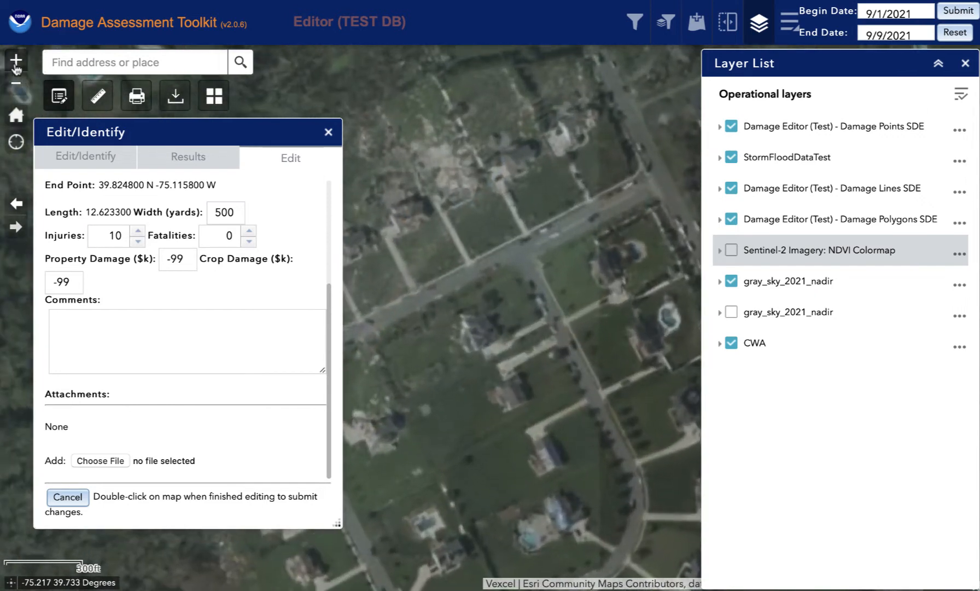
pyautogui.moveTo(496, 367); pyautogui.dragTo(613, 376)
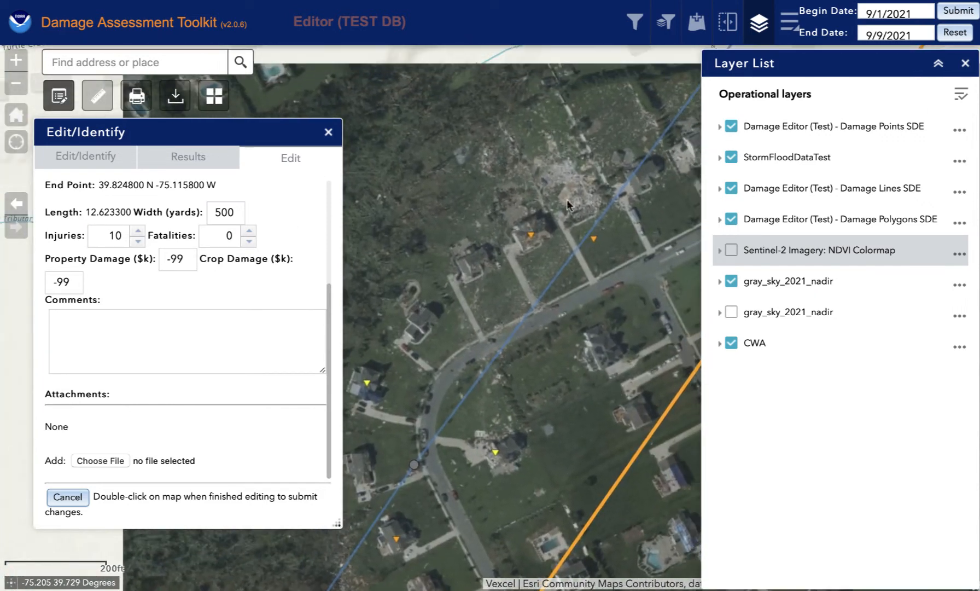
pyautogui.click(855, 73)
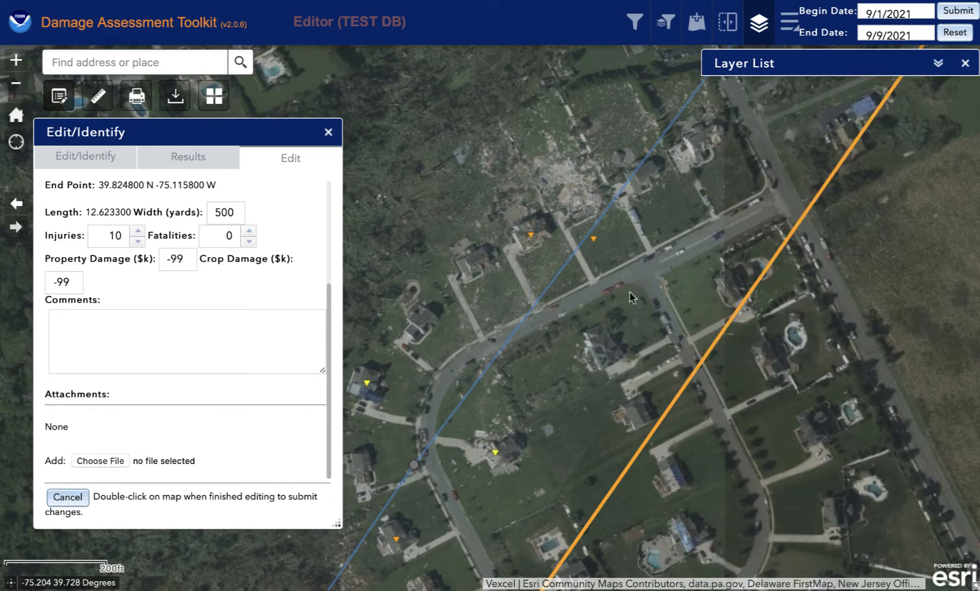
pyautogui.moveTo(612, 272); pyautogui.dragTo(684, 337)
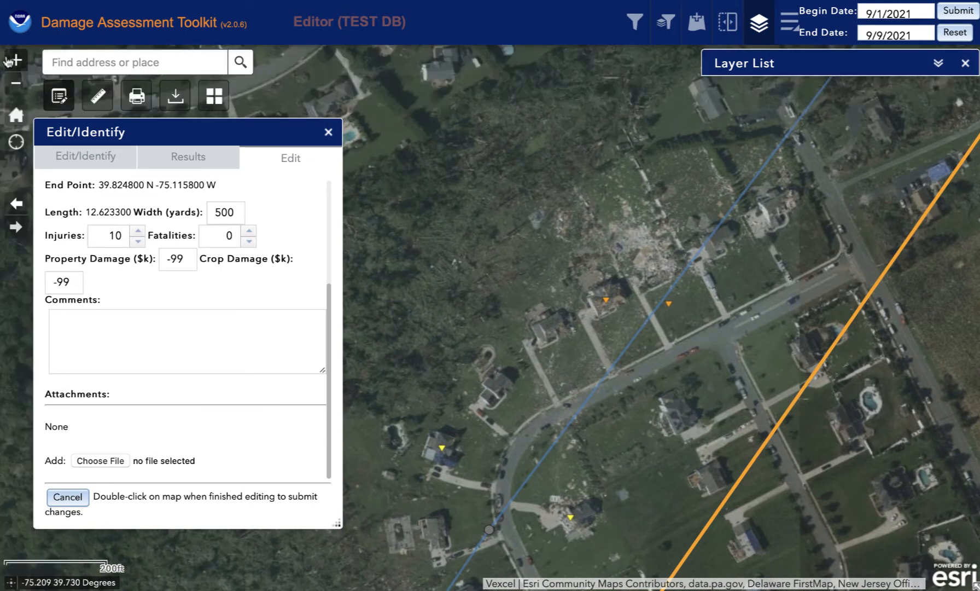
pyautogui.click(16, 60)
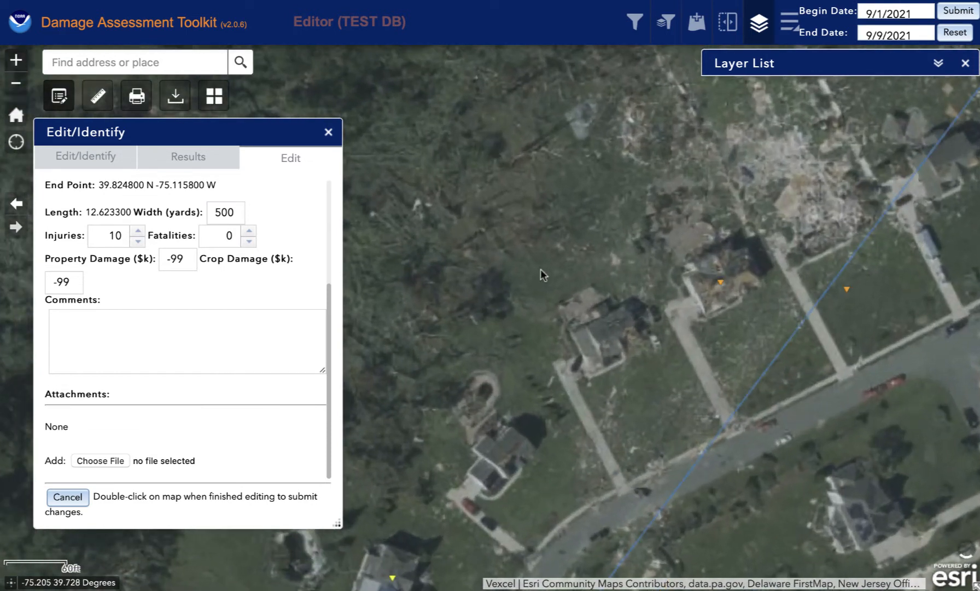
pyautogui.moveTo(631, 191); pyautogui.dragTo(512, 225)
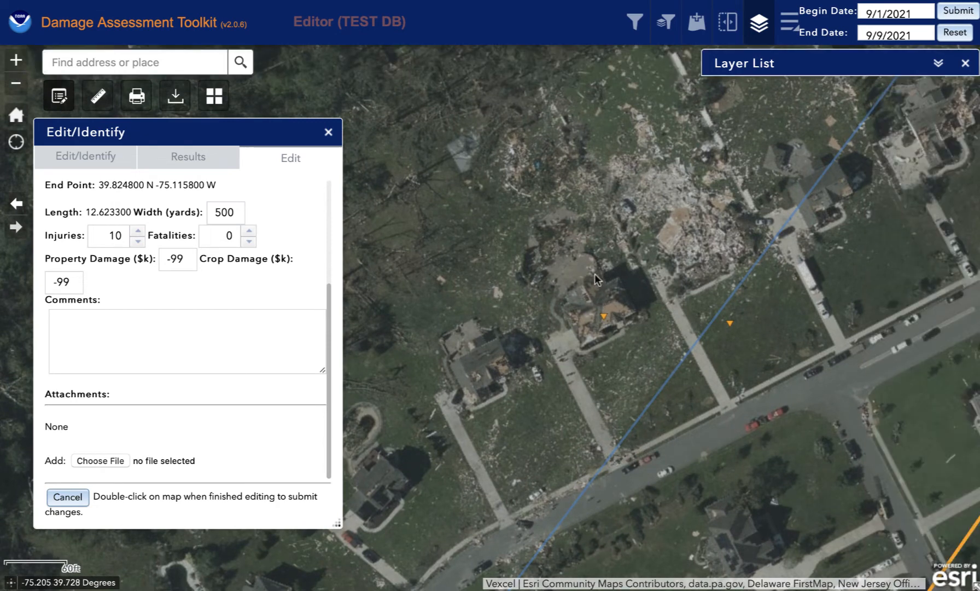
pyautogui.moveTo(619, 295); pyautogui.dragTo(789, 395)
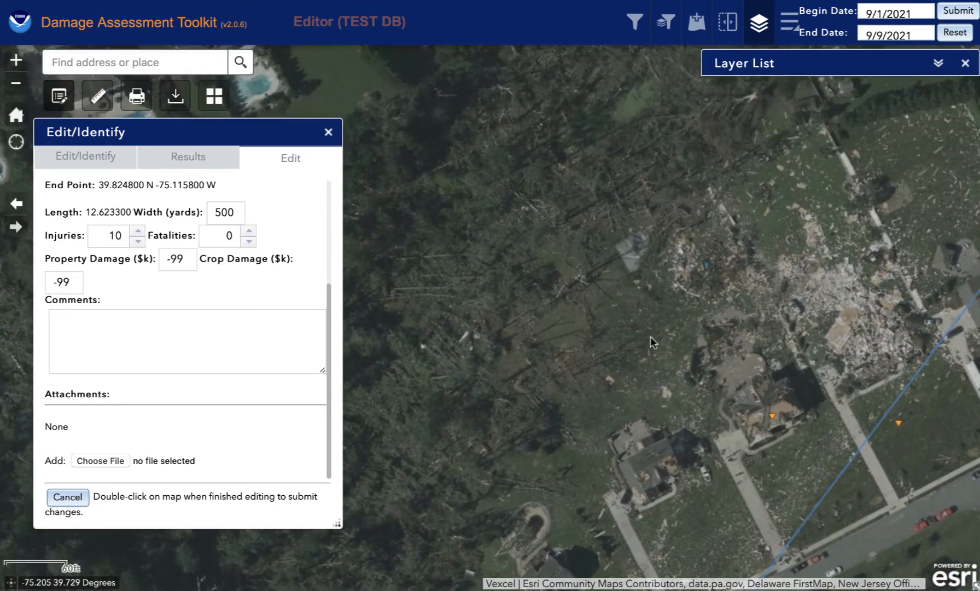
# Examine the tree-fall directions in the woods northwest of the destroyed houses to locate the confluence centerline.
pyautogui.moveTo(650, 336); pyautogui.dragTo(684, 394)
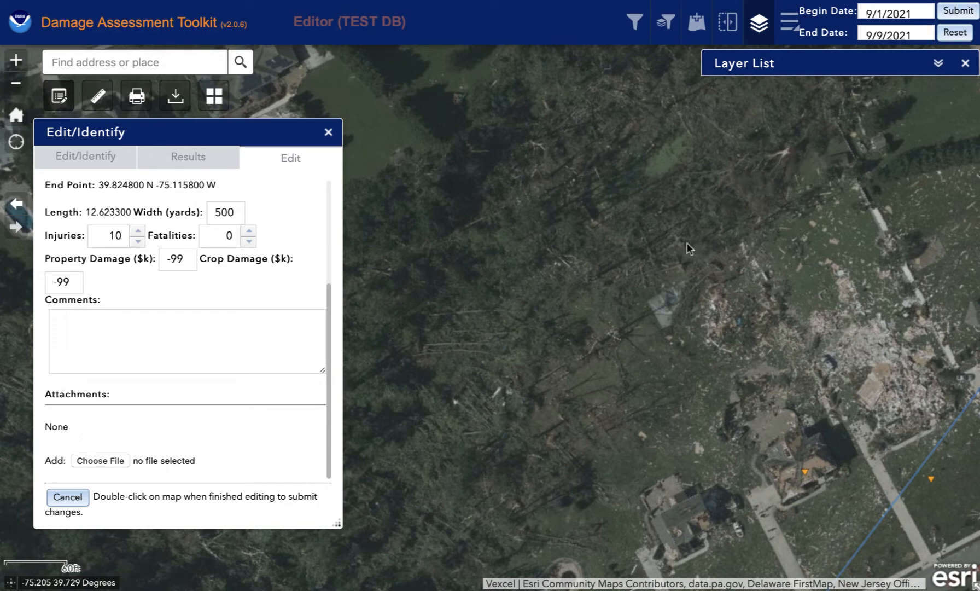
pyautogui.click(15, 65)
pyautogui.moveTo(733, 213); pyautogui.dragTo(568, 265)
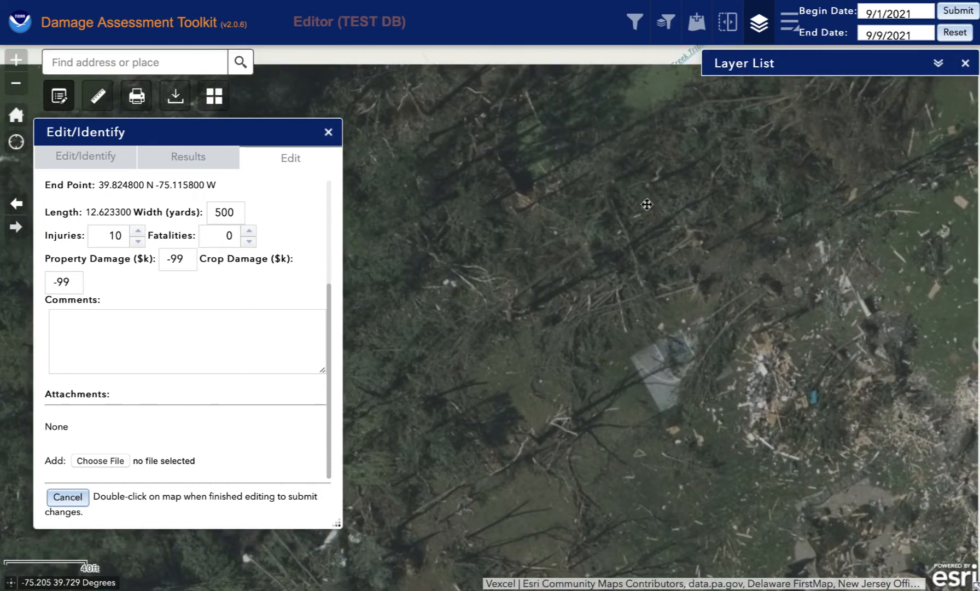
pyautogui.moveTo(651, 183); pyautogui.dragTo(656, 386)
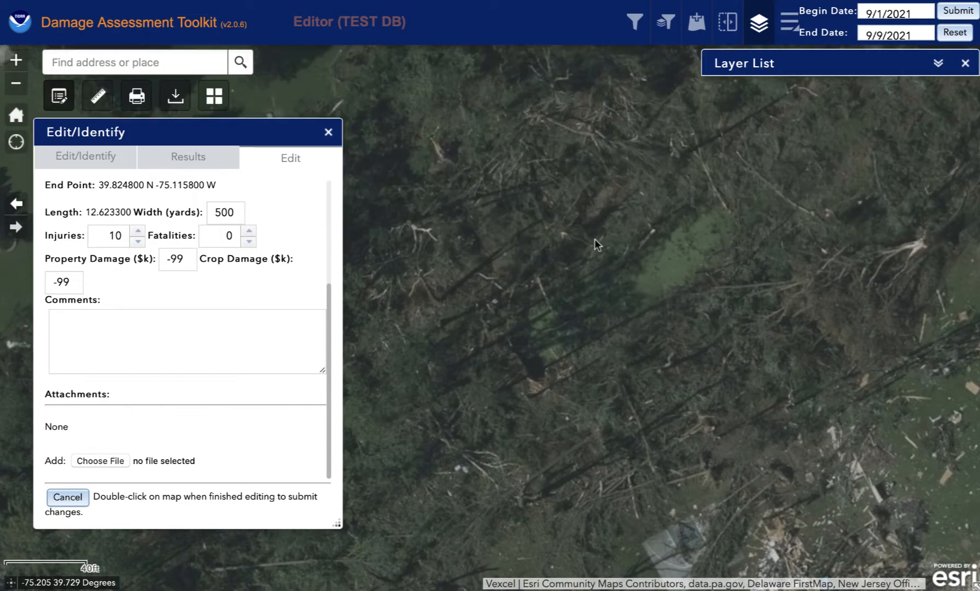
pyautogui.moveTo(643, 199); pyautogui.dragTo(549, 330)
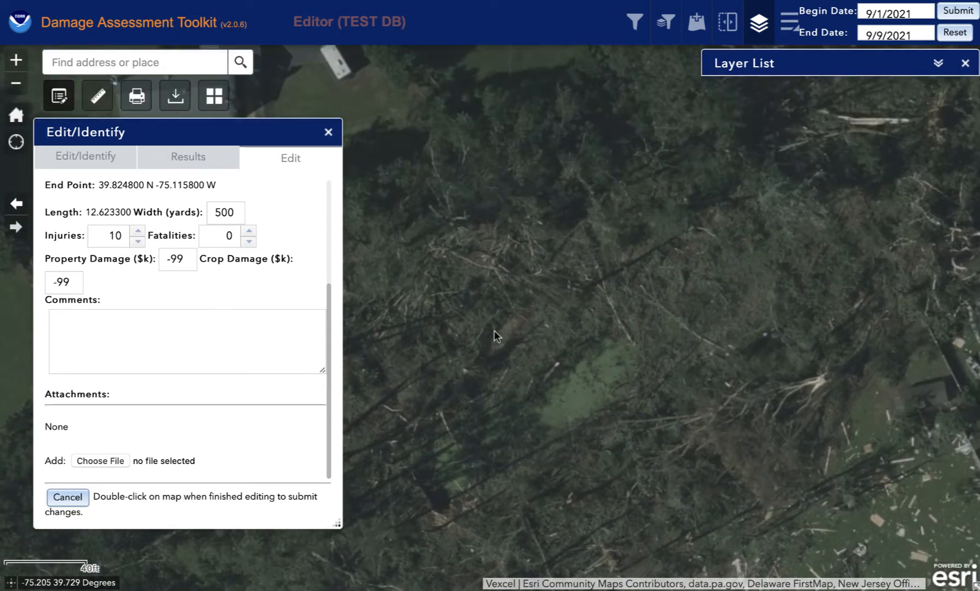
pyautogui.moveTo(624, 394); pyautogui.dragTo(830, 201)
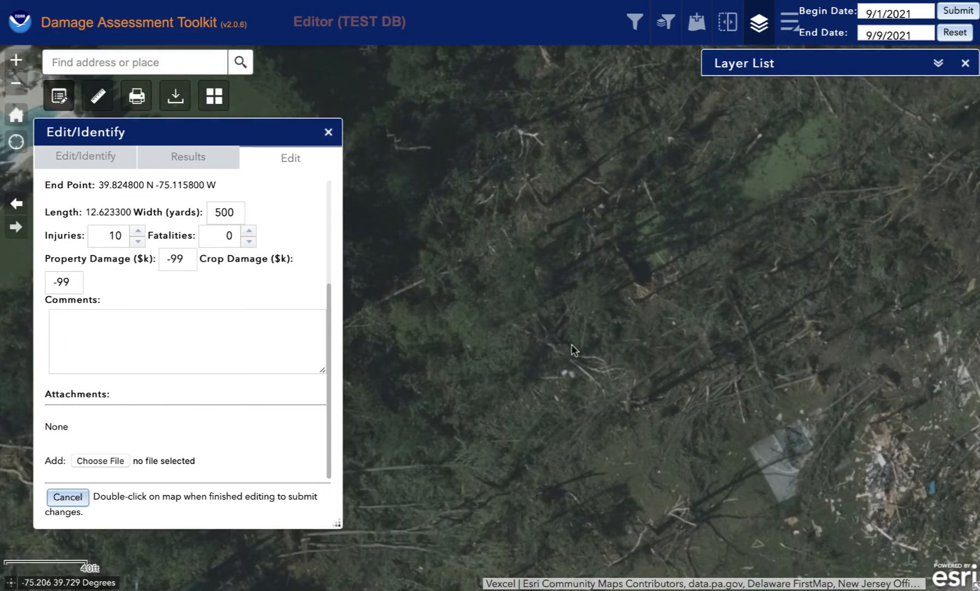
pyautogui.moveTo(571, 344); pyautogui.dragTo(626, 206)
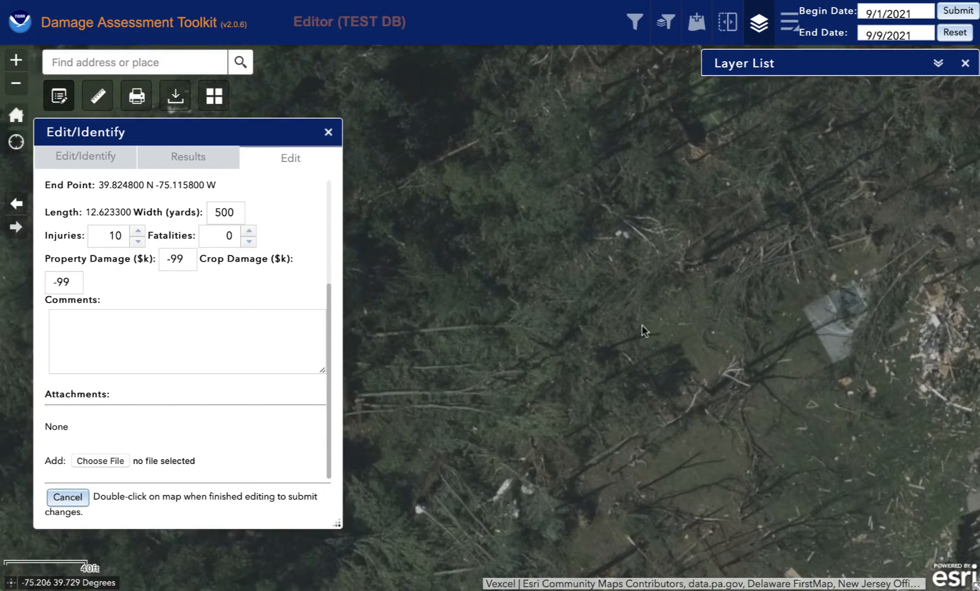
pyautogui.moveTo(642, 325); pyautogui.dragTo(673, 280)
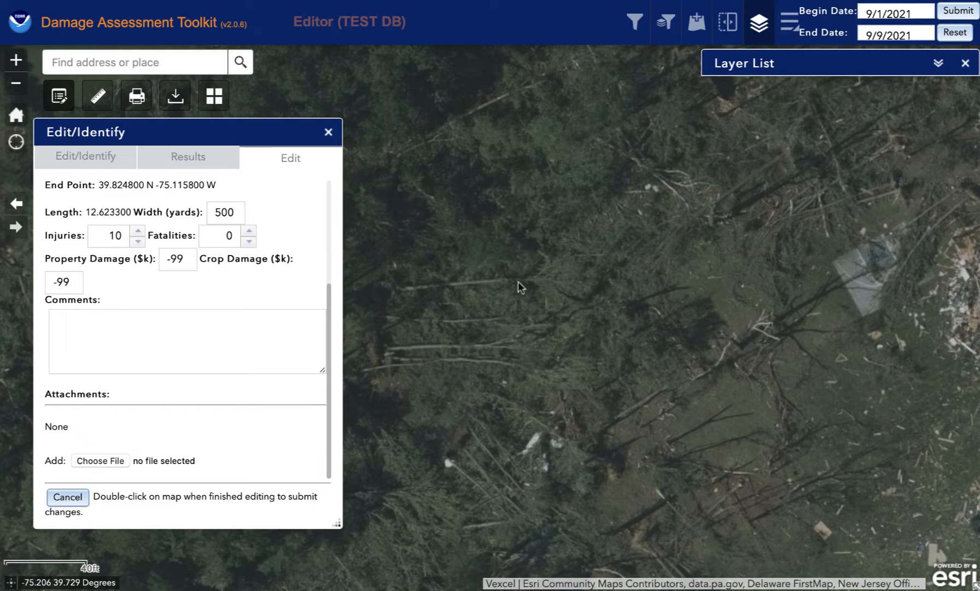
pyautogui.moveTo(623, 253); pyautogui.dragTo(736, 372)
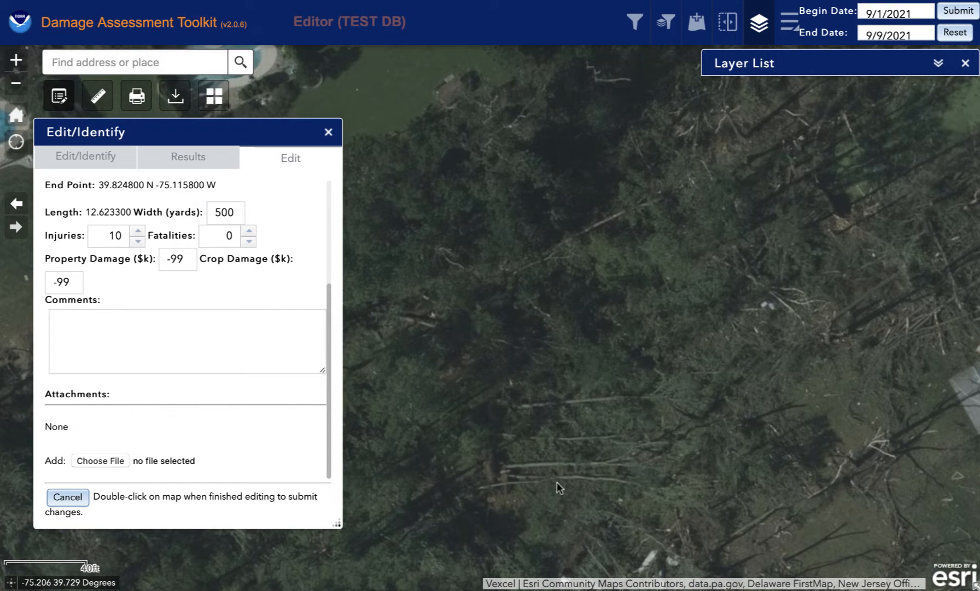
# Move the damage line vertex from the curved street north to beside the houses on its northwest side, near the woods.
pyautogui.click(18, 87)
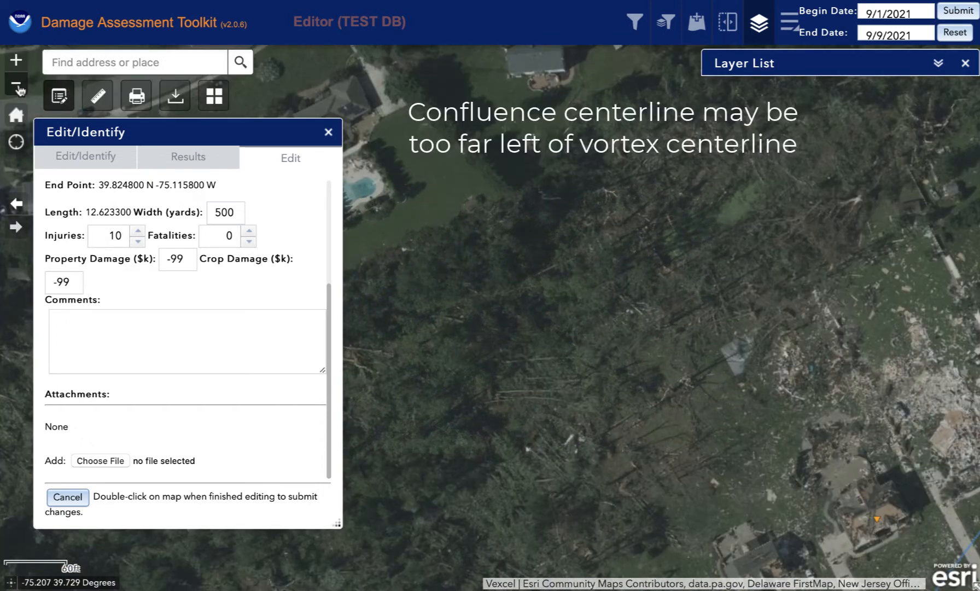
pyautogui.click(18, 86)
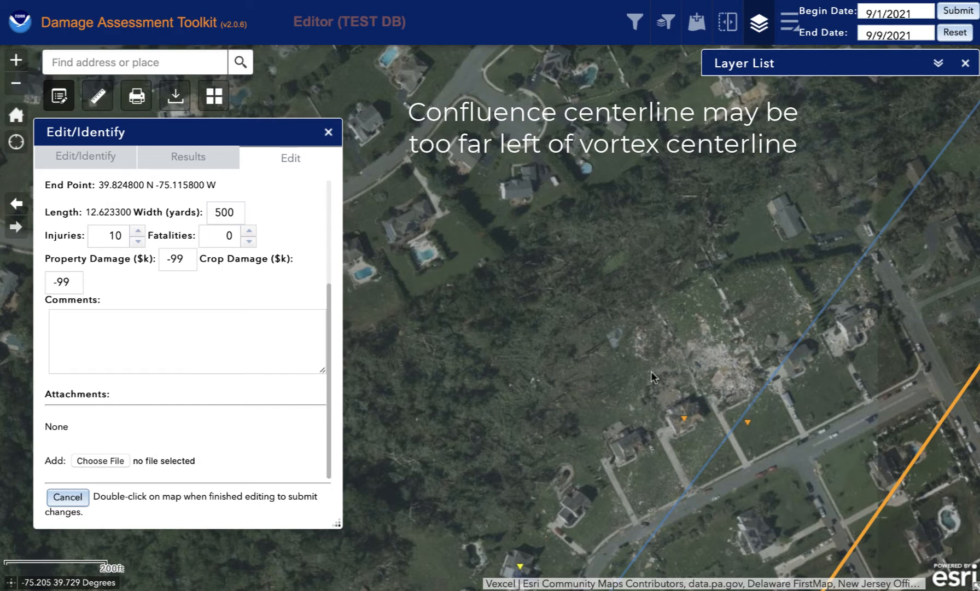
pyautogui.moveTo(650, 371); pyautogui.dragTo(588, 334)
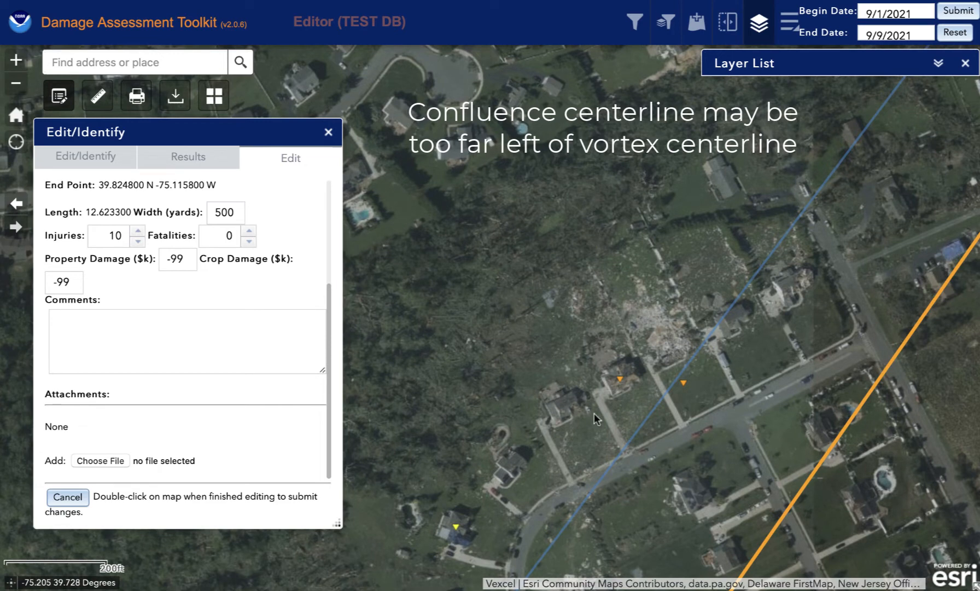
pyautogui.moveTo(657, 465); pyautogui.dragTo(687, 369)
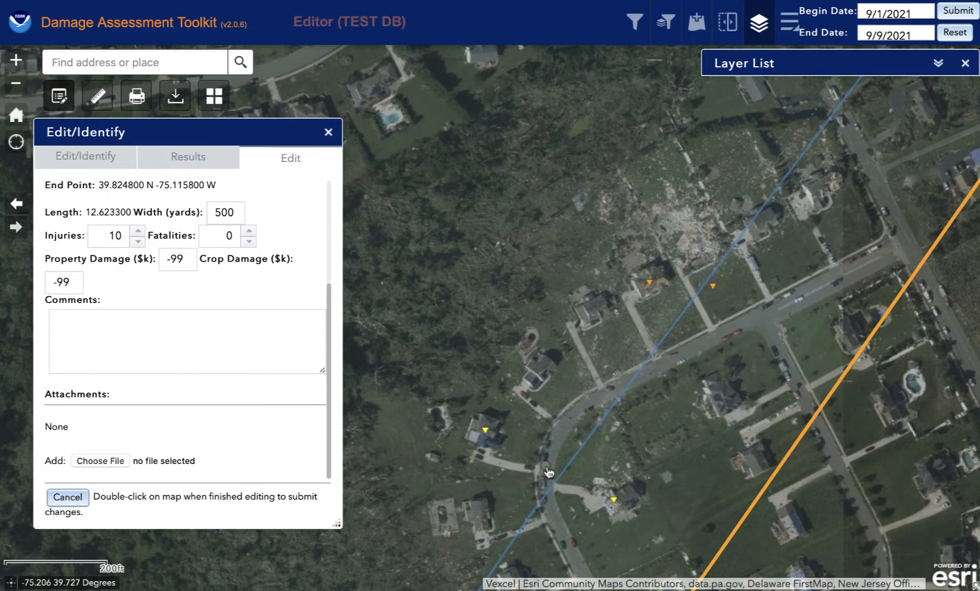
pyautogui.moveTo(557, 399); pyautogui.dragTo(557, 386)
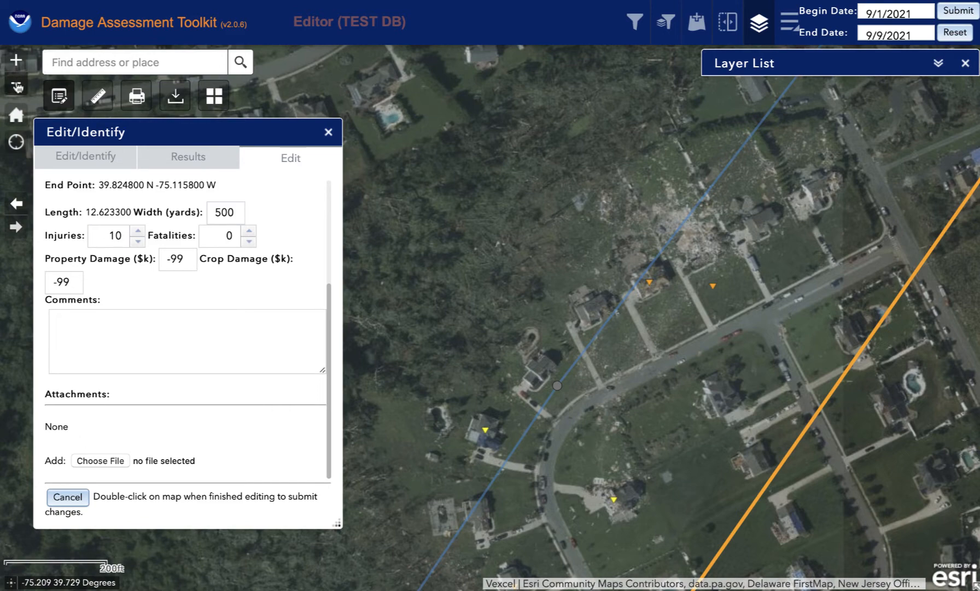
# Follow the edited damage line northeast from the subdivision to the damaged farm complex south of Jefferson Rd.
pyautogui.click(16, 84)
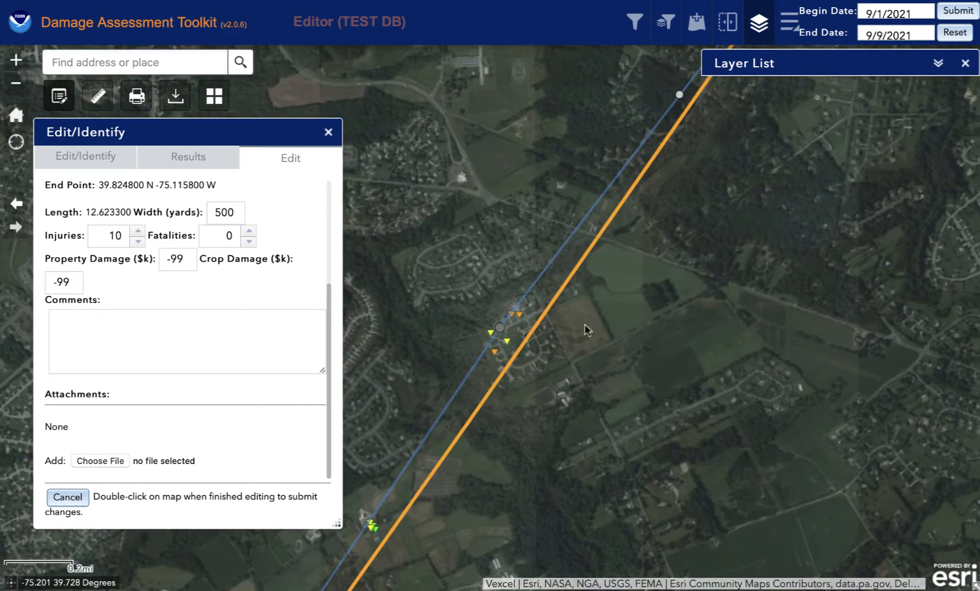
pyautogui.moveTo(656, 298); pyautogui.dragTo(531, 445)
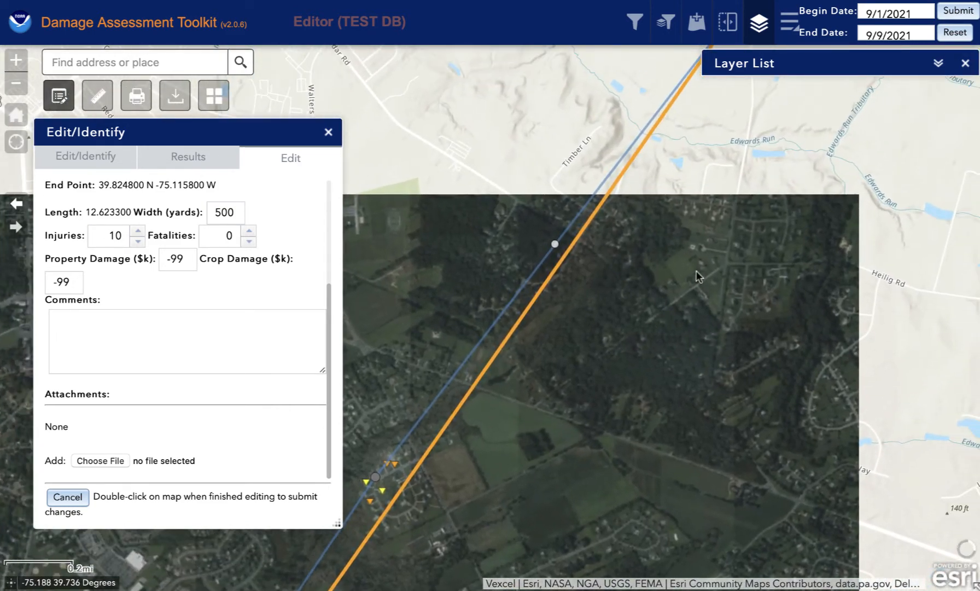
pyautogui.moveTo(694, 277); pyautogui.dragTo(540, 493)
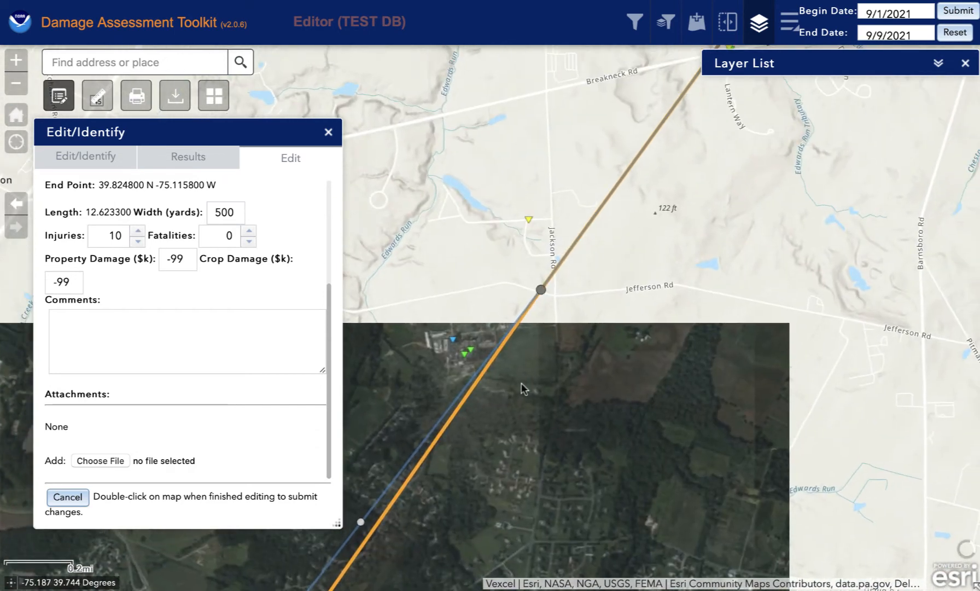
pyautogui.moveTo(521, 383); pyautogui.dragTo(560, 344)
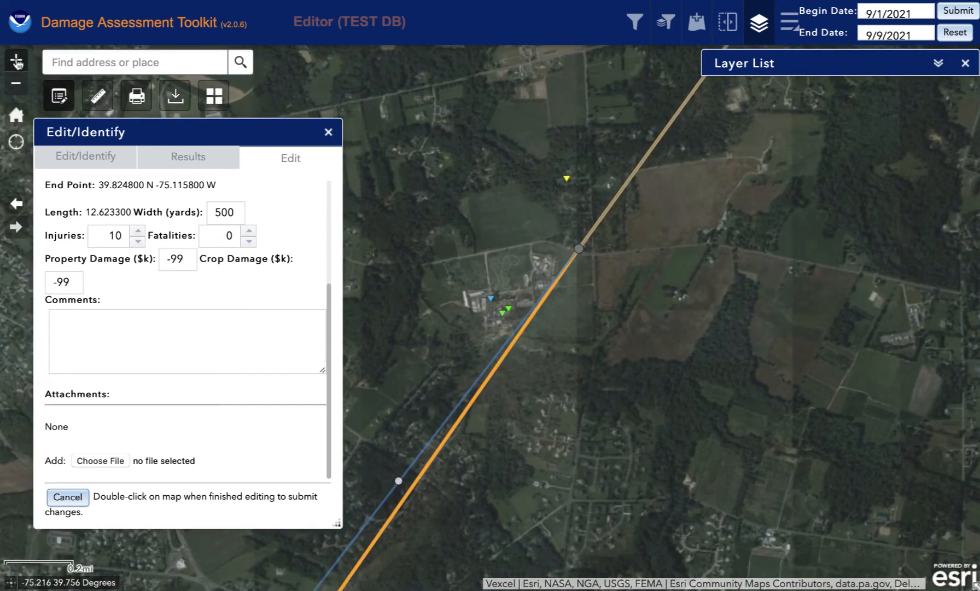
pyautogui.click(17, 63)
pyautogui.click(18, 63)
pyautogui.click(17, 63)
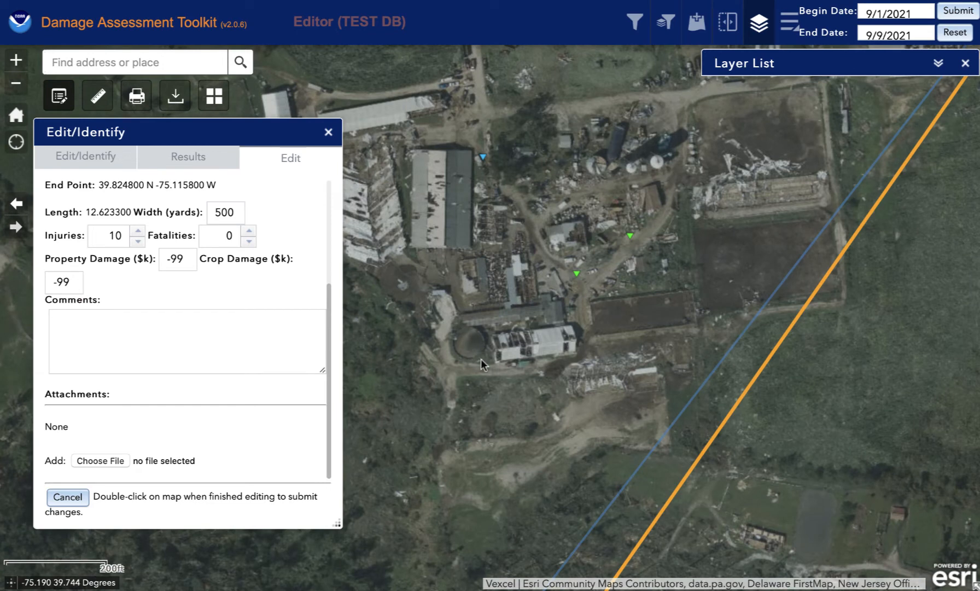
# Examine the downed trees south of the farm and around the destroyed house southeast of the damage line.
pyautogui.moveTo(819, 441); pyautogui.dragTo(818, 267)
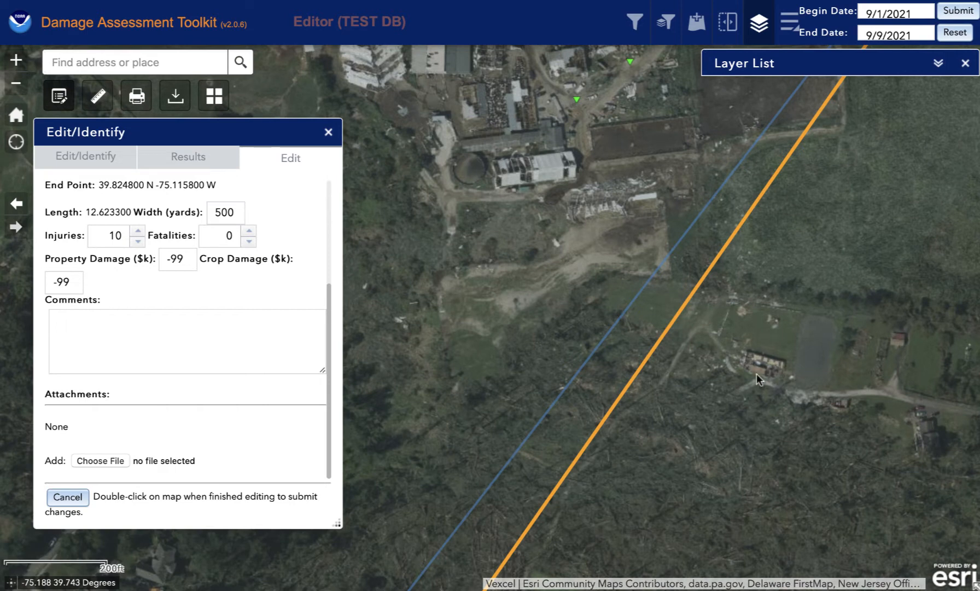
pyautogui.moveTo(716, 434); pyautogui.dragTo(691, 316)
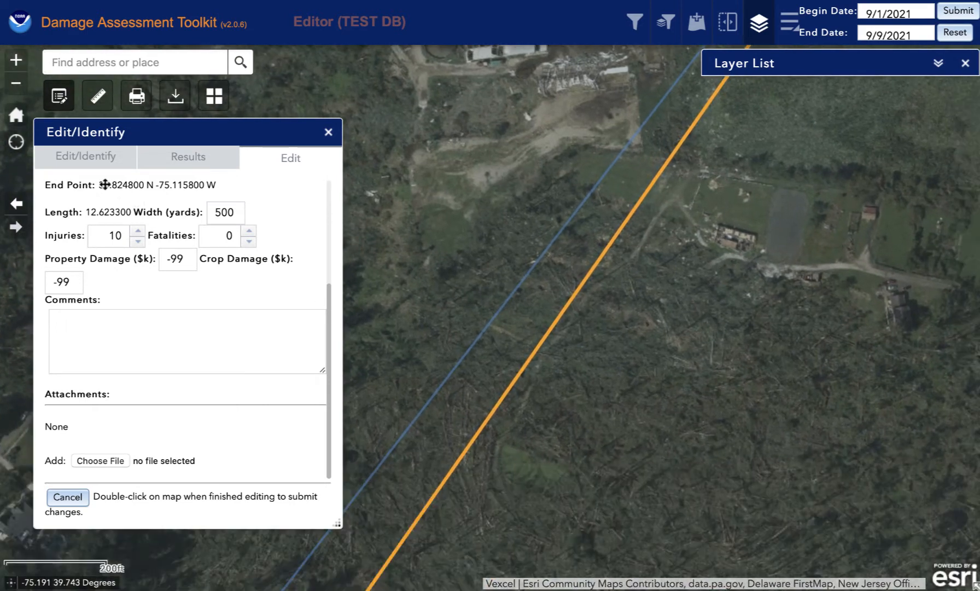
pyautogui.click(16, 61)
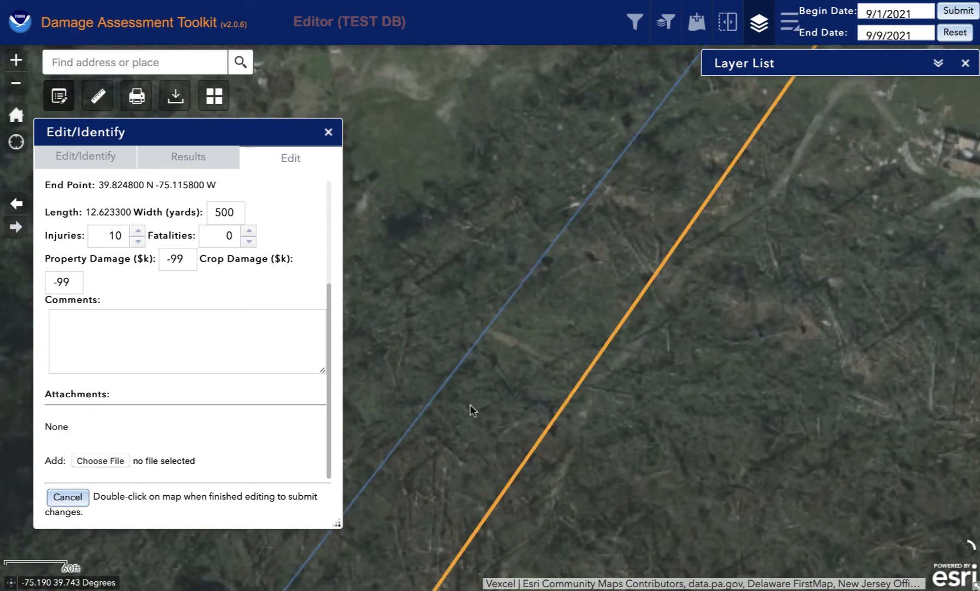
pyautogui.moveTo(656, 451); pyautogui.dragTo(624, 368)
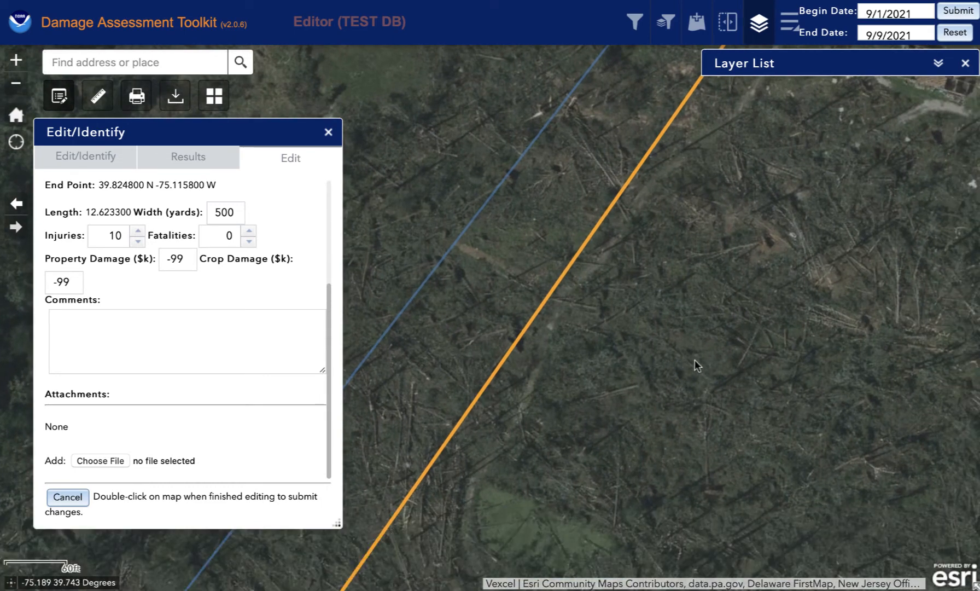
pyautogui.moveTo(785, 333); pyautogui.dragTo(637, 324)
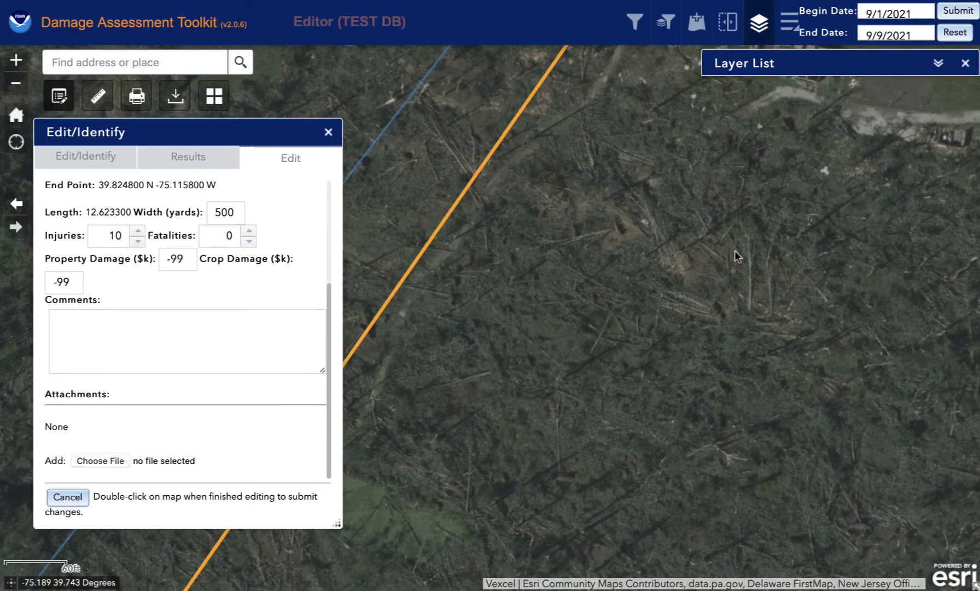
pyautogui.scroll(-1, 734, 249)
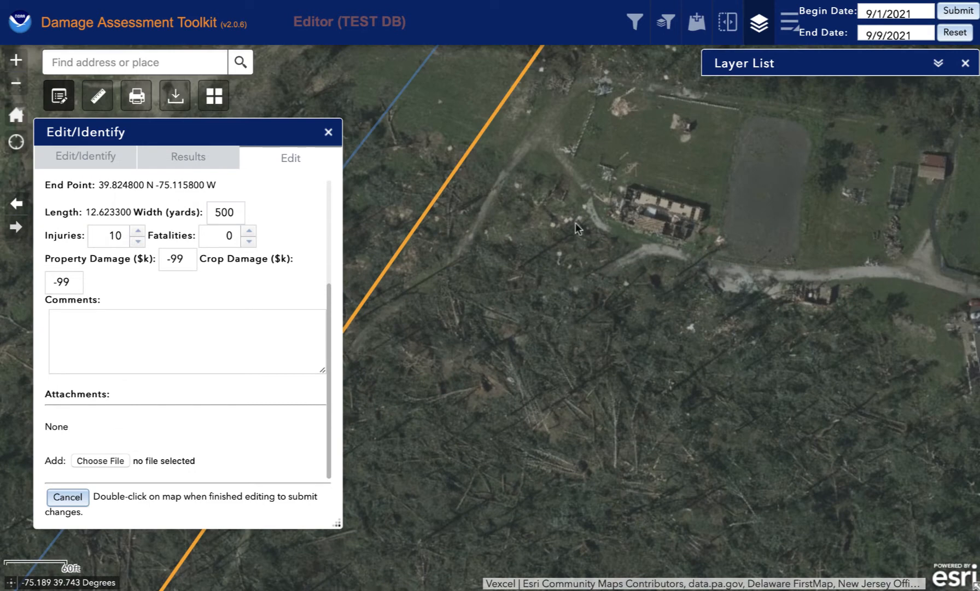
pyautogui.moveTo(556, 289); pyautogui.dragTo(564, 438)
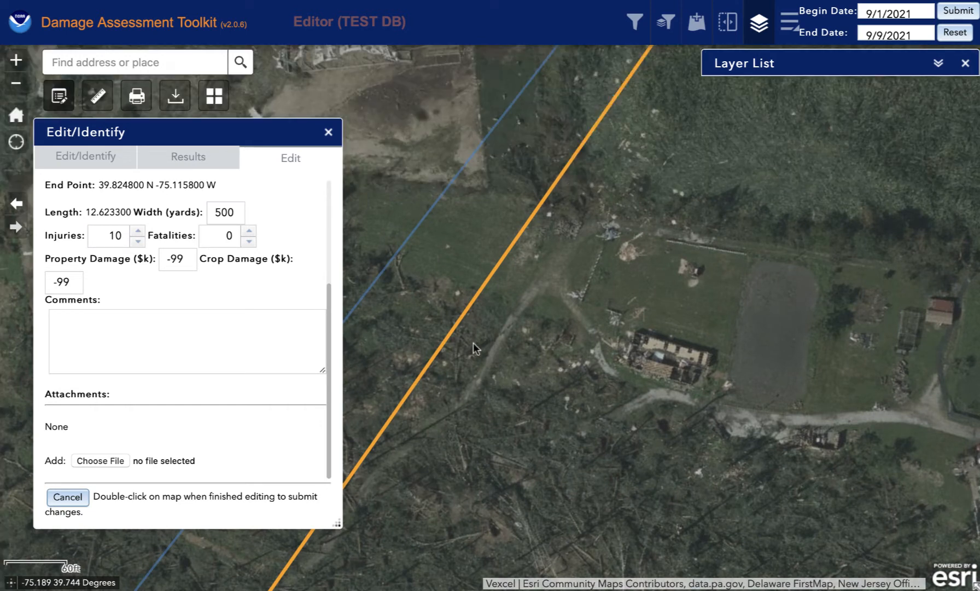
pyautogui.moveTo(584, 315); pyautogui.dragTo(790, 416)
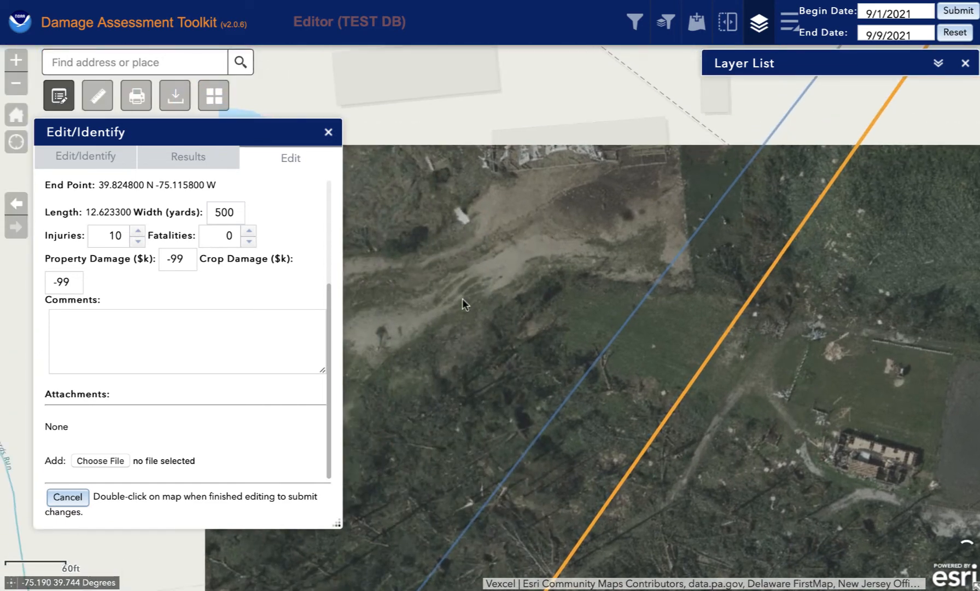
# Examine the damaged farm buildings and the fallen trees southwest of them for wind direction relative to the damage line.
pyautogui.moveTo(463, 298); pyautogui.dragTo(591, 449)
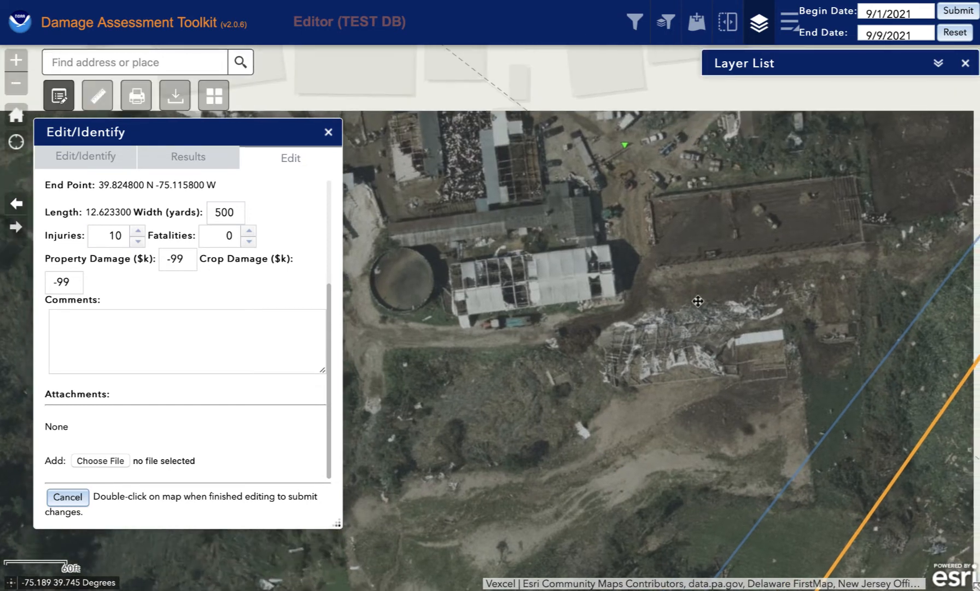
pyautogui.moveTo(713, 216); pyautogui.dragTo(651, 413)
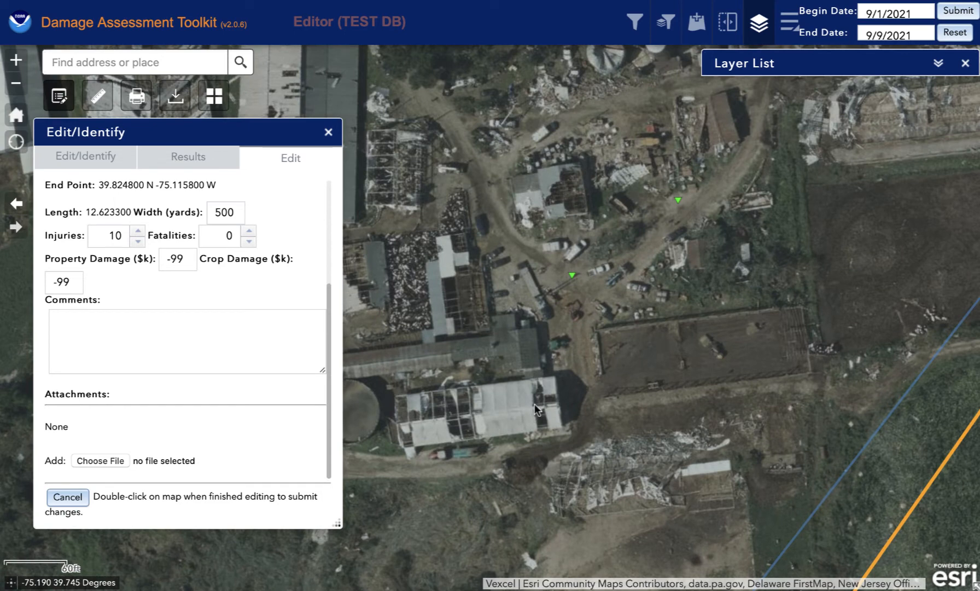
pyautogui.moveTo(631, 333); pyautogui.dragTo(756, 458)
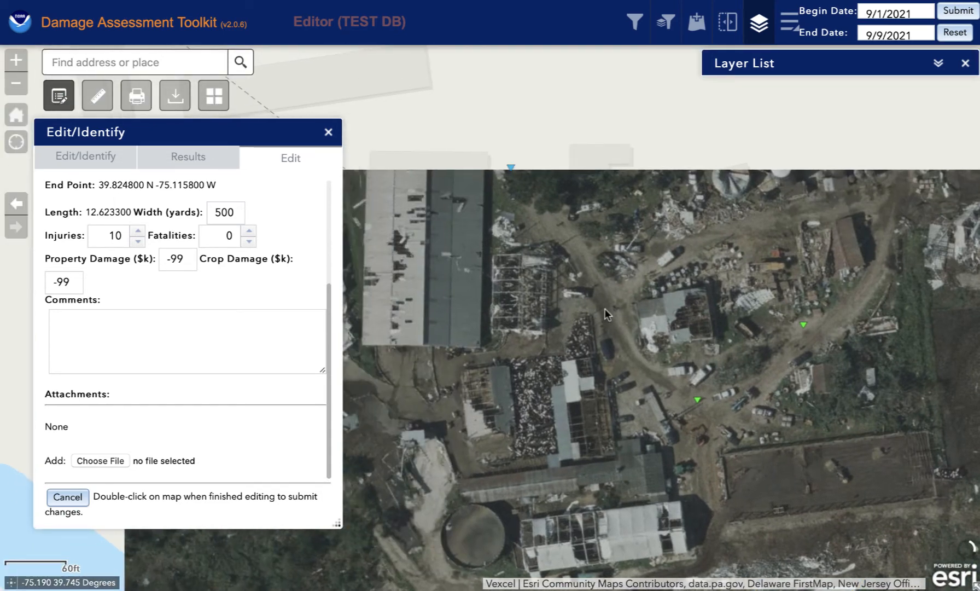
pyautogui.moveTo(605, 309); pyautogui.dragTo(586, 213)
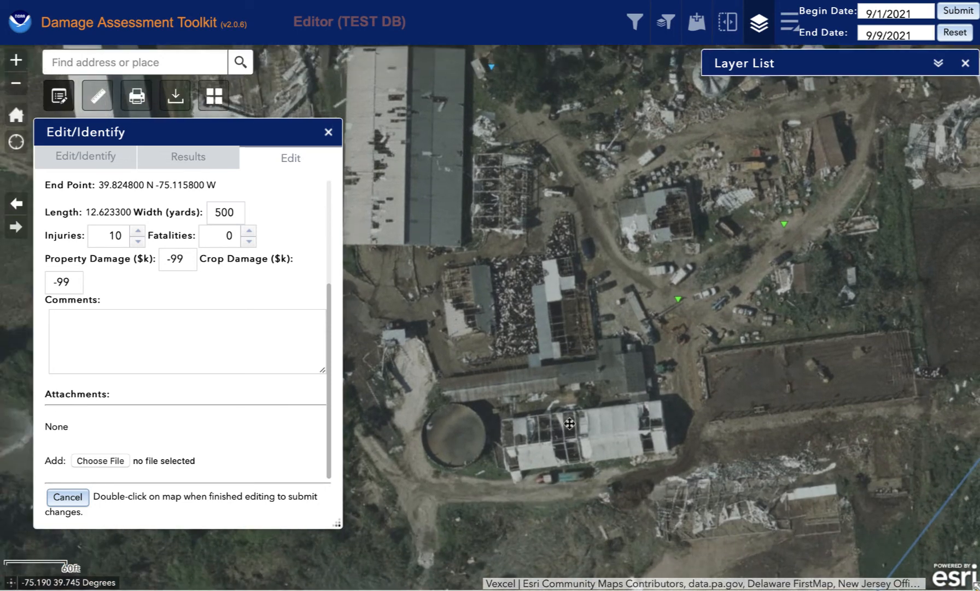
pyautogui.moveTo(570, 416); pyautogui.dragTo(567, 258)
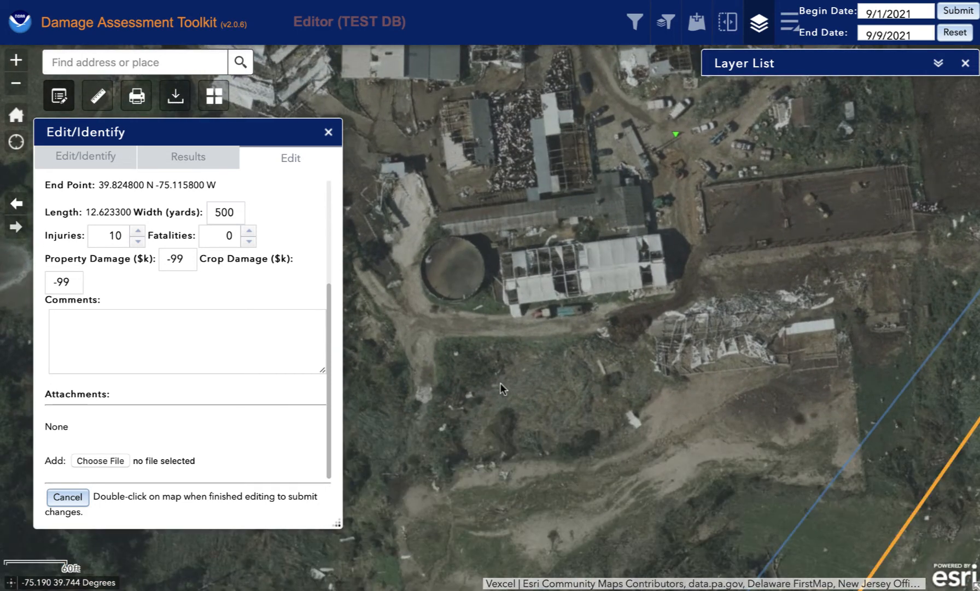
pyautogui.moveTo(500, 383); pyautogui.dragTo(659, 167)
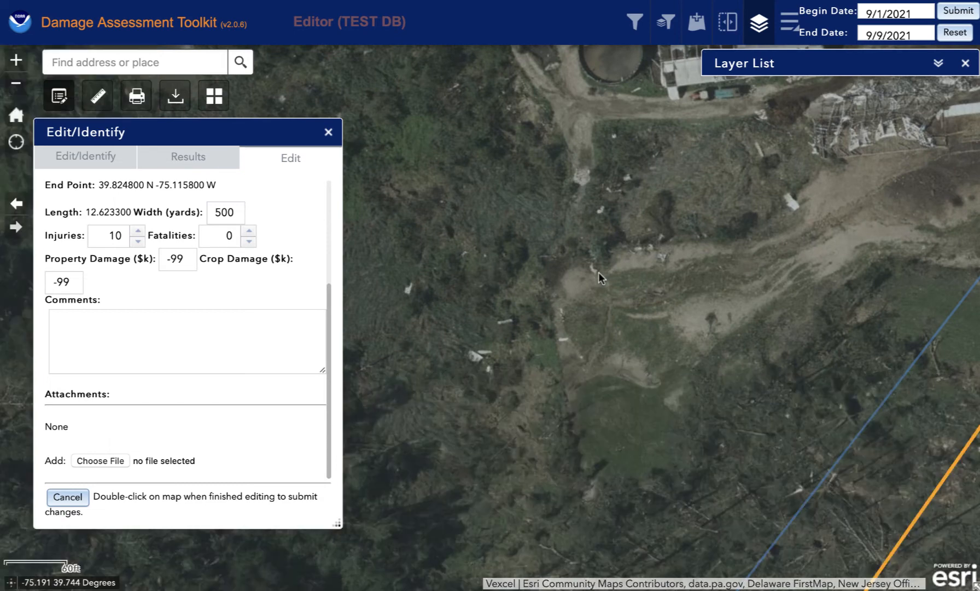
pyautogui.moveTo(593, 345); pyautogui.dragTo(730, 189)
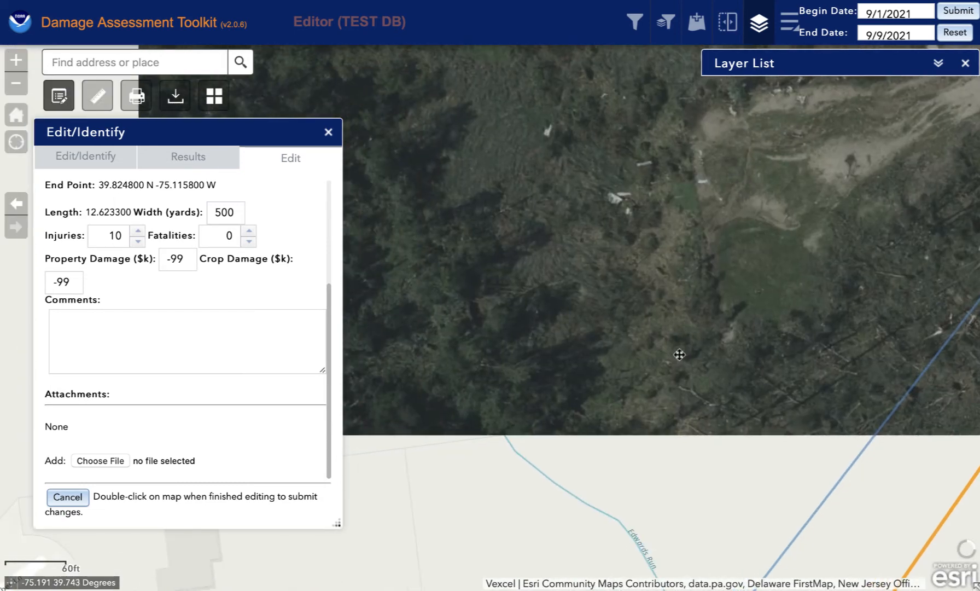
pyautogui.moveTo(680, 352); pyautogui.dragTo(587, 320)
pyautogui.moveTo(652, 316); pyautogui.dragTo(573, 284)
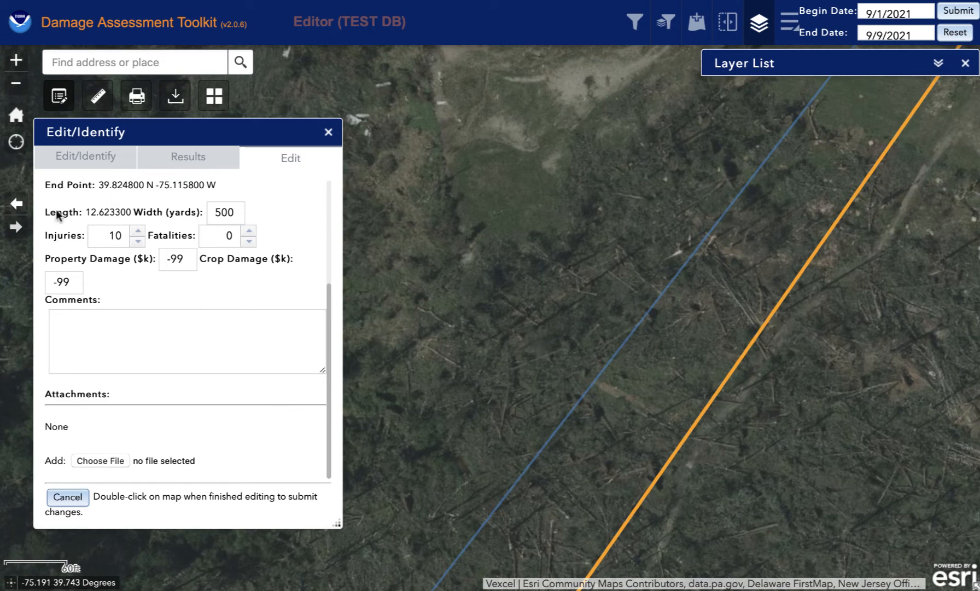
pyautogui.click(16, 86)
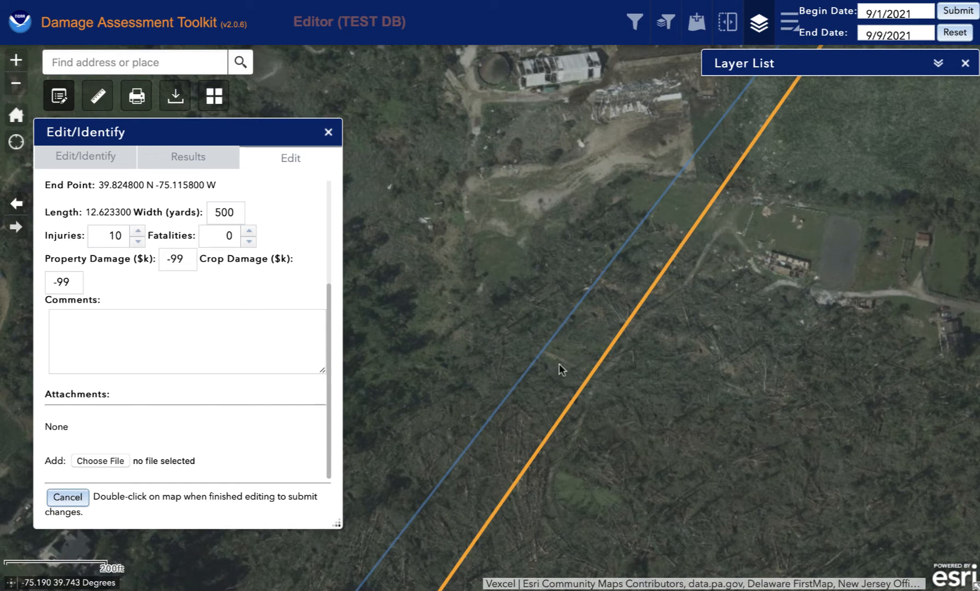
# Move the damage line vertex northeast from the wooded subdivision to the edge of the downed trees just south of the farm.
pyautogui.click(16, 83)
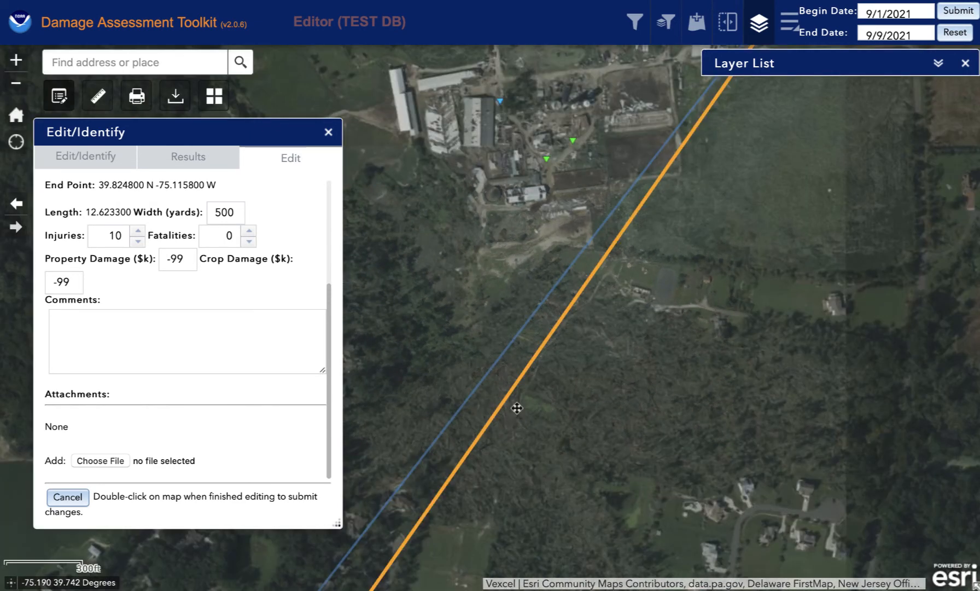
pyautogui.moveTo(516, 407); pyautogui.dragTo(646, 258)
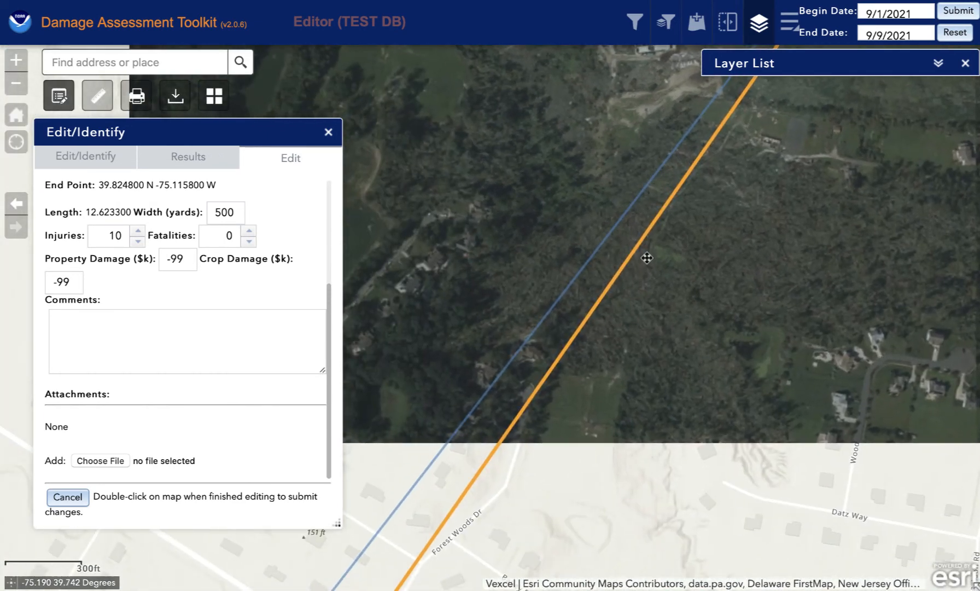
pyautogui.click(16, 83)
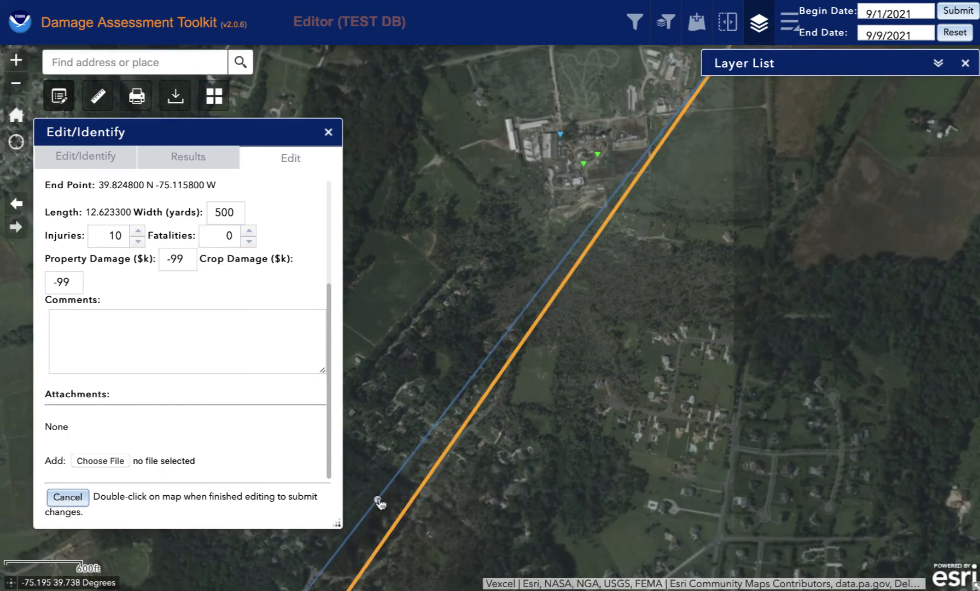
pyautogui.click(593, 246)
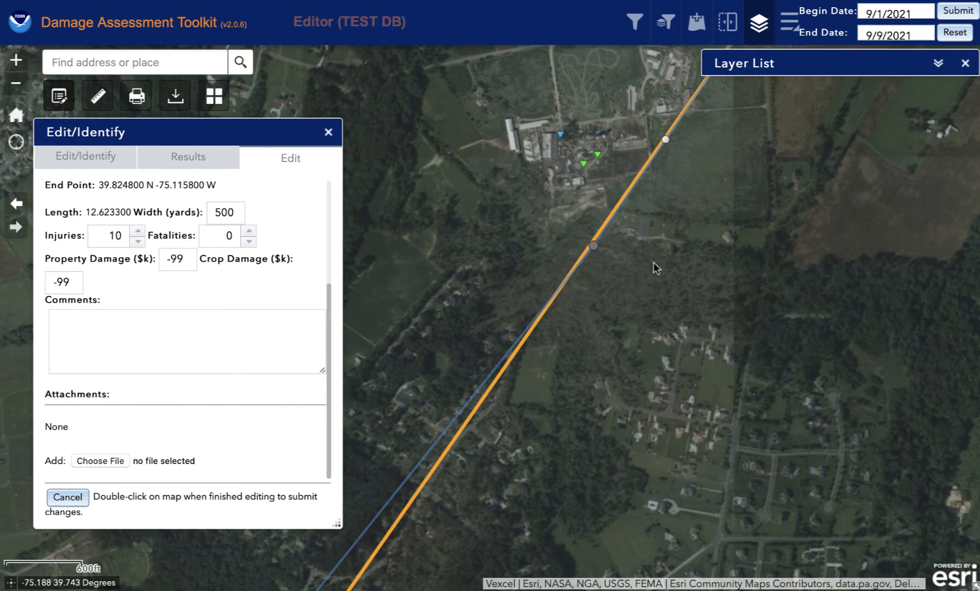
# Follow the damage line northeast past the damaged farm buildings to the road crossing north of the farm.
pyautogui.moveTo(654, 262); pyautogui.dragTo(536, 402)
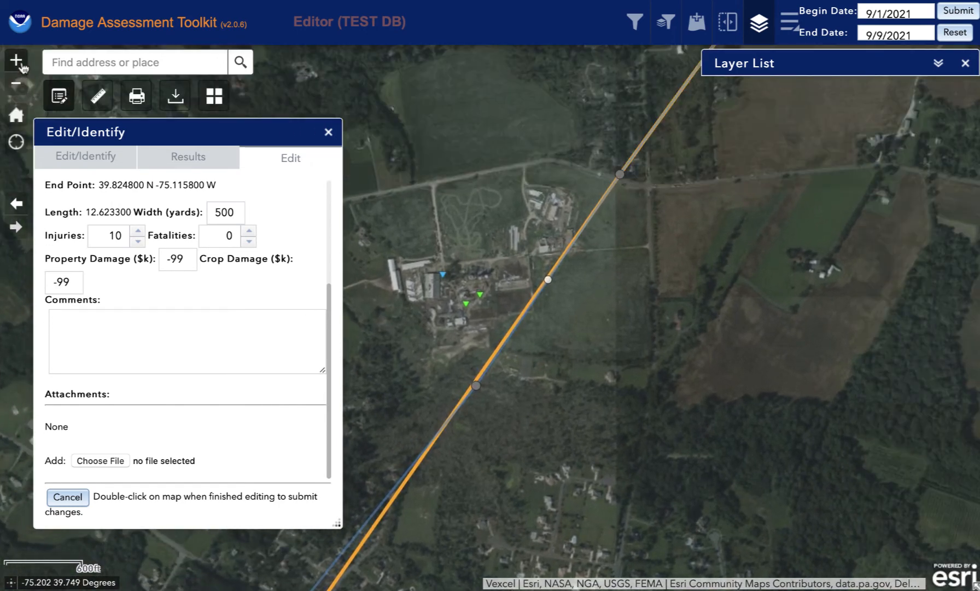
pyautogui.click(17, 60)
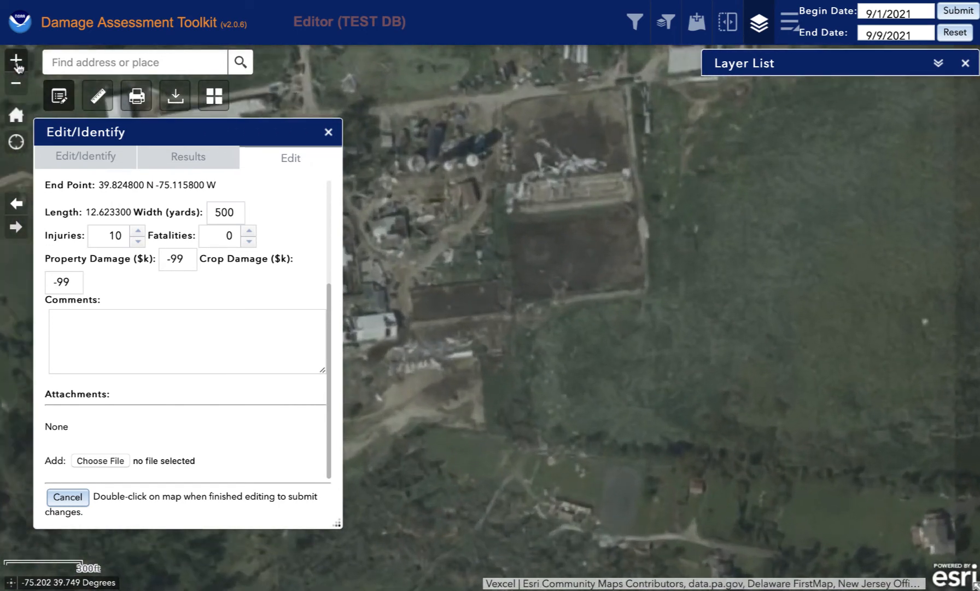
pyautogui.moveTo(761, 307); pyautogui.dragTo(573, 470)
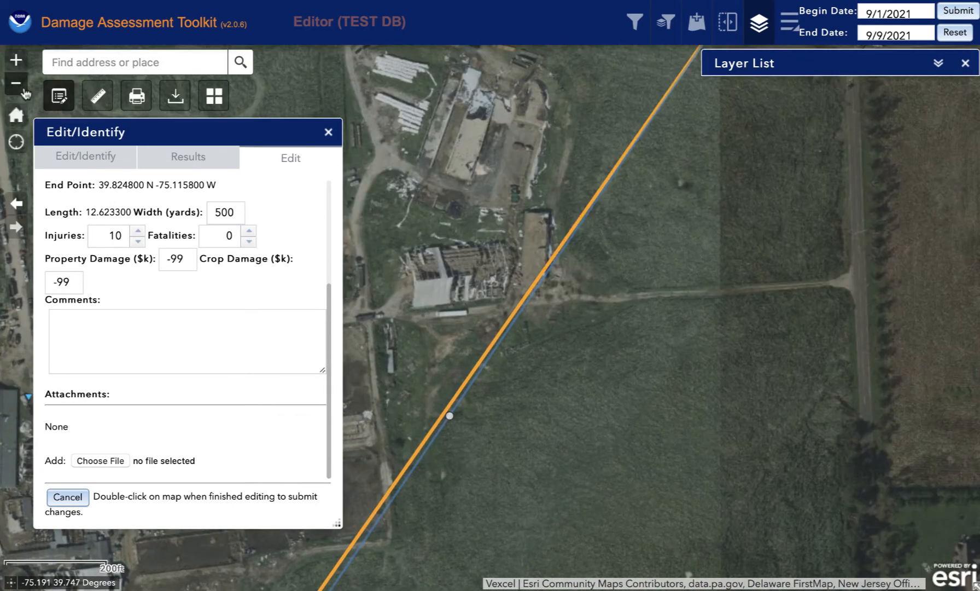
pyautogui.click(21, 89)
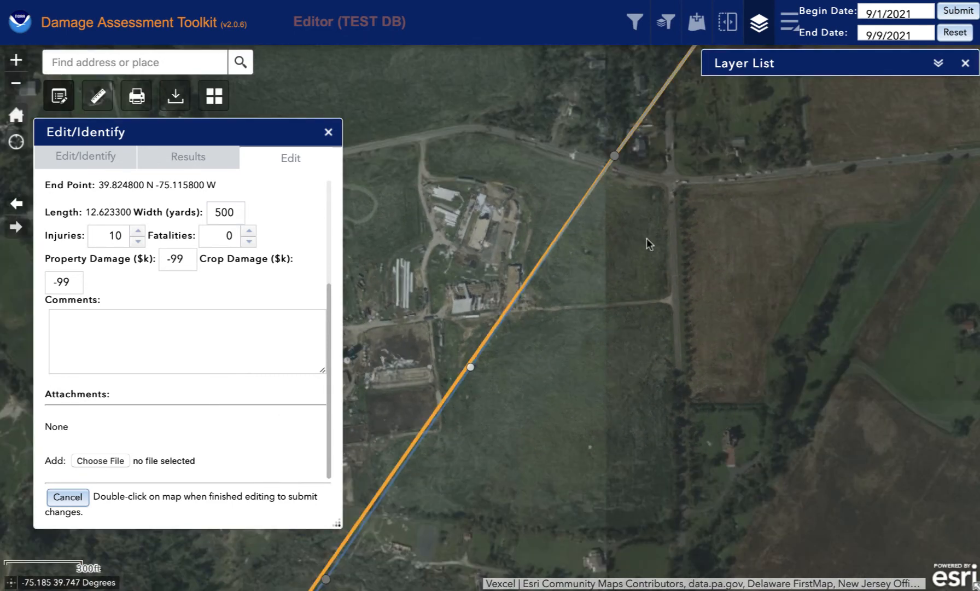
pyautogui.moveTo(647, 238); pyautogui.dragTo(545, 394)
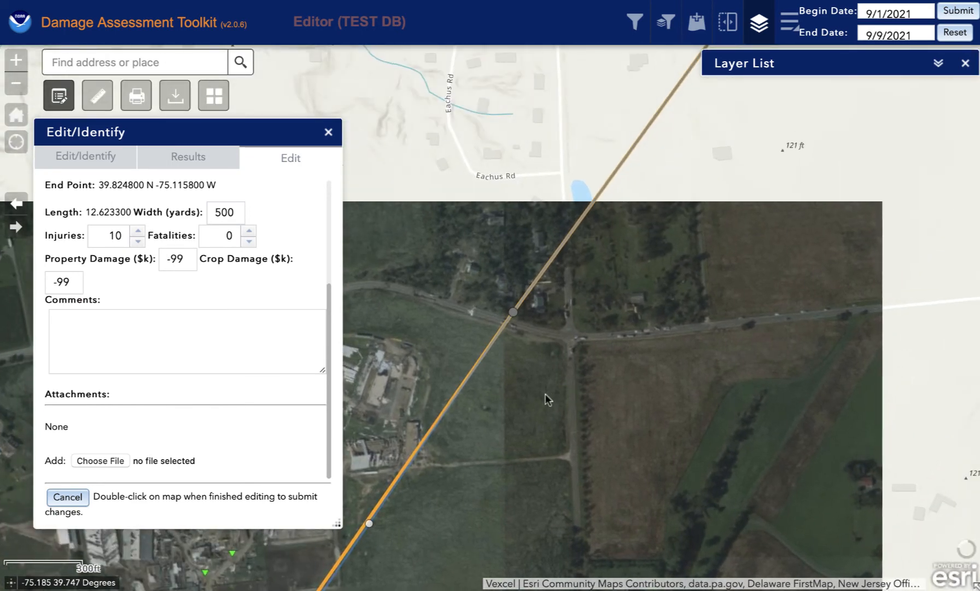
pyautogui.click(16, 60)
pyautogui.click(16, 61)
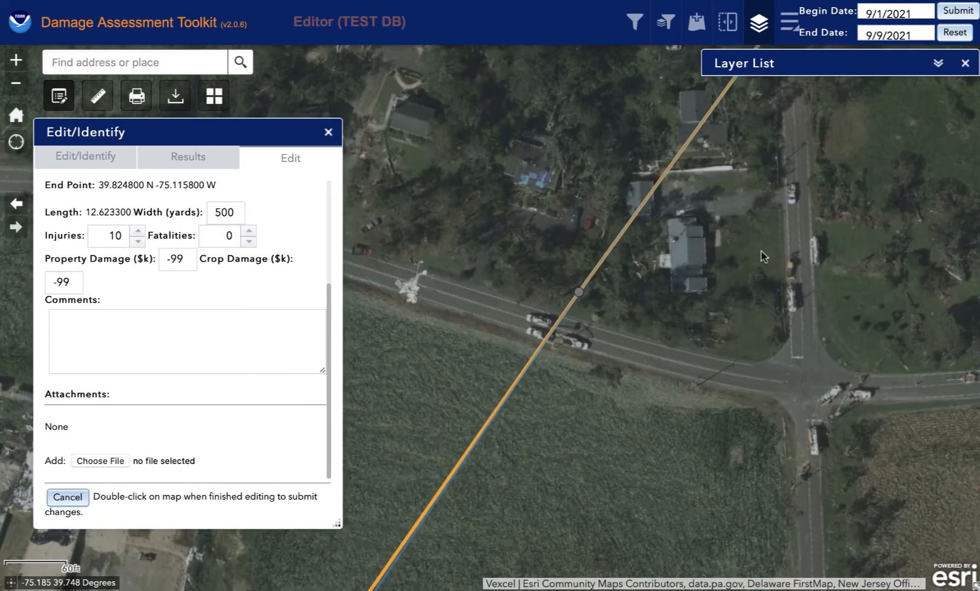
# Examine the damaged houses and fallen trees on both sides of the damage line north of the road for converging wind directions.
pyautogui.moveTo(762, 249); pyautogui.dragTo(617, 440)
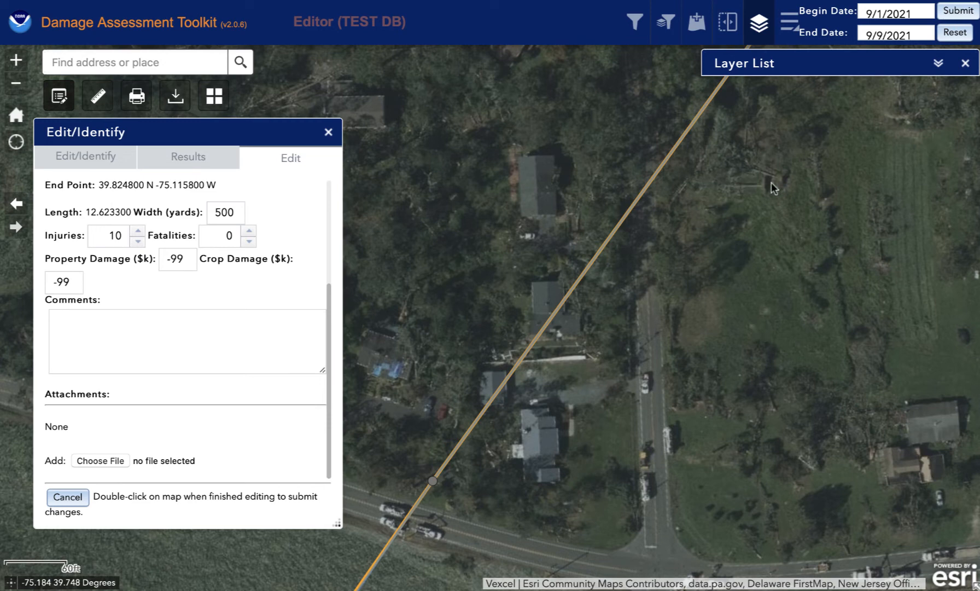
pyautogui.moveTo(716, 296); pyautogui.dragTo(869, 291)
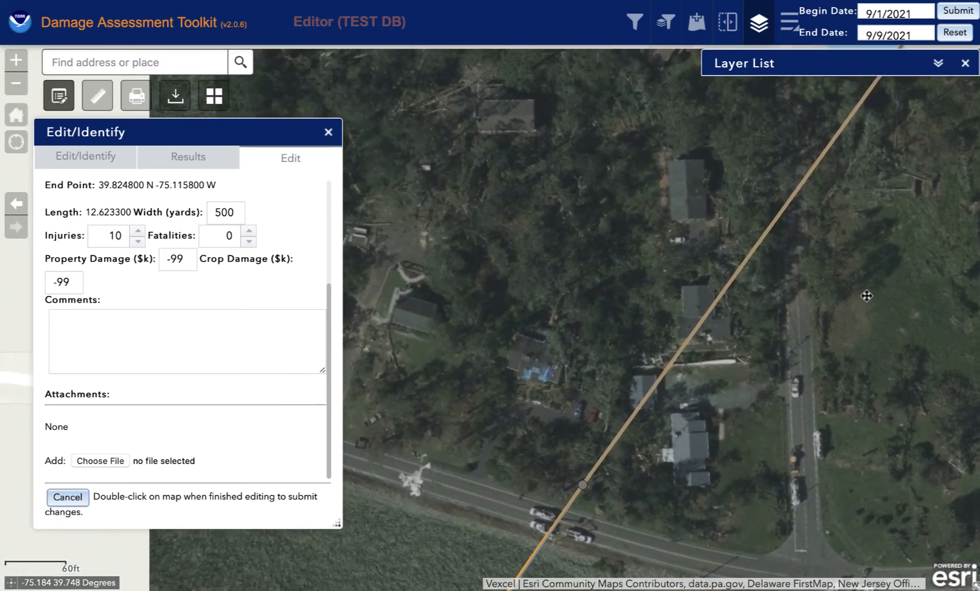
pyautogui.moveTo(613, 276); pyautogui.dragTo(725, 345)
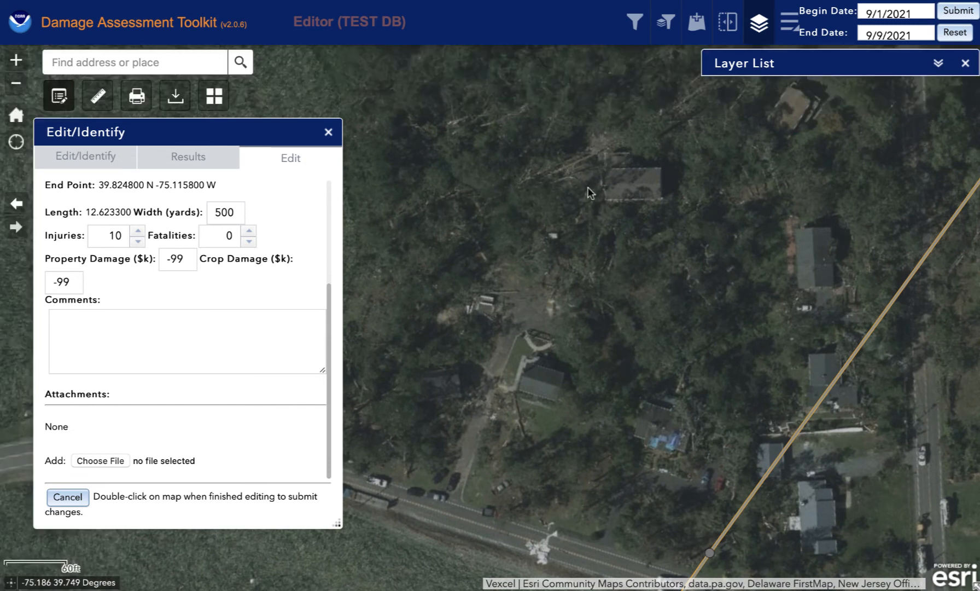
pyautogui.moveTo(726, 128); pyautogui.dragTo(515, 230)
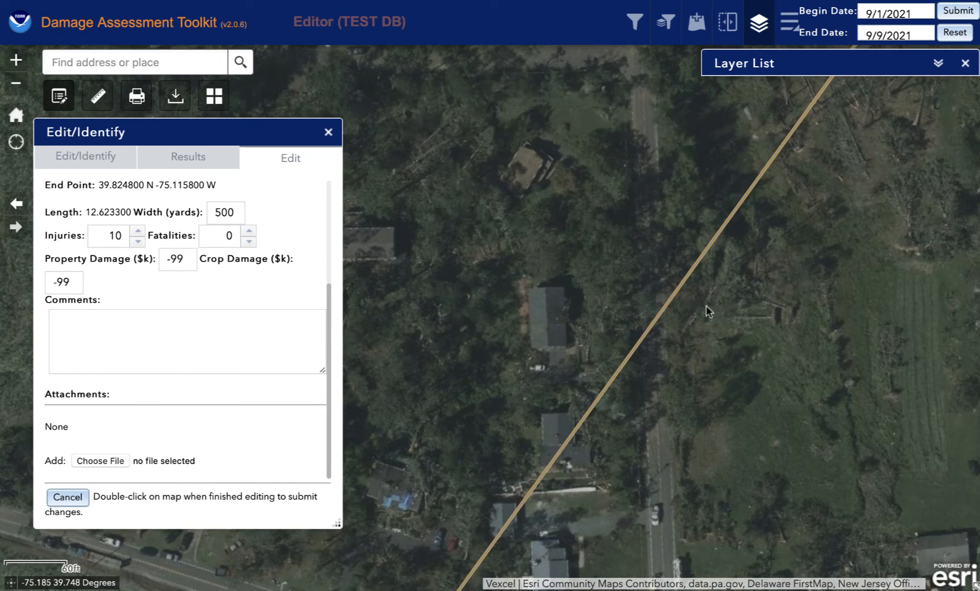
pyautogui.moveTo(649, 391); pyautogui.dragTo(740, 163)
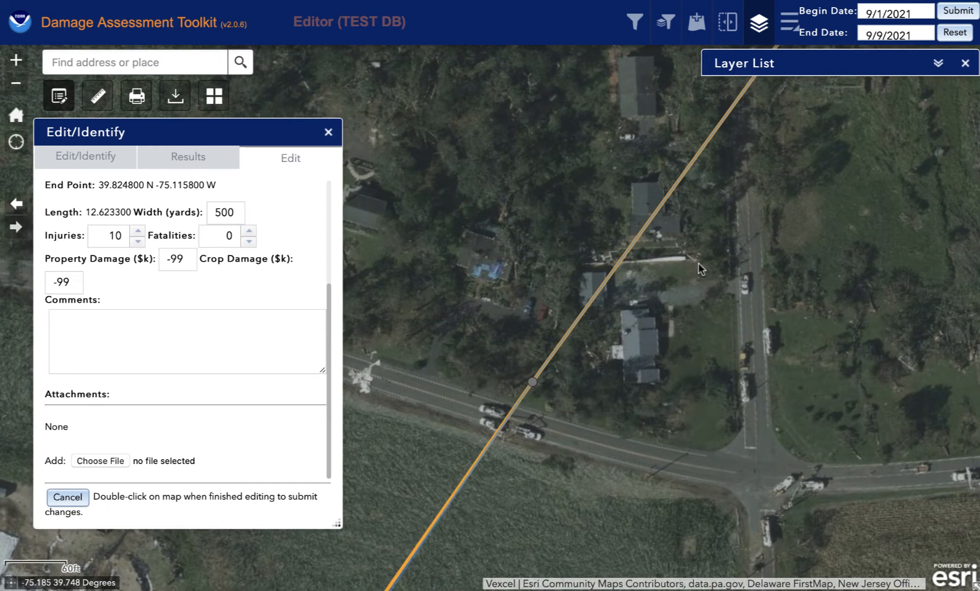
pyautogui.moveTo(699, 262); pyautogui.dragTo(582, 337)
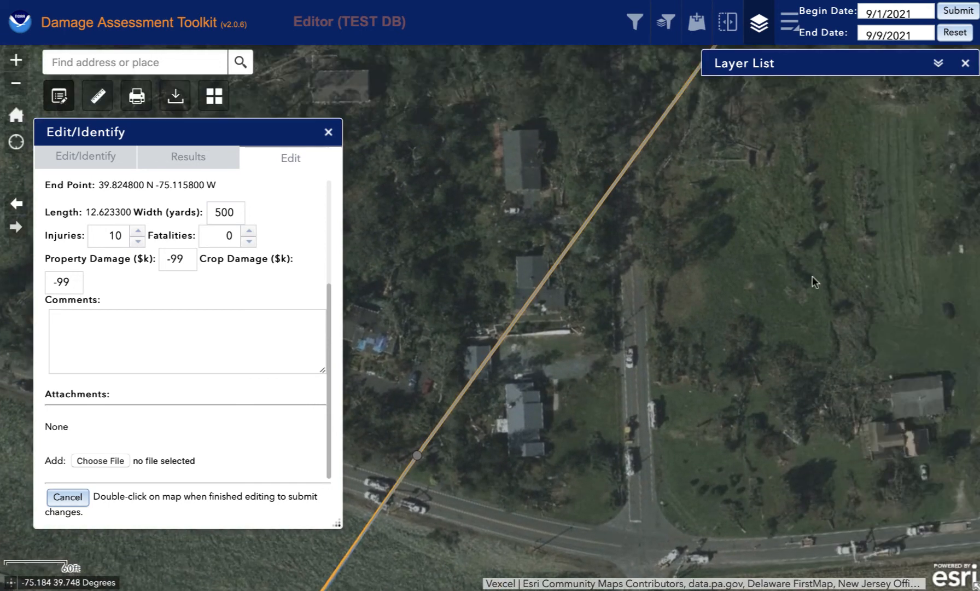
pyautogui.moveTo(813, 276); pyautogui.dragTo(722, 534)
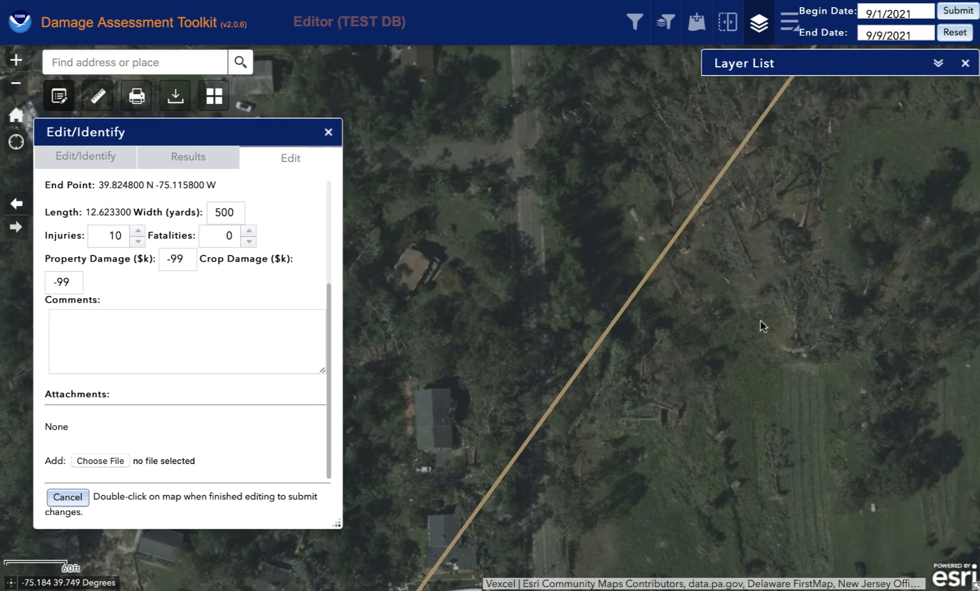
pyautogui.moveTo(760, 320); pyautogui.dragTo(711, 429)
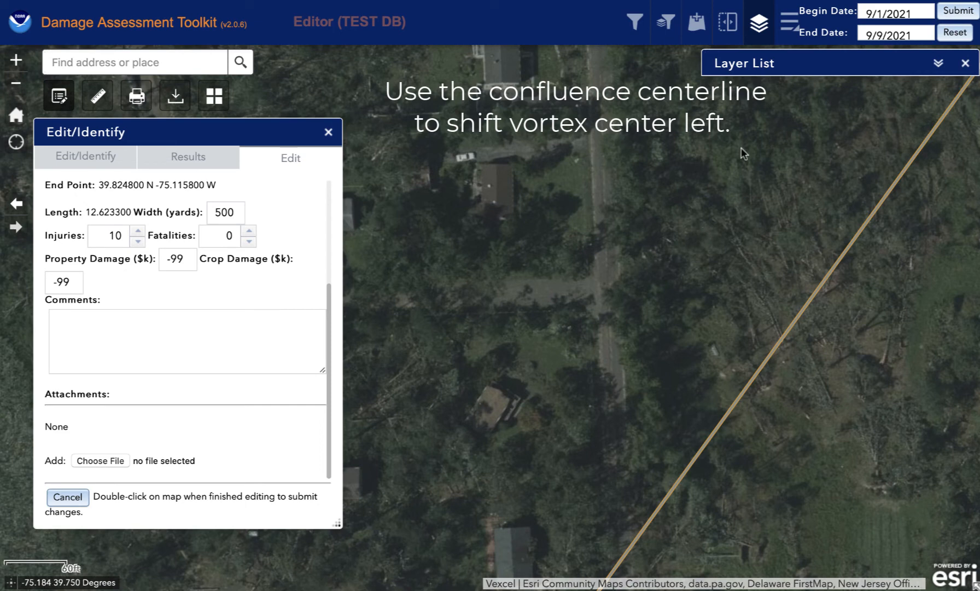
# Move the damage line vertex from the road crossing northeast to the clearing just east of the white-roofed building, northwest of the original line.
pyautogui.click(753, 376)
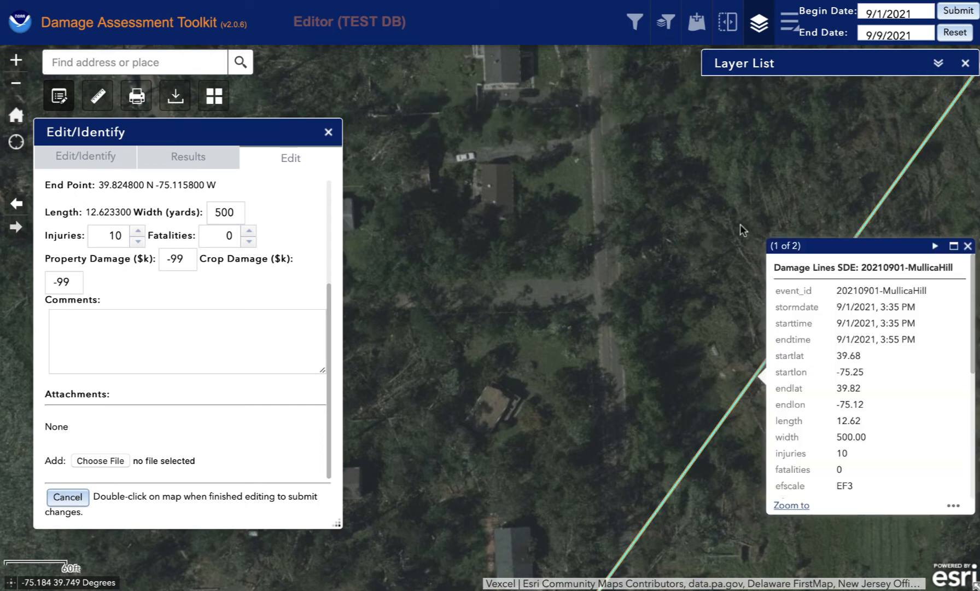
pyautogui.click(15, 90)
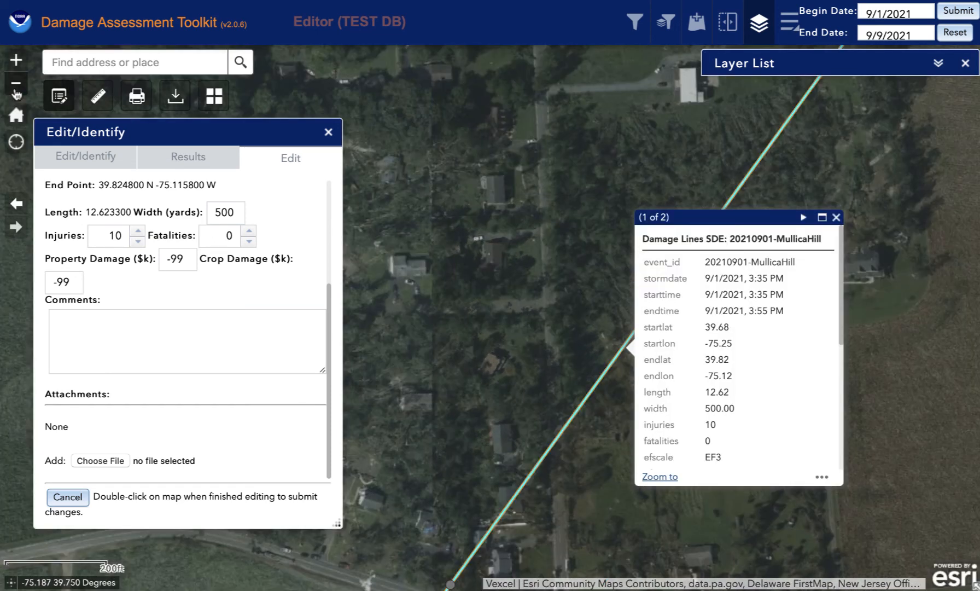
pyautogui.click(15, 91)
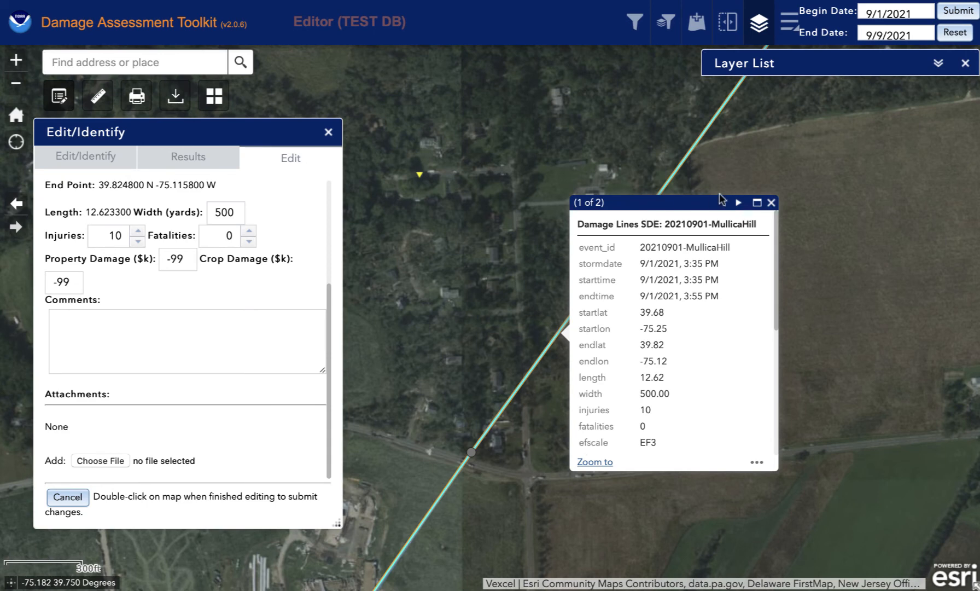
pyautogui.click(771, 202)
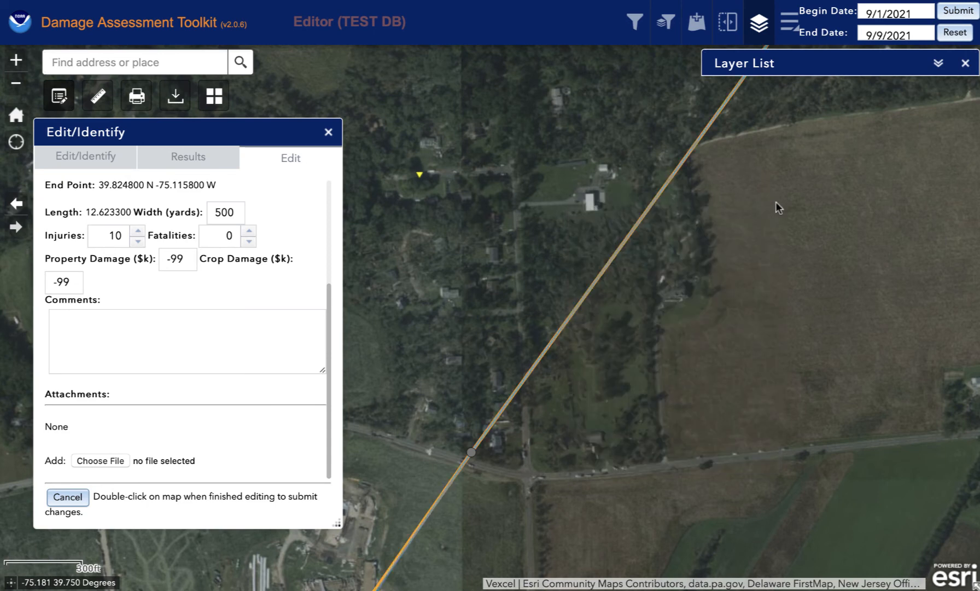
pyautogui.moveTo(764, 196); pyautogui.dragTo(743, 219)
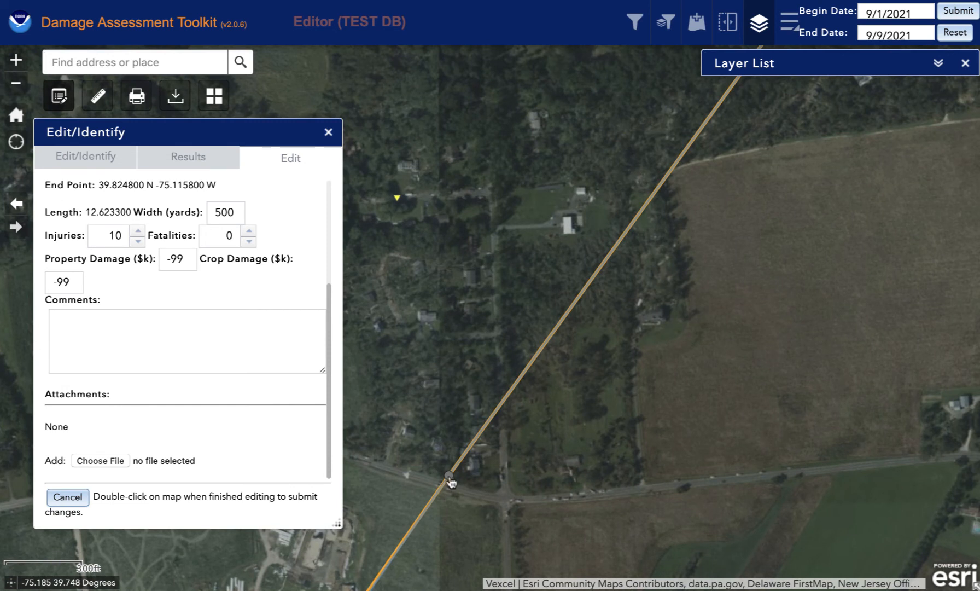
pyautogui.moveTo(450, 480)
pyautogui.mouseDown()
pyautogui.moveTo(469, 440)
pyautogui.moveTo(585, 305)
pyautogui.moveTo(626, 209)
pyautogui.moveTo(617, 203)
pyautogui.mouseUp()
pyautogui.moveTo(733, 264); pyautogui.dragTo(596, 436)
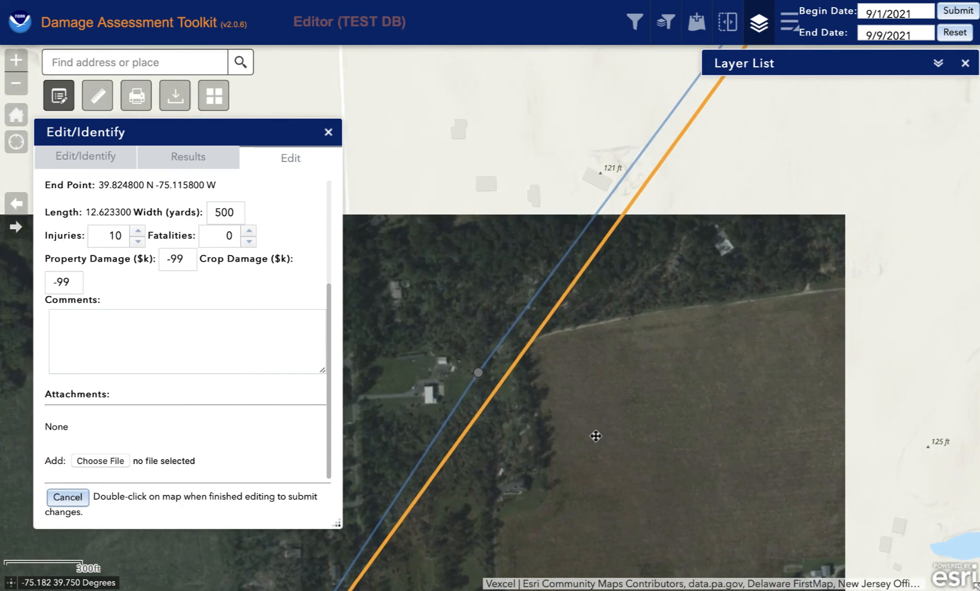
pyautogui.moveTo(537, 450); pyautogui.dragTo(672, 278)
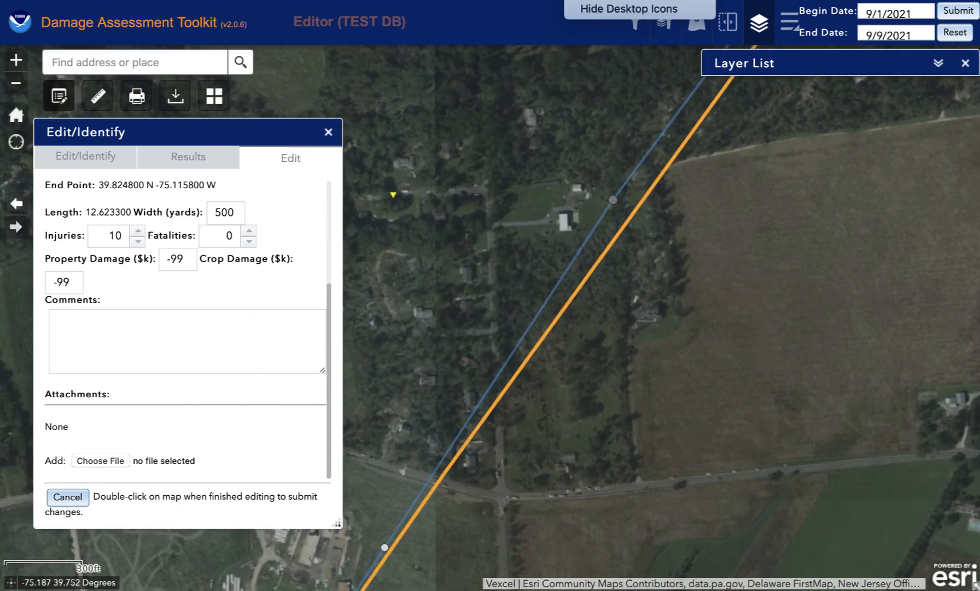
# Nudge the vertex slightly north toward the tree-fall confluence east of the white-roofed buildings and submit the edited damage line.
pyautogui.scroll(2, 595, 183)
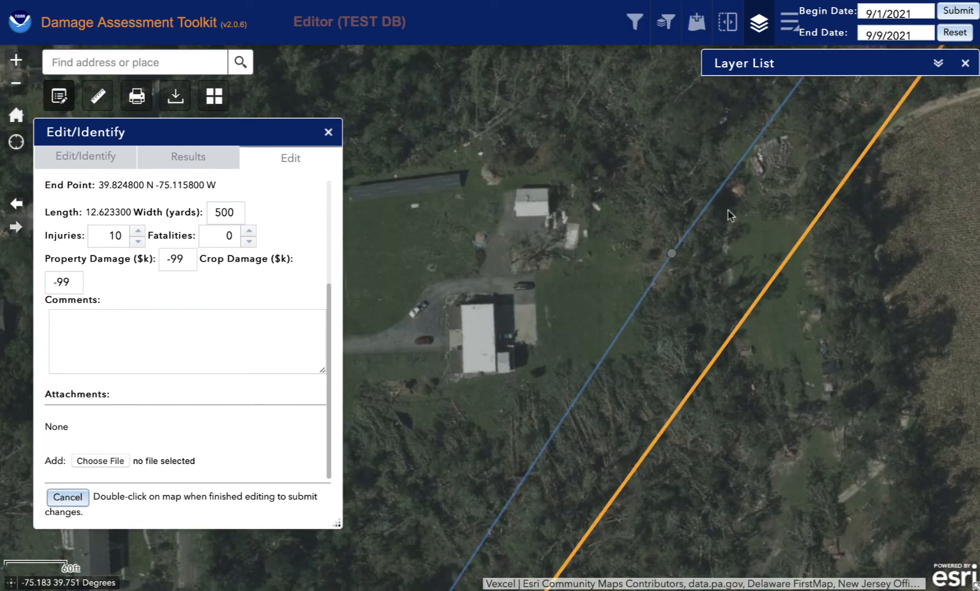
pyautogui.moveTo(672, 253); pyautogui.dragTo(665, 220)
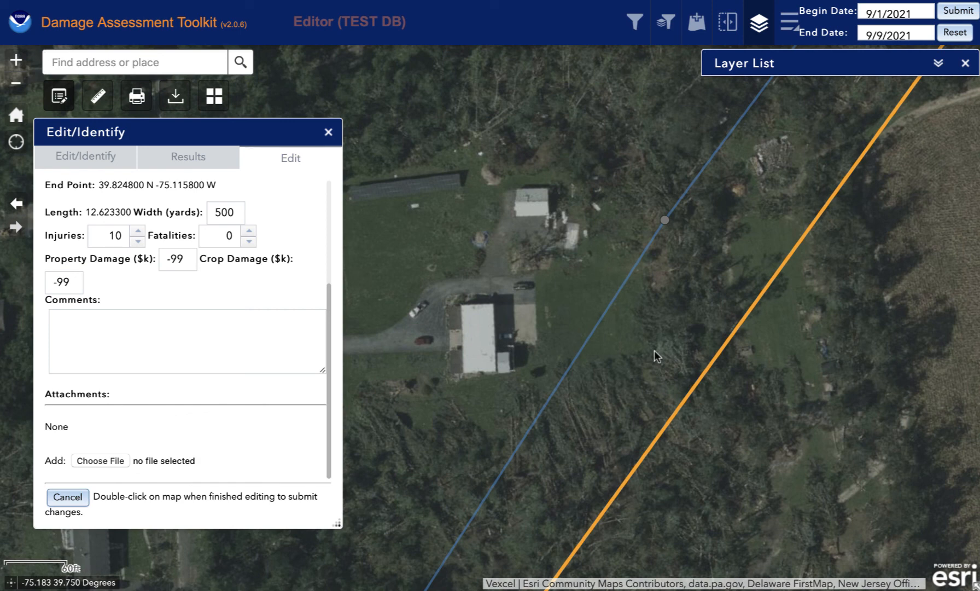
pyautogui.doubleClick(440, 377)
pyautogui.click(529, 329)
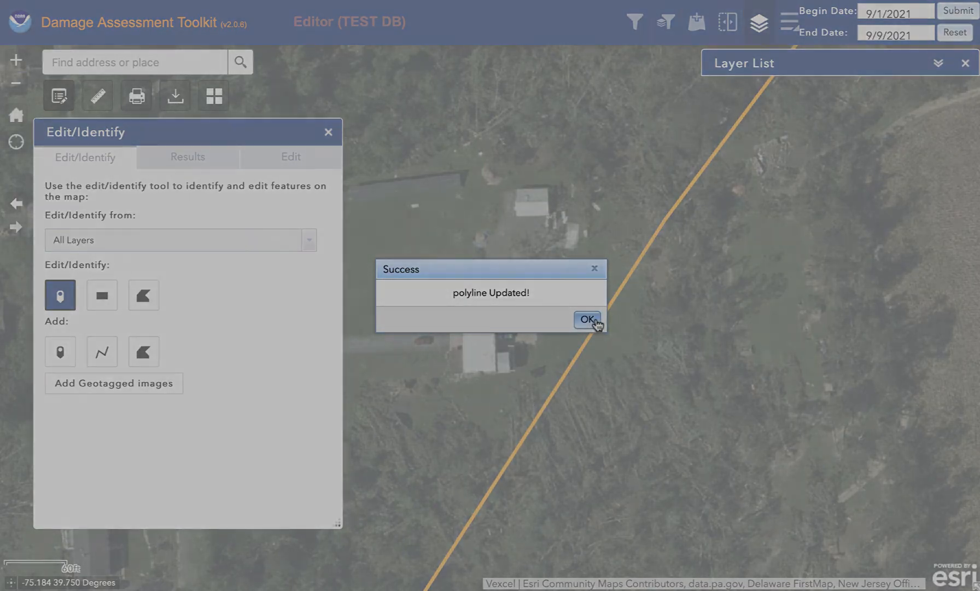
pyautogui.click(591, 323)
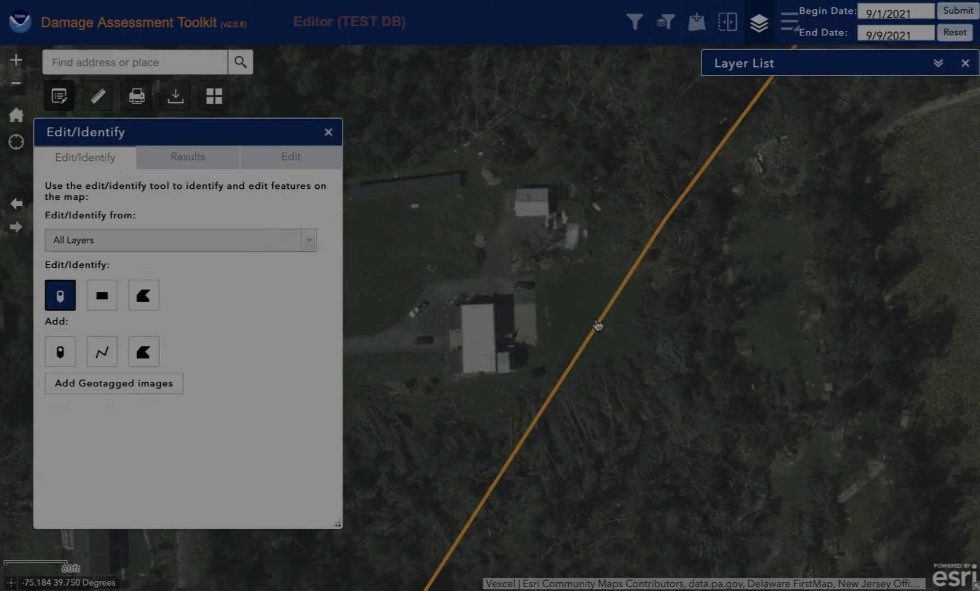